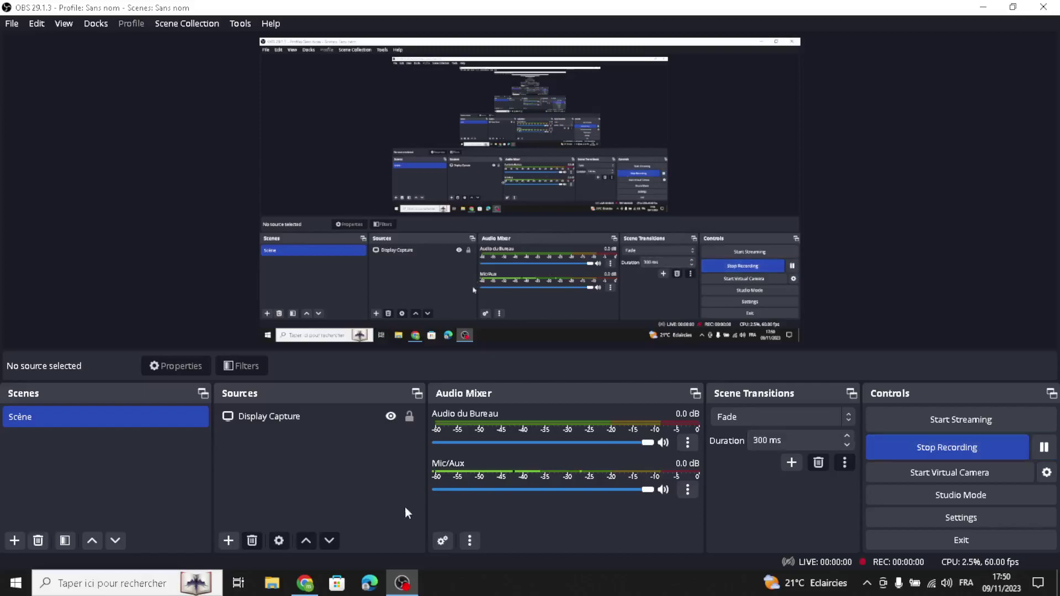
# Search Google for 'ecwid' in Chrome
pyautogui.click(305, 583)
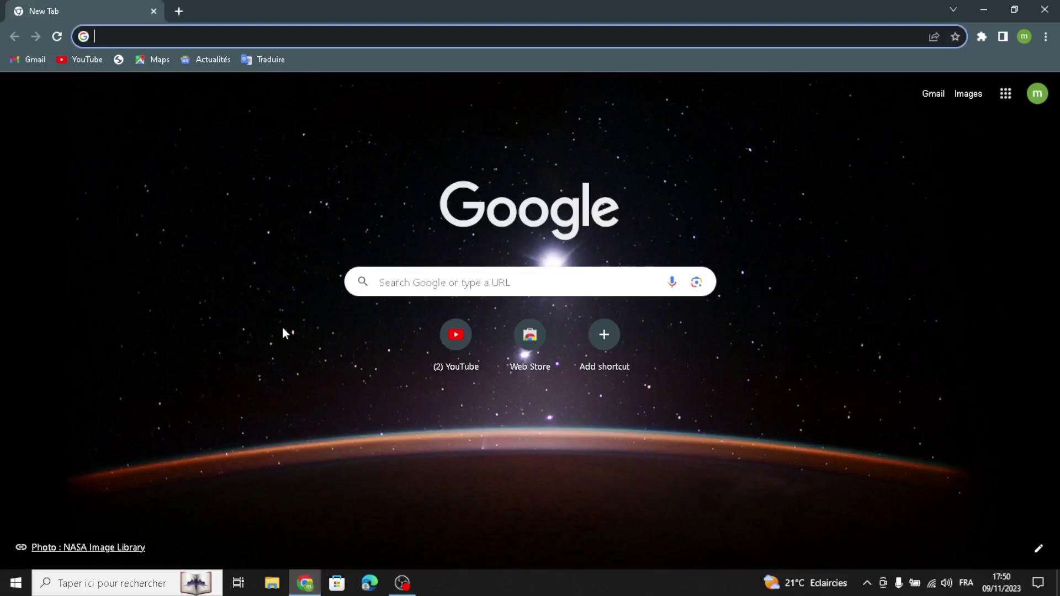
pyautogui.write('ecwid')
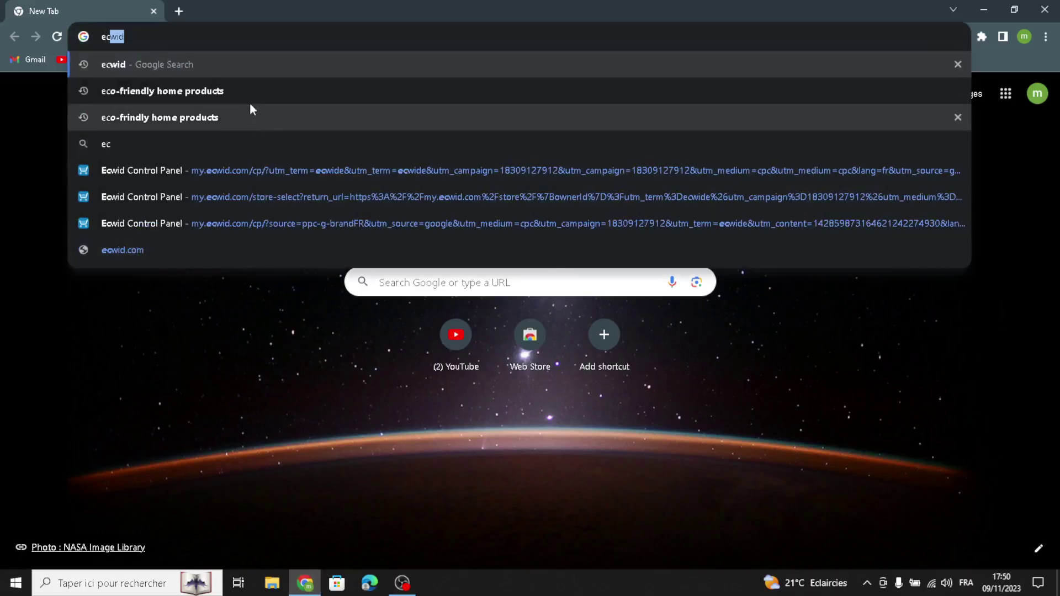
pyautogui.click(283, 69)
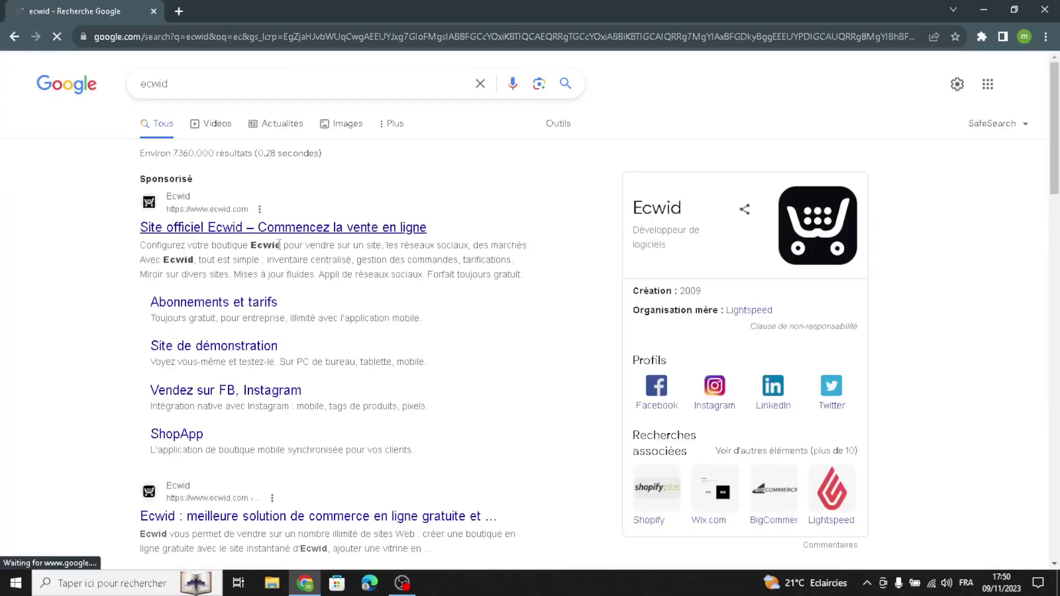
# Open the official Ecwid site, translate it into English, and enter the store's control panel
pyautogui.click(307, 235)
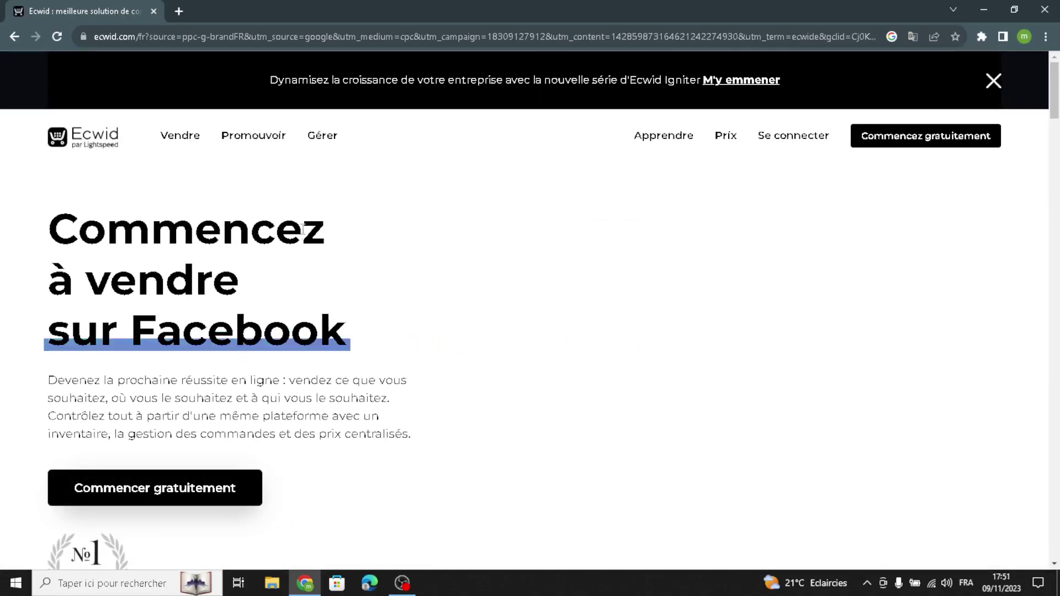
pyautogui.rightClick(472, 280)
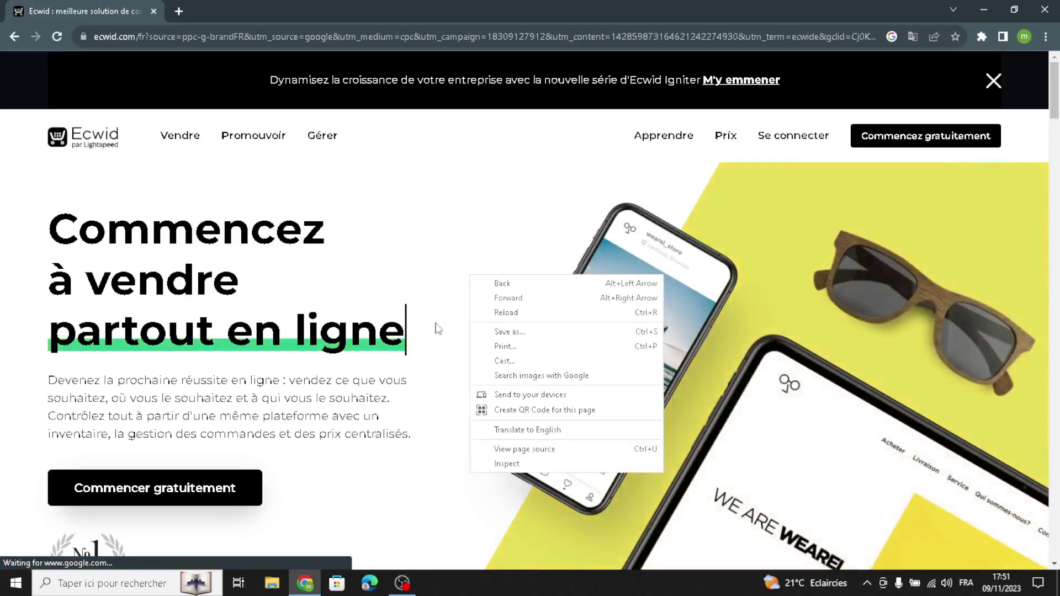
pyautogui.click(507, 431)
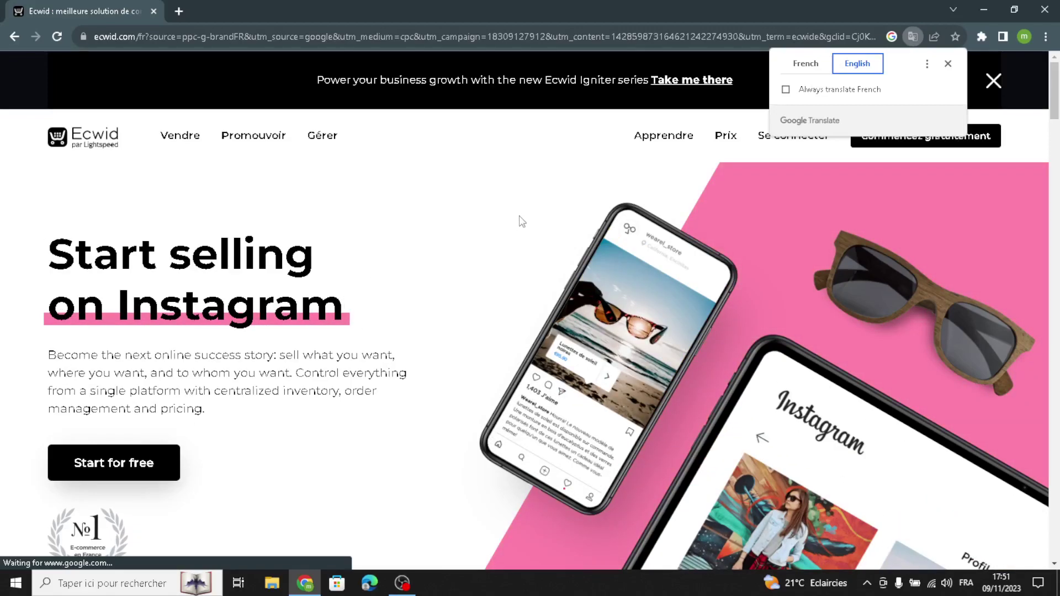
pyautogui.click(948, 63)
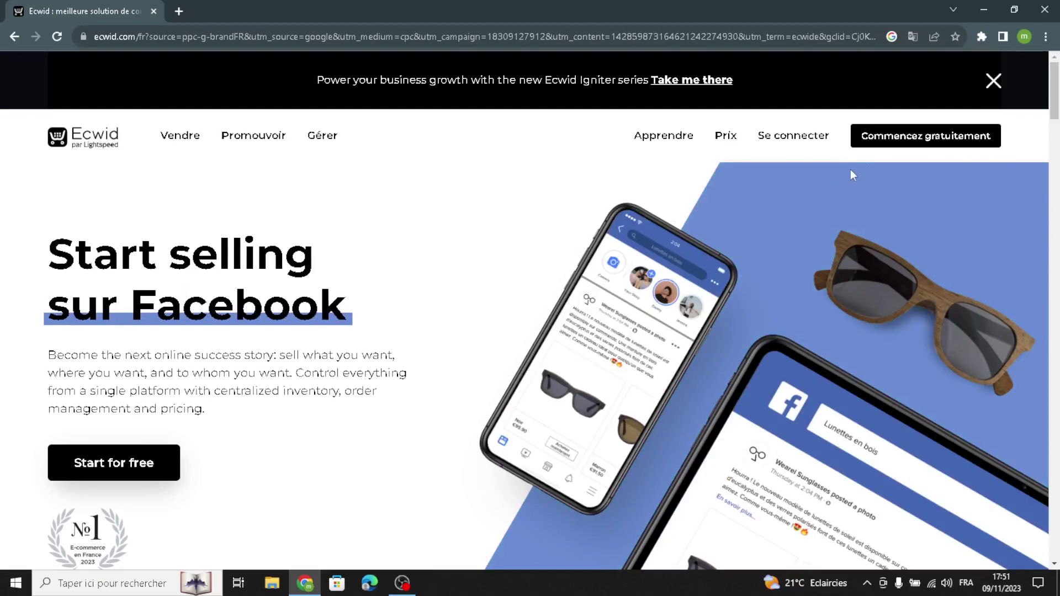
pyautogui.click(926, 136)
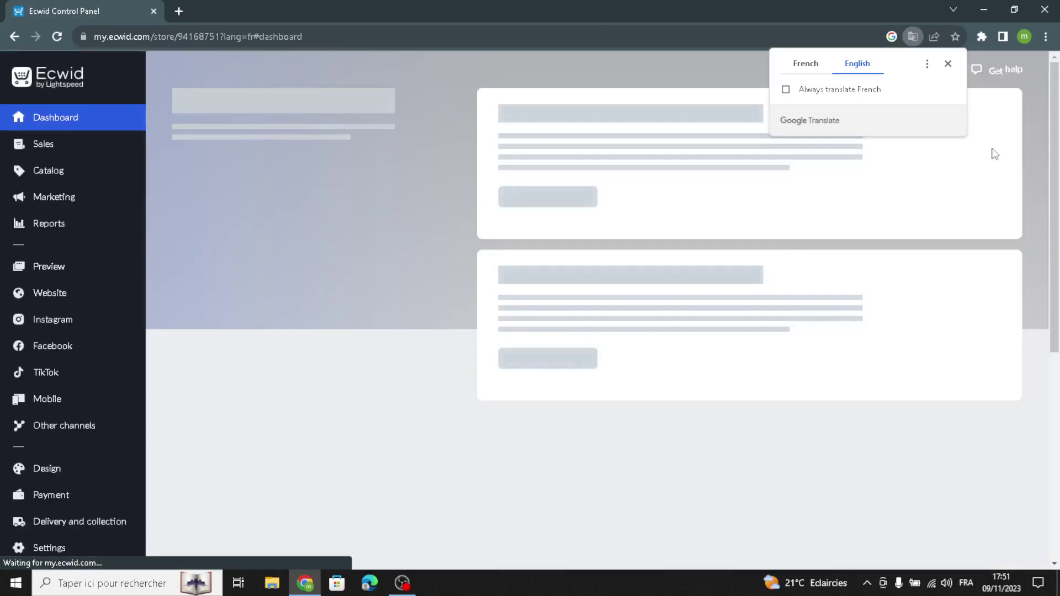
# Open the website editor via 'Set up your website and storefront'
pyautogui.click(948, 64)
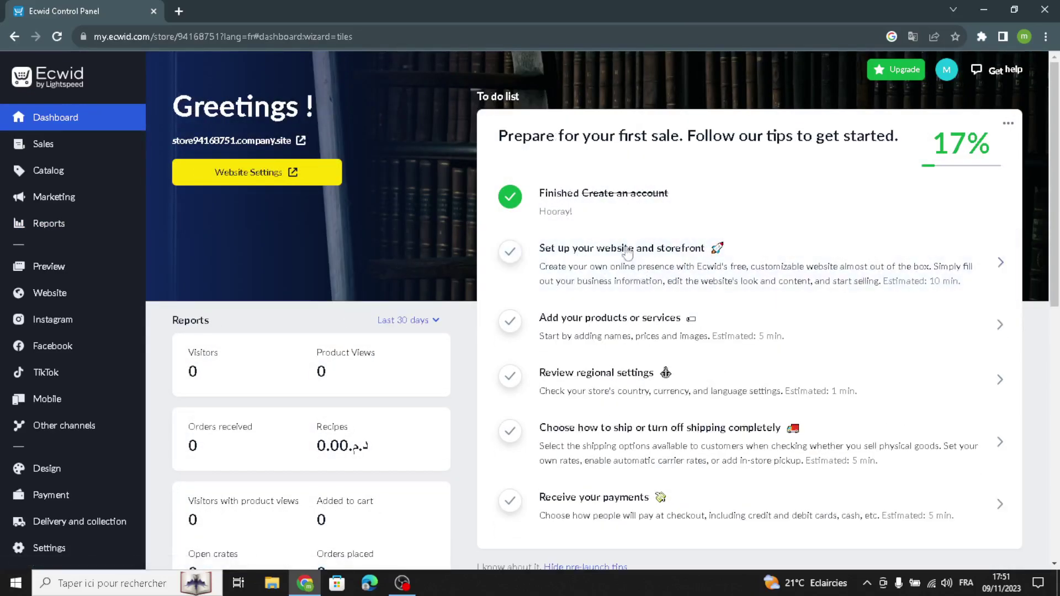
pyautogui.click(709, 271)
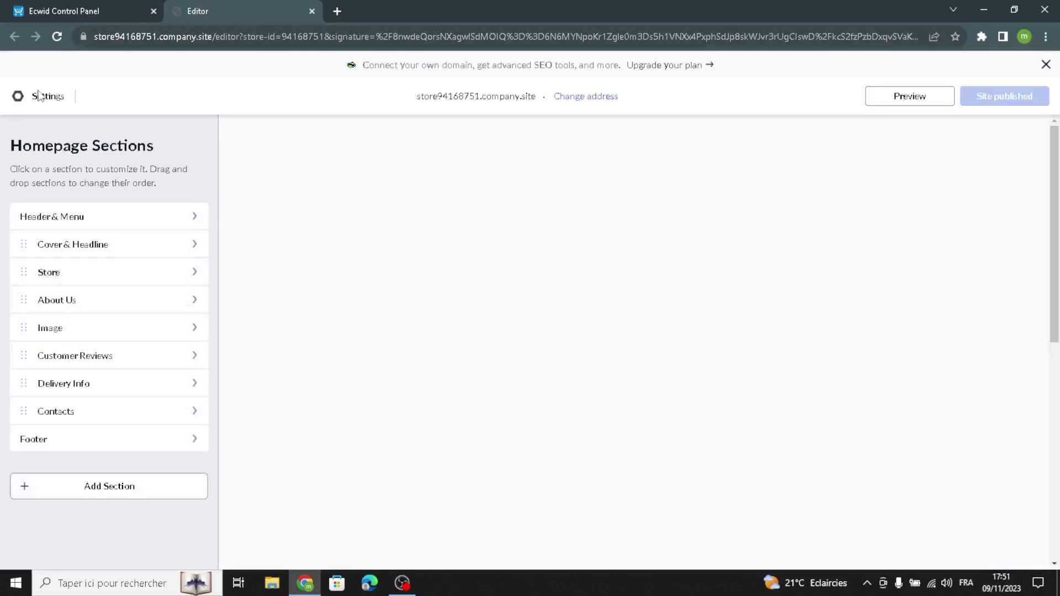
# Browse the site templates in Settings and apply the Wooden Toys template
pyautogui.click(38, 96)
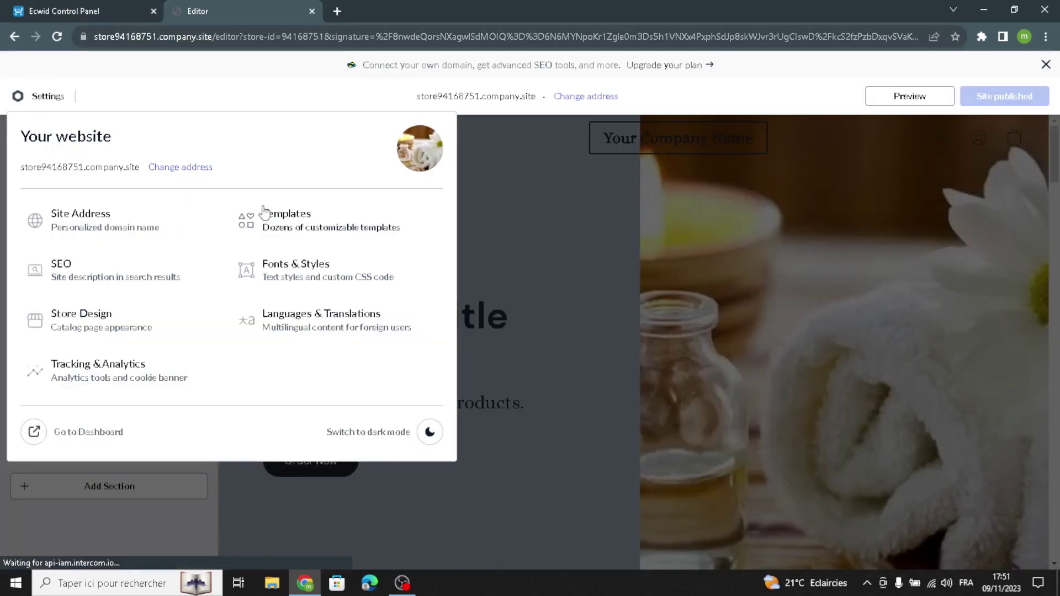
pyautogui.click(264, 213)
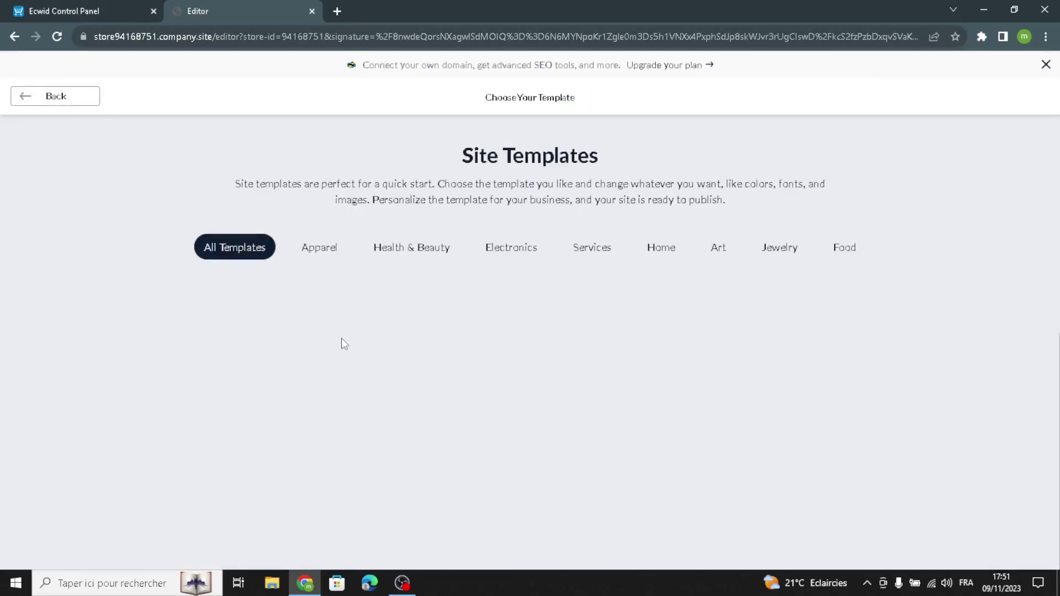
pyautogui.scroll(-14, 360, 346)
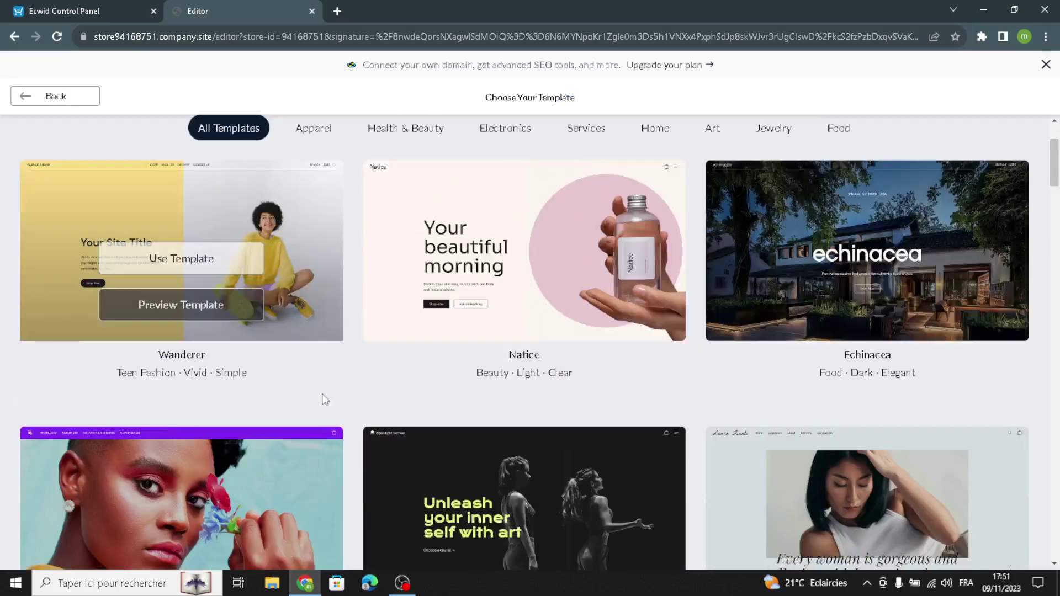
pyautogui.scroll(-13, 264, 439)
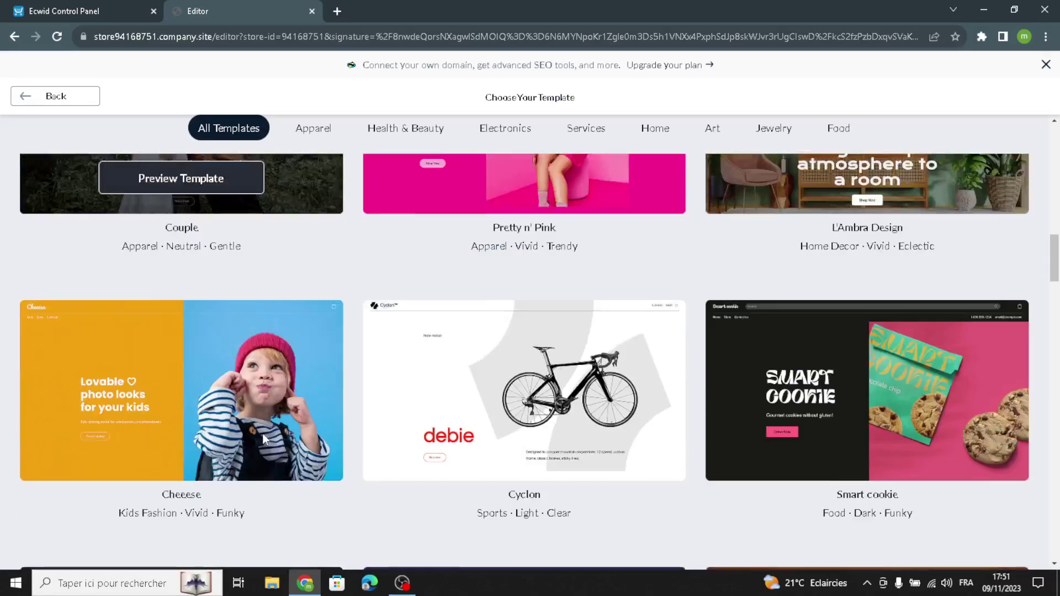
pyautogui.scroll(-7, 264, 439)
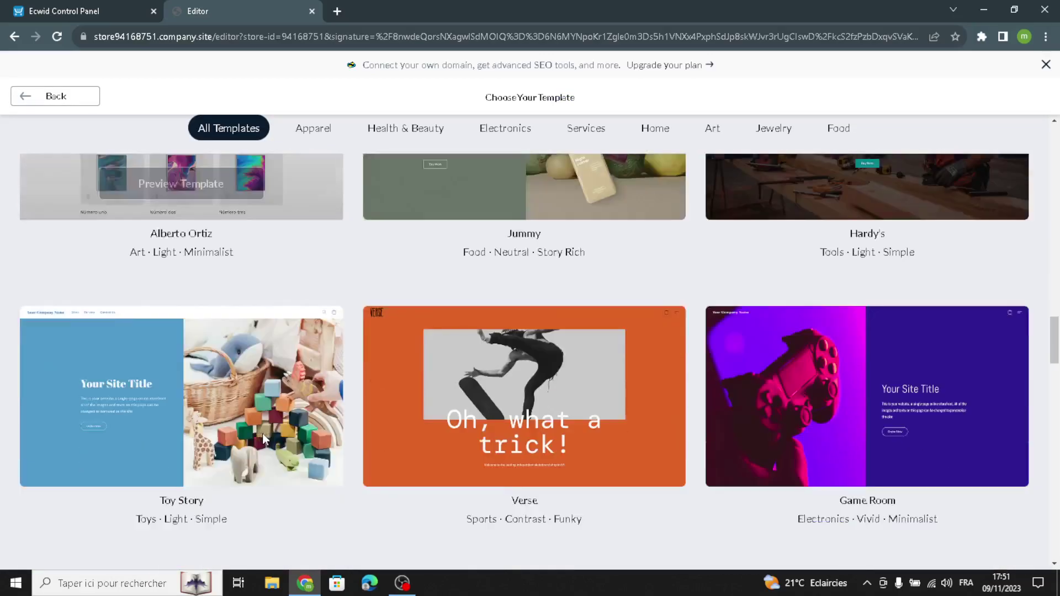
pyautogui.scroll(-2, 262, 433)
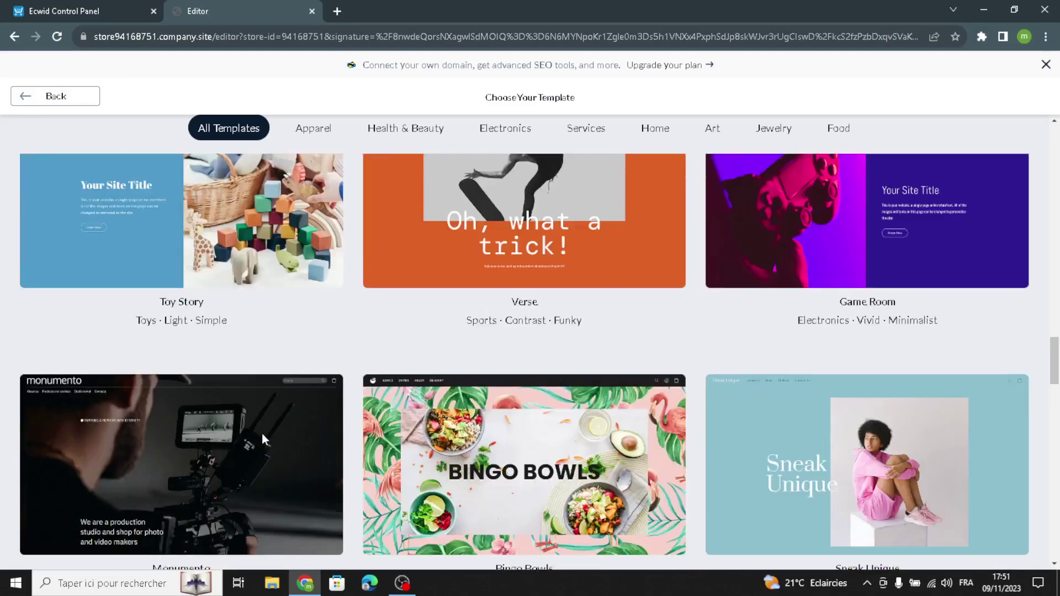
pyautogui.scroll(2, 187, 387)
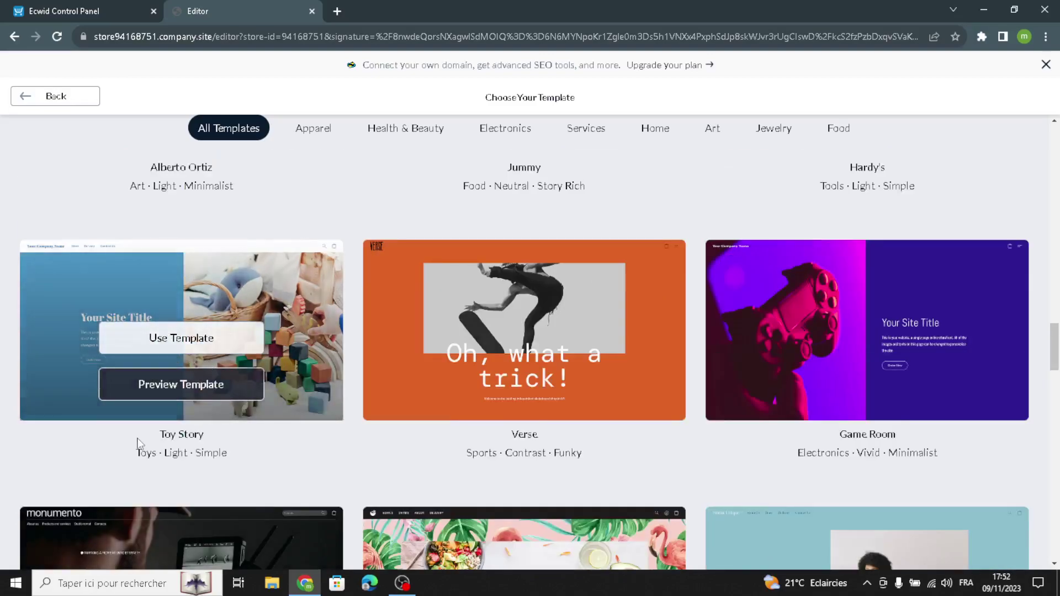
pyautogui.scroll(-11, 178, 477)
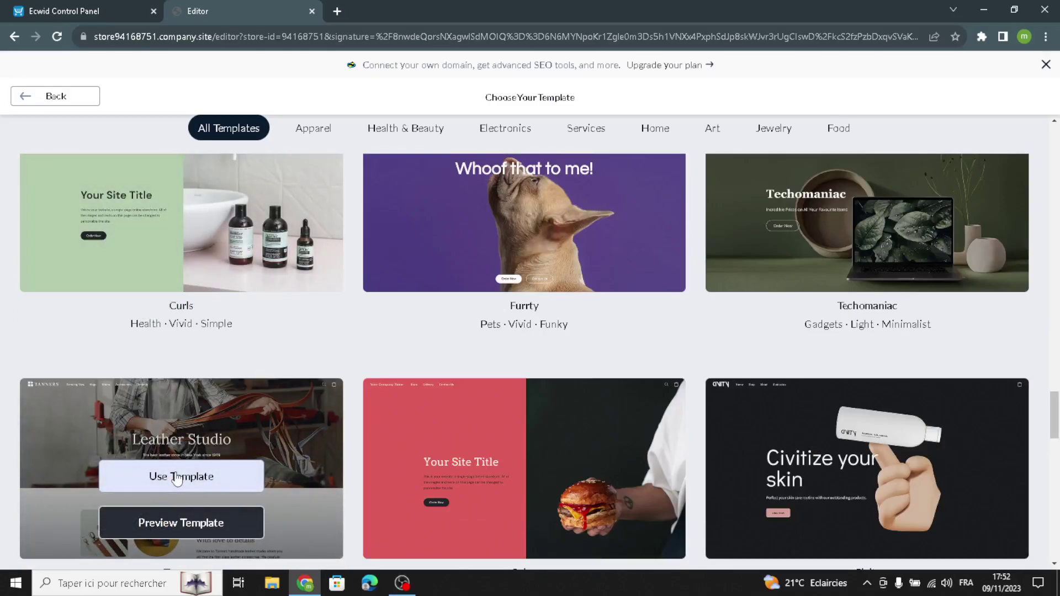
pyautogui.scroll(-17, 175, 472)
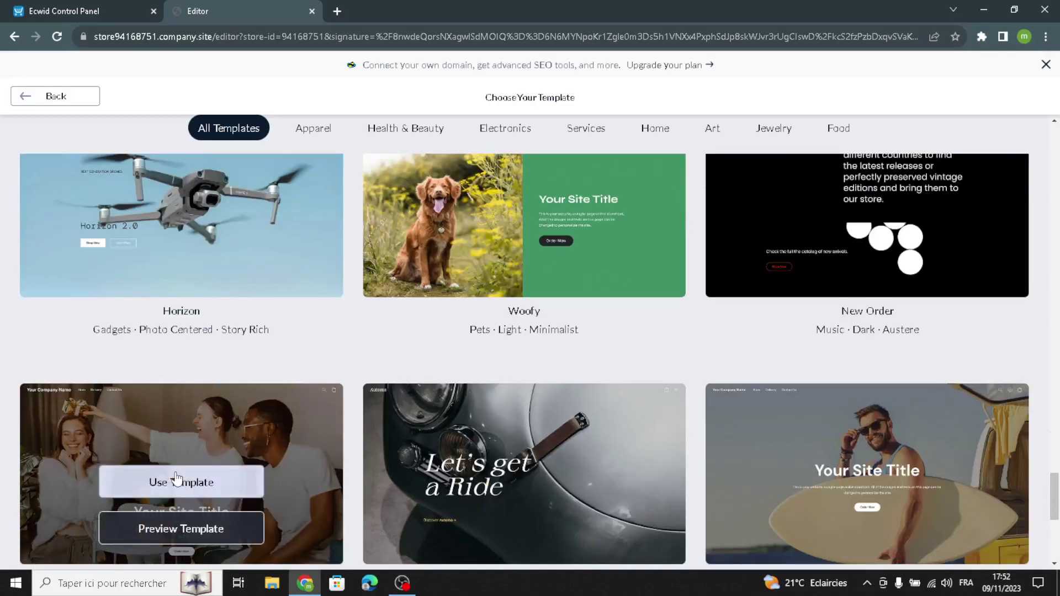
pyautogui.scroll(-6, 175, 474)
pyautogui.scroll(9, 176, 476)
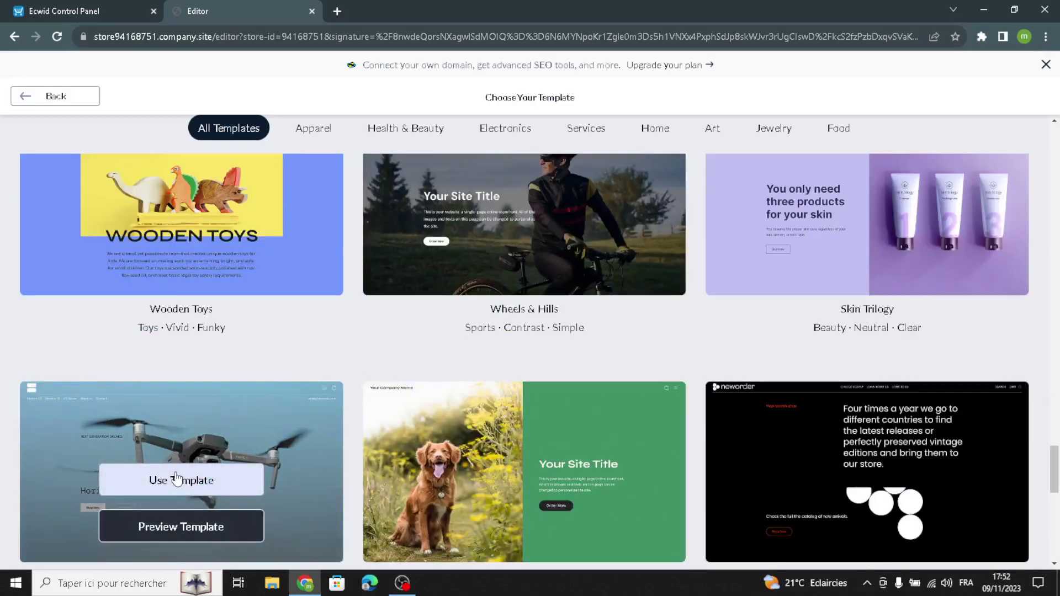
pyautogui.scroll(2, 174, 475)
pyautogui.scroll(4, 167, 508)
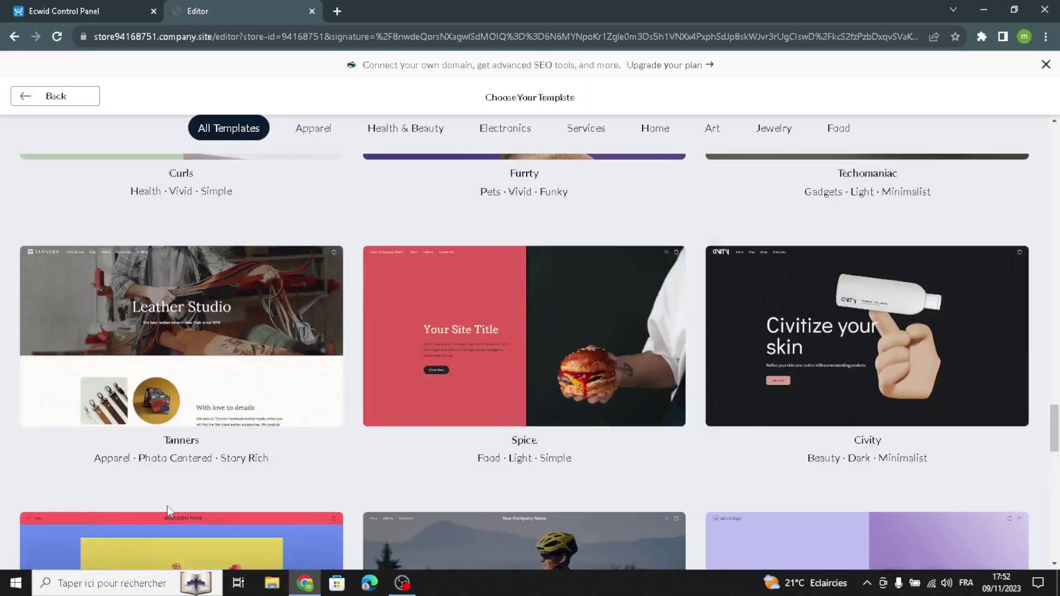
pyautogui.scroll(-5, 168, 506)
pyautogui.moveTo(160, 290)
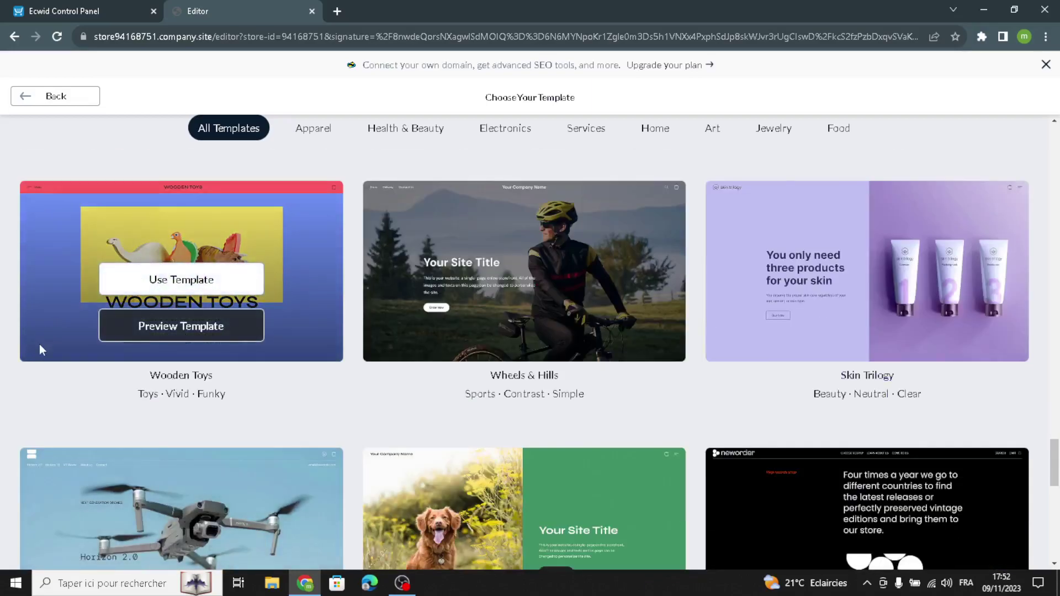
pyautogui.click(237, 279)
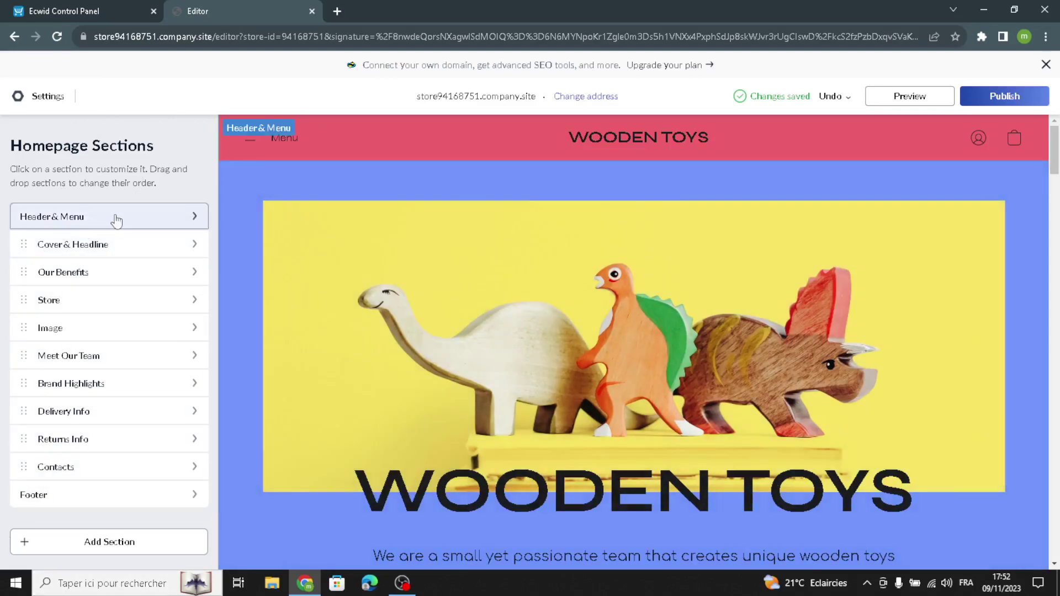
# Change the header logo text to 'BOARD GAMES HUB' and review the navigation menu items
pyautogui.click(127, 218)
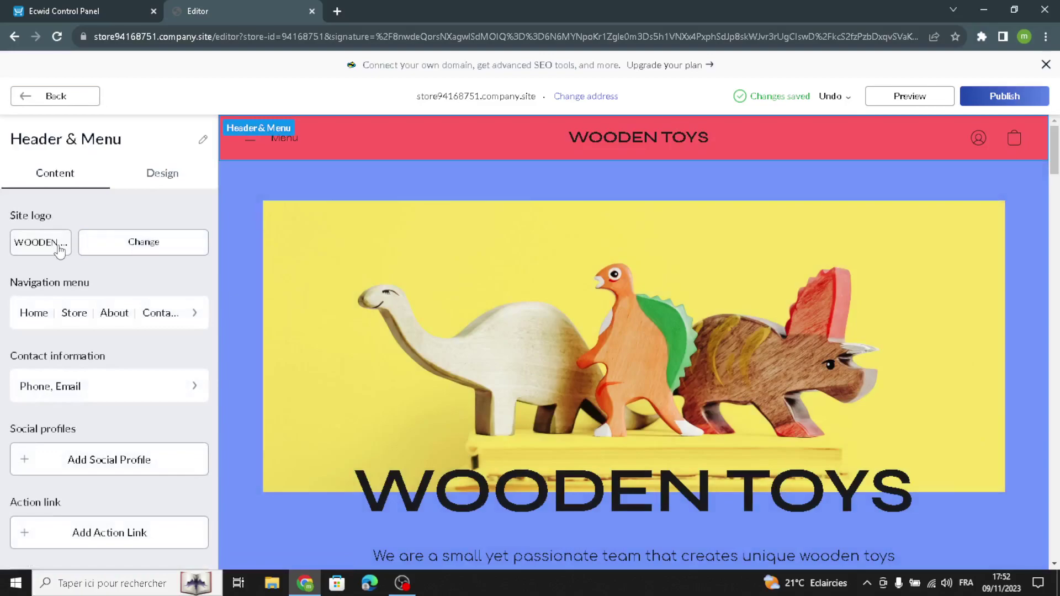
pyautogui.click(59, 245)
pyautogui.moveTo(123, 274); pyautogui.dragTo(3, 281)
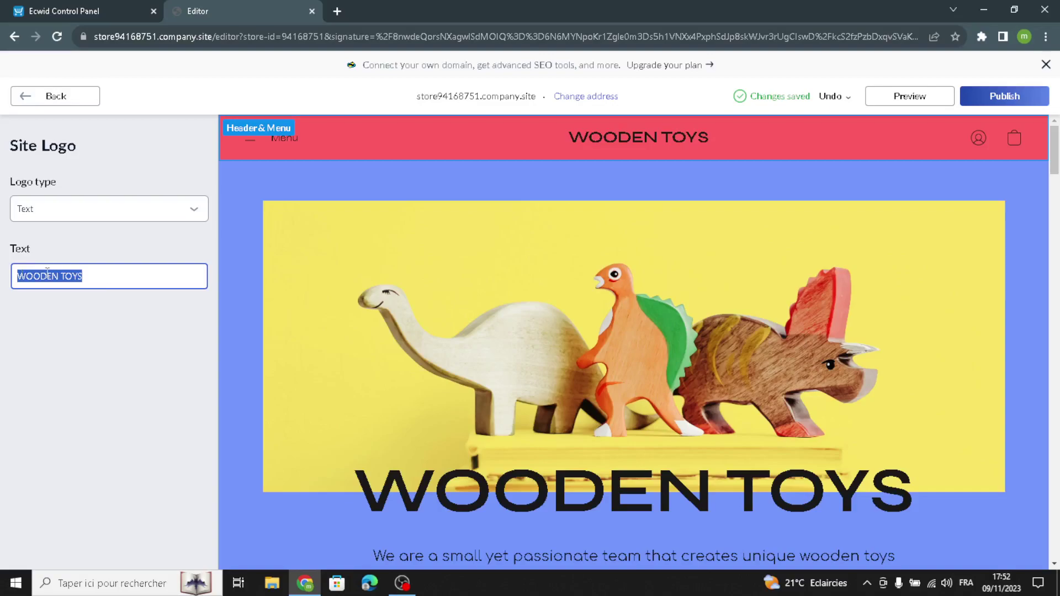
pyautogui.write('BO')
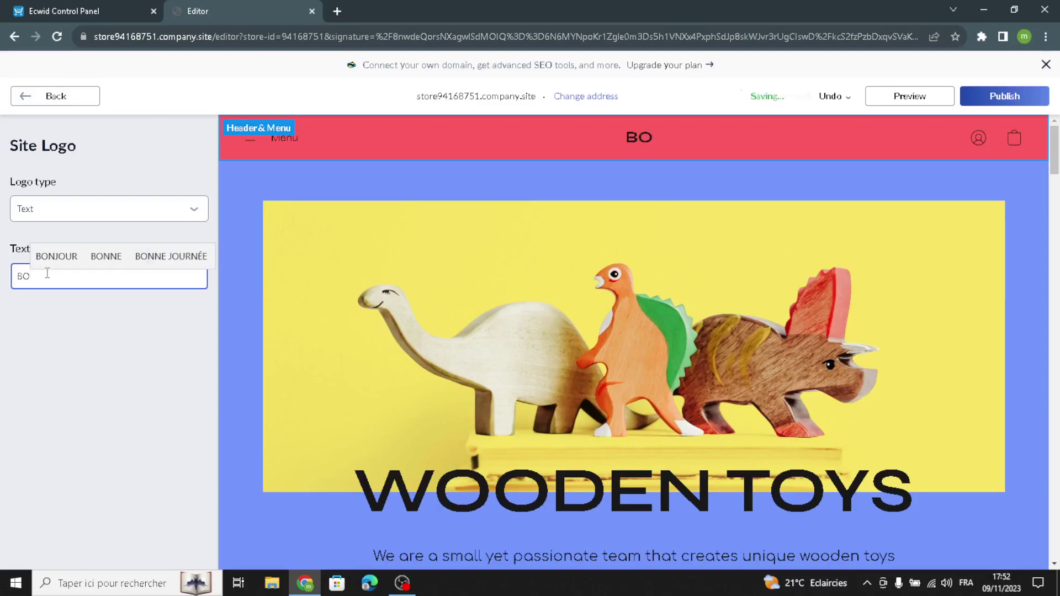
pyautogui.write('ARD GA')
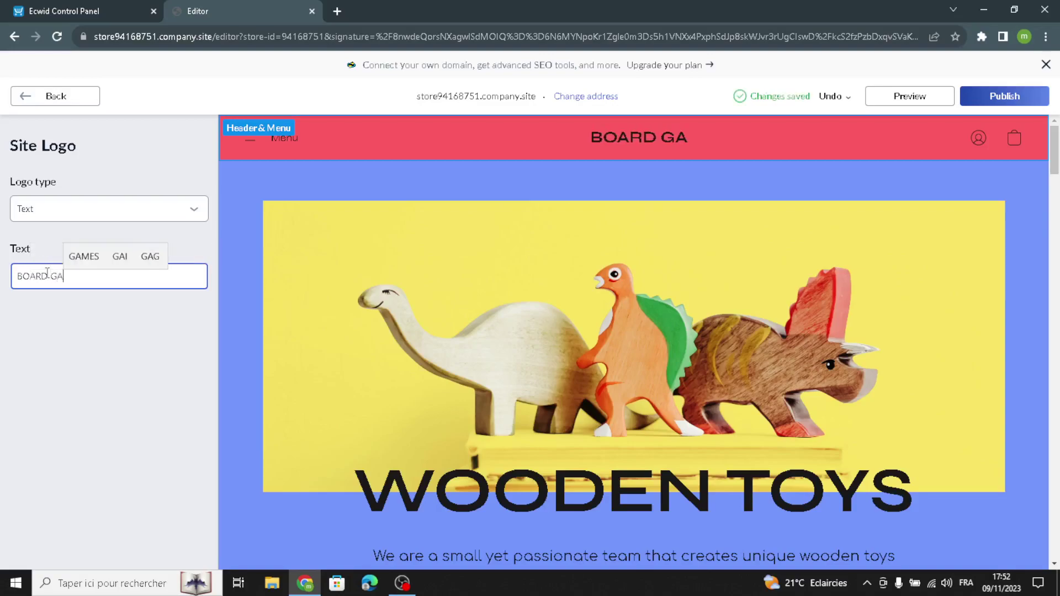
pyautogui.write('MES')
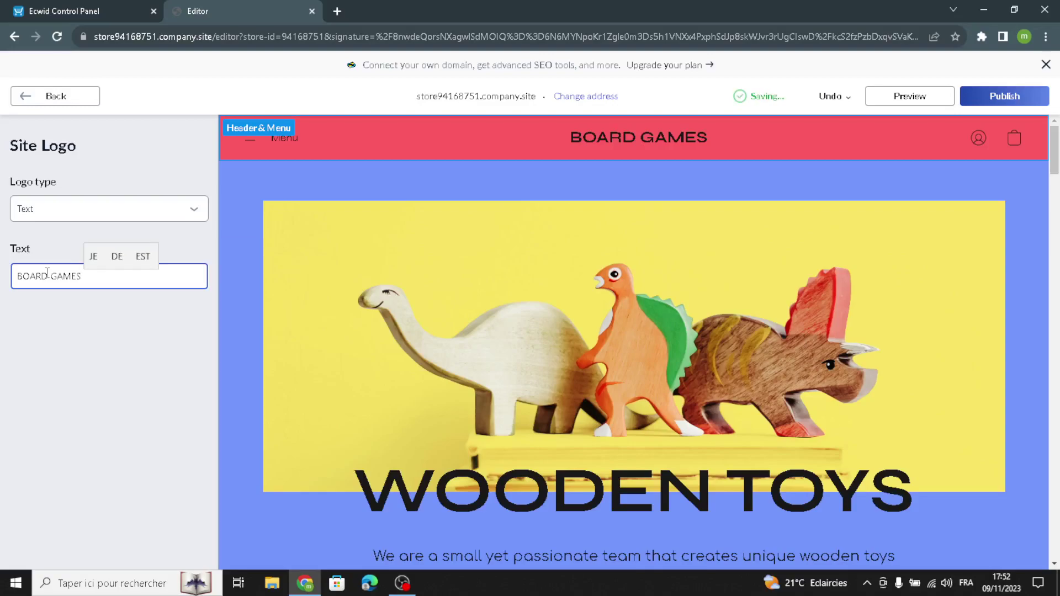
pyautogui.write(' HUB')
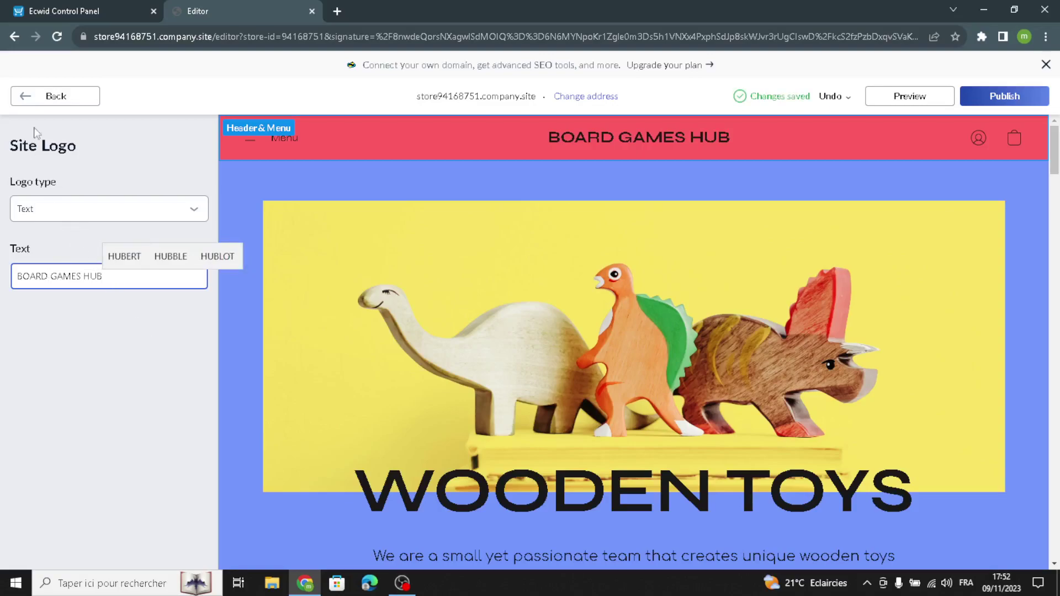
pyautogui.click(53, 98)
pyautogui.click(92, 313)
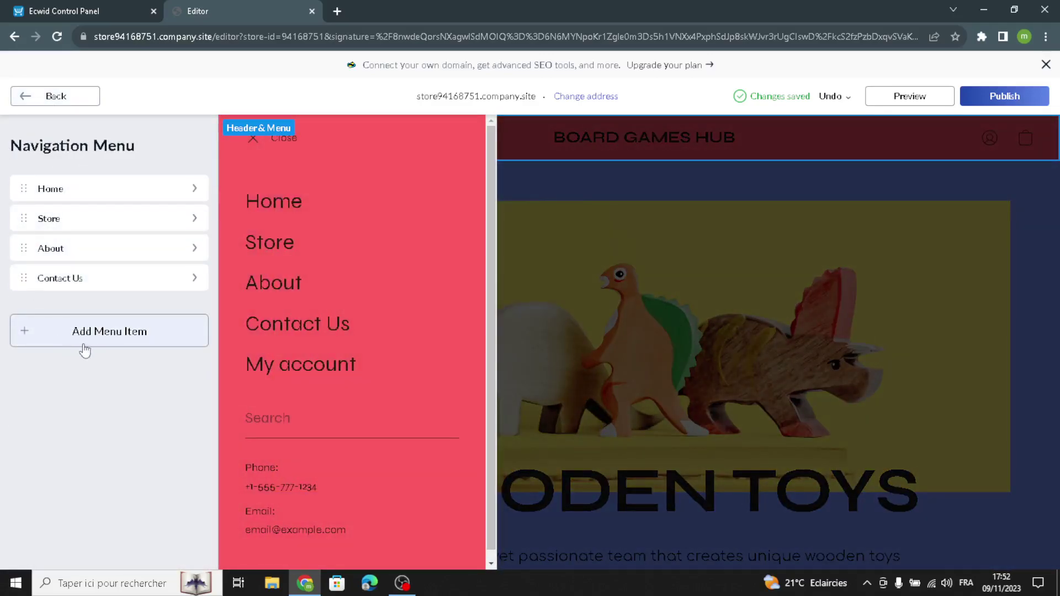
pyautogui.click(25, 96)
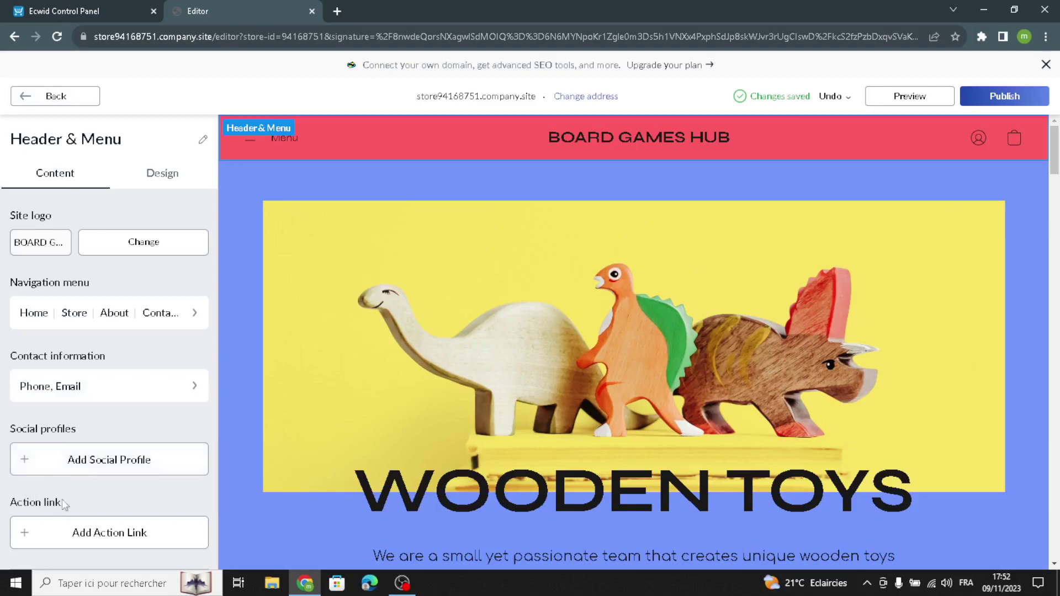
# Choose the header layout with inline menu links
pyautogui.scroll(-1, 63, 504)
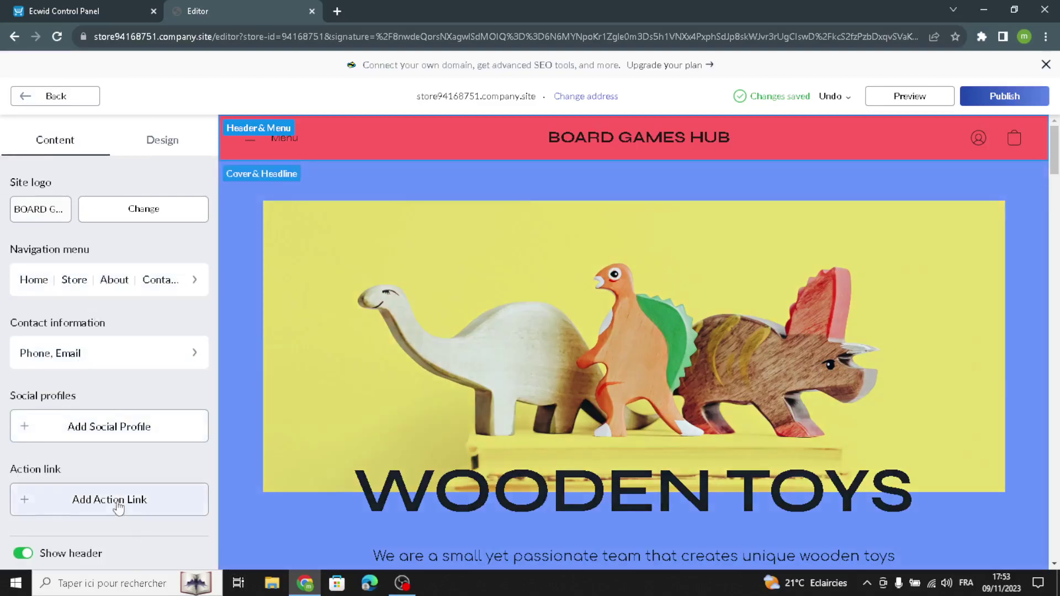
pyautogui.scroll(1, 124, 329)
pyautogui.click(160, 187)
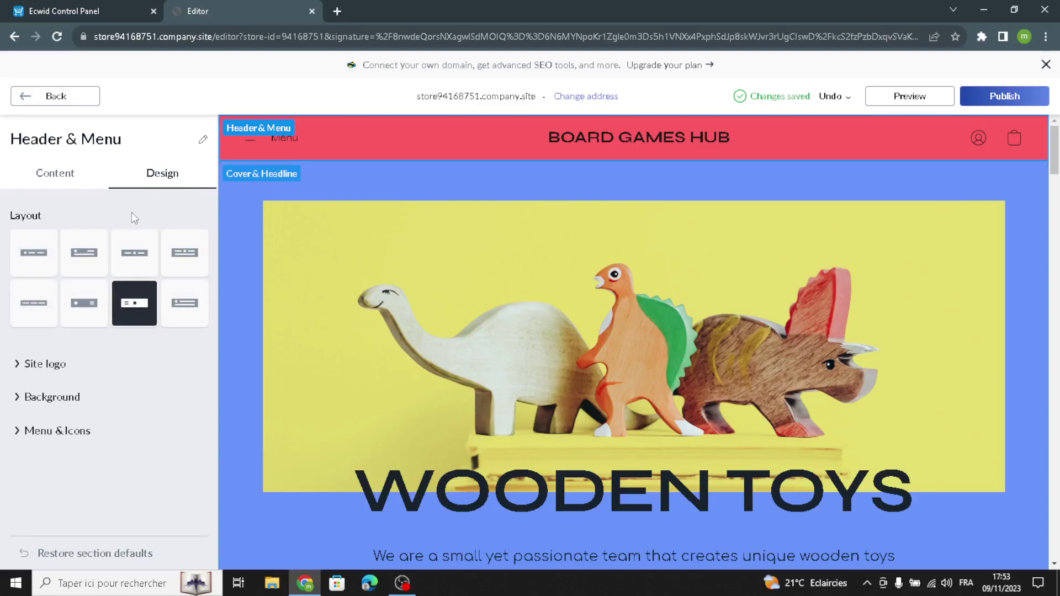
pyautogui.click(123, 256)
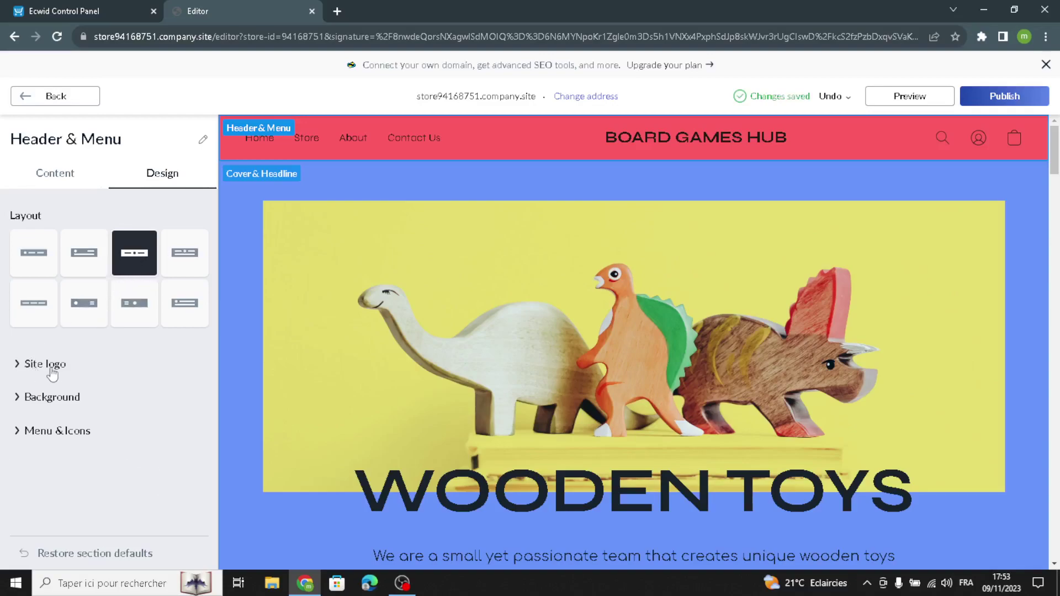
# Style the site logo in Alice font, size 26, with a frame outline
pyautogui.click(44, 364)
pyautogui.click(33, 430)
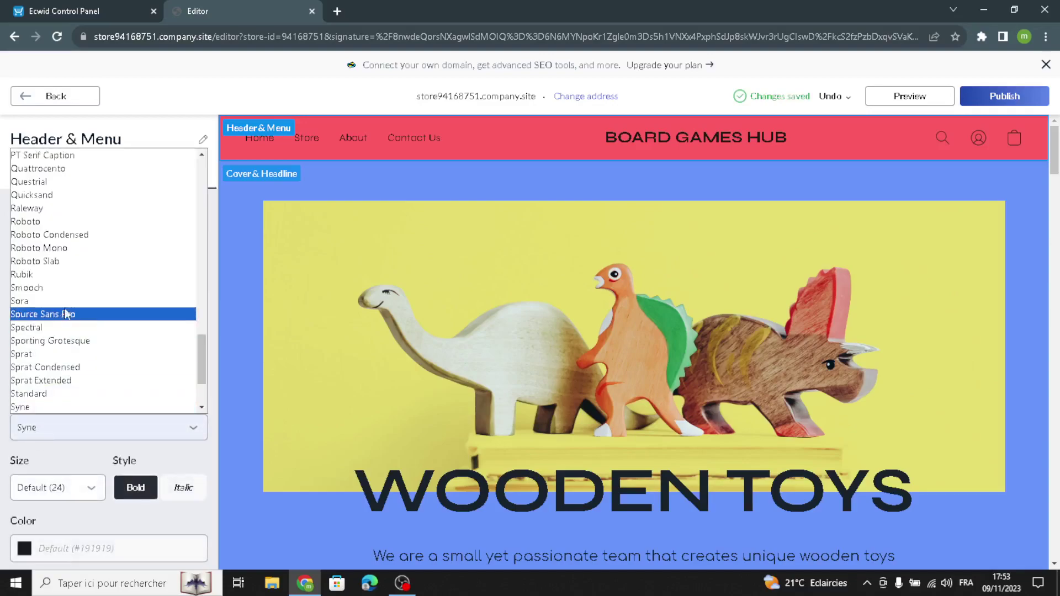
pyautogui.scroll(15, 65, 313)
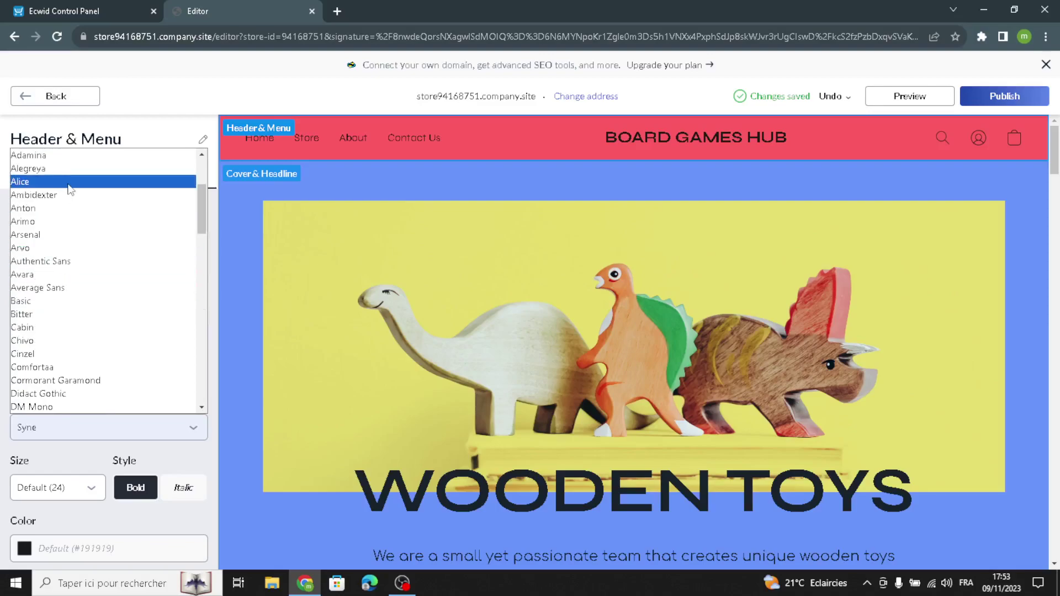
pyautogui.click(65, 183)
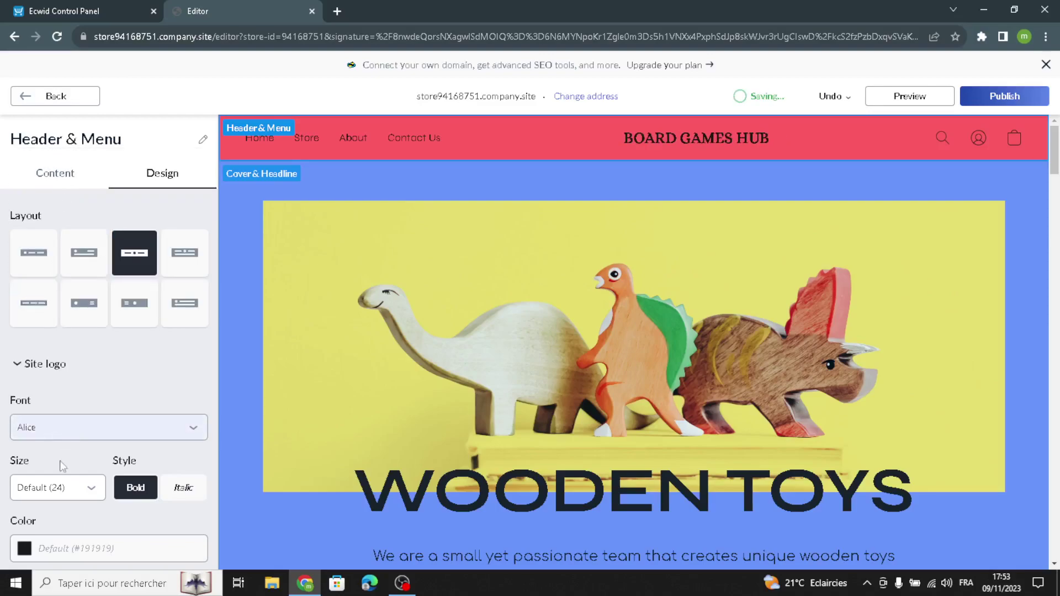
pyautogui.click(66, 488)
pyautogui.click(50, 442)
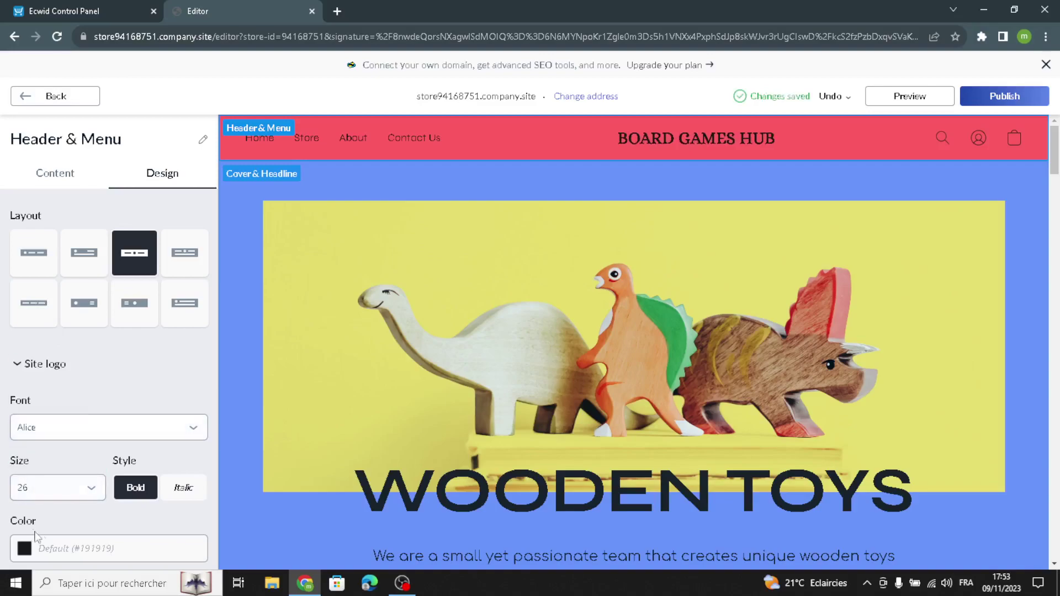
pyautogui.scroll(-3, 47, 450)
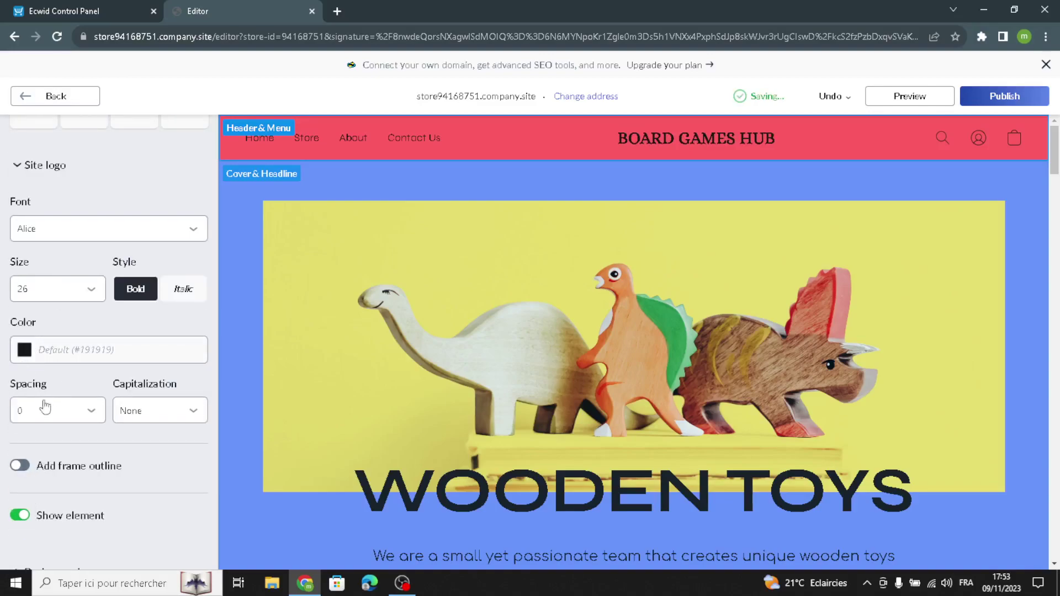
pyautogui.click(22, 466)
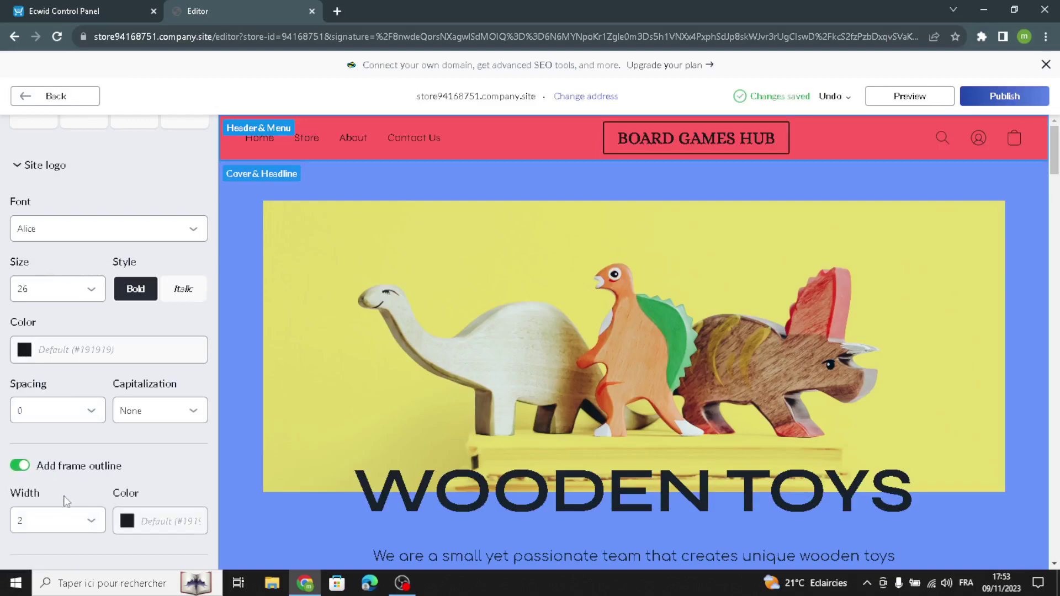
# Set the header background colour to grey #9AAAB8
pyautogui.scroll(-3, 64, 499)
pyautogui.click(55, 476)
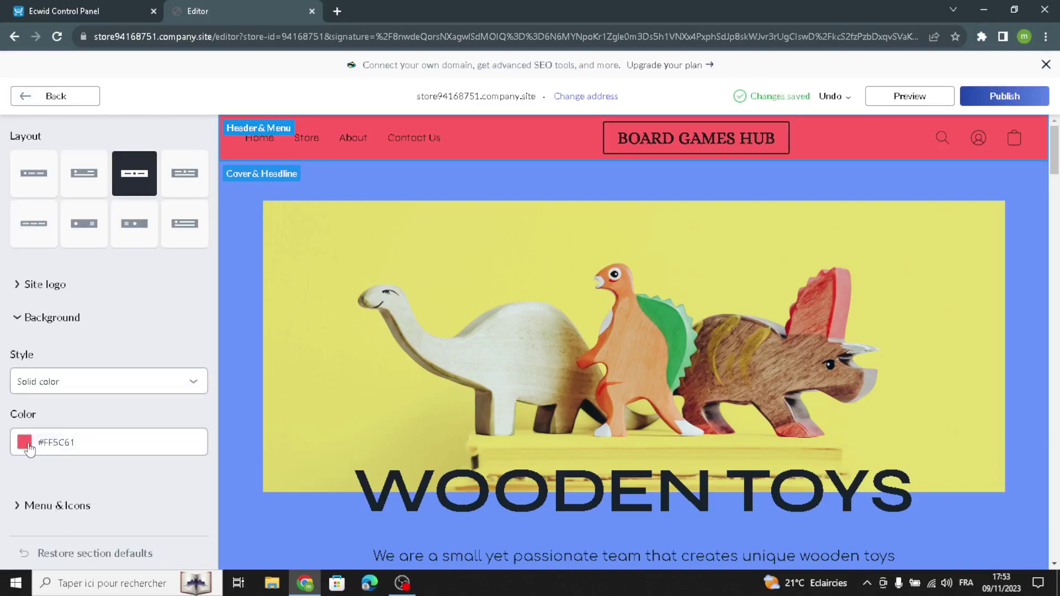
pyautogui.click(25, 442)
pyautogui.click(85, 223)
pyautogui.click(4, 400)
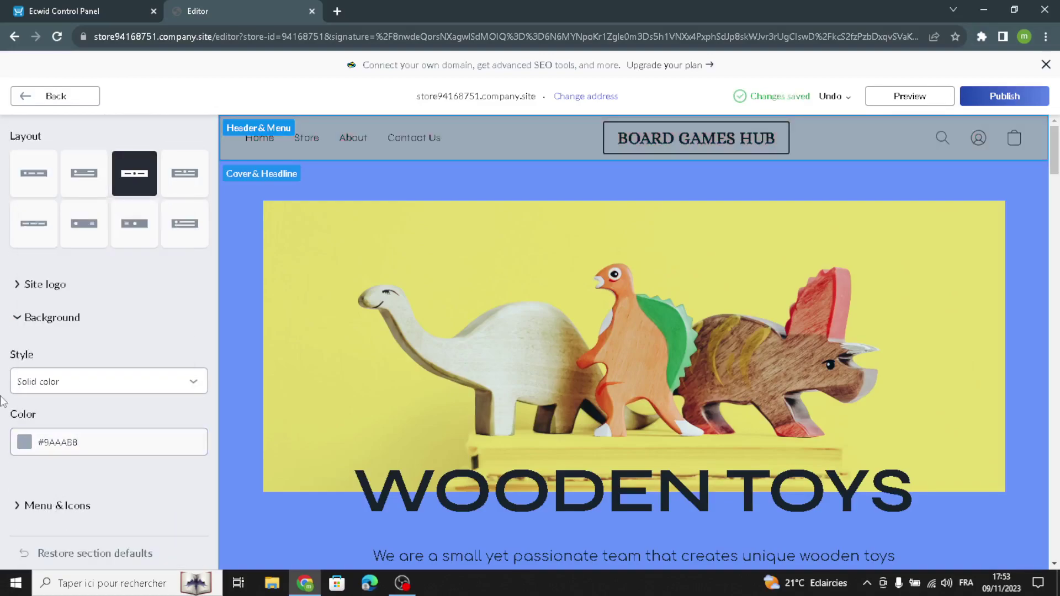
pyautogui.scroll(2, 60, 242)
# Replace the Cover & Headline description with 'Welcome to our site for board games and puzzeles.'
pyautogui.click(99, 104)
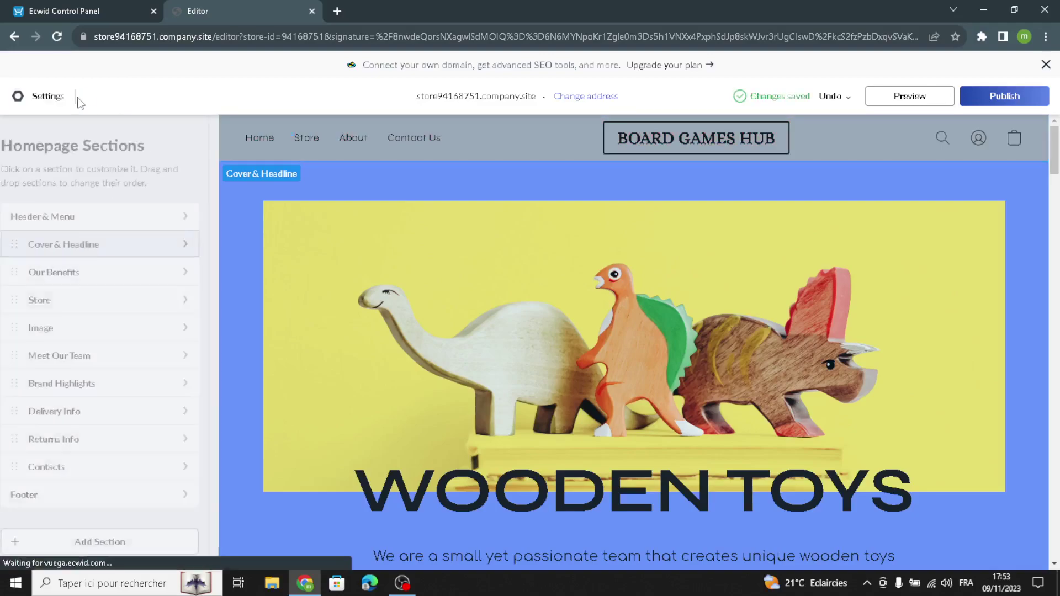
pyautogui.click(87, 261)
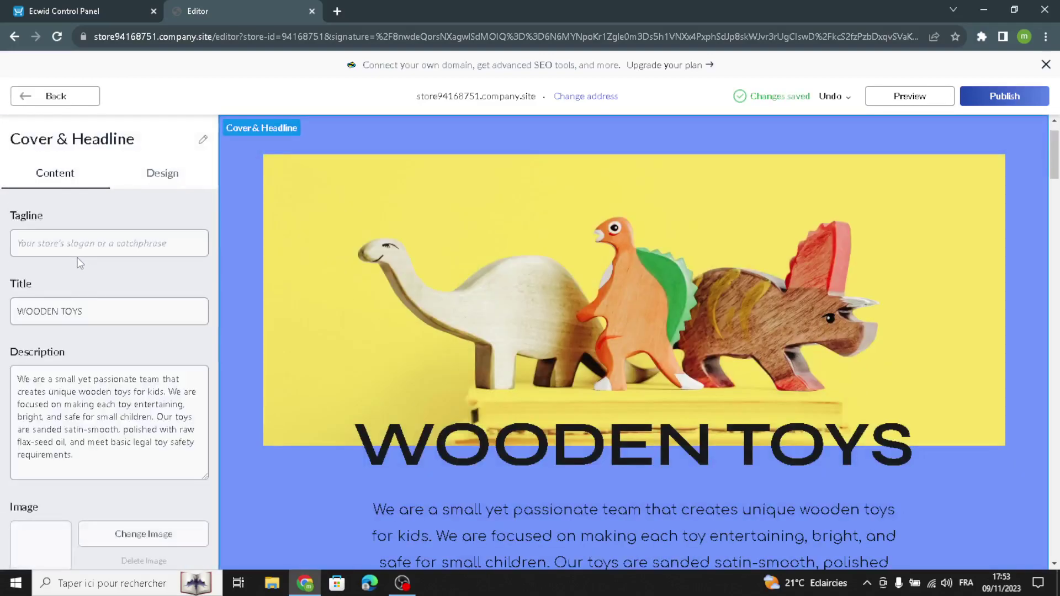
pyautogui.click(123, 245)
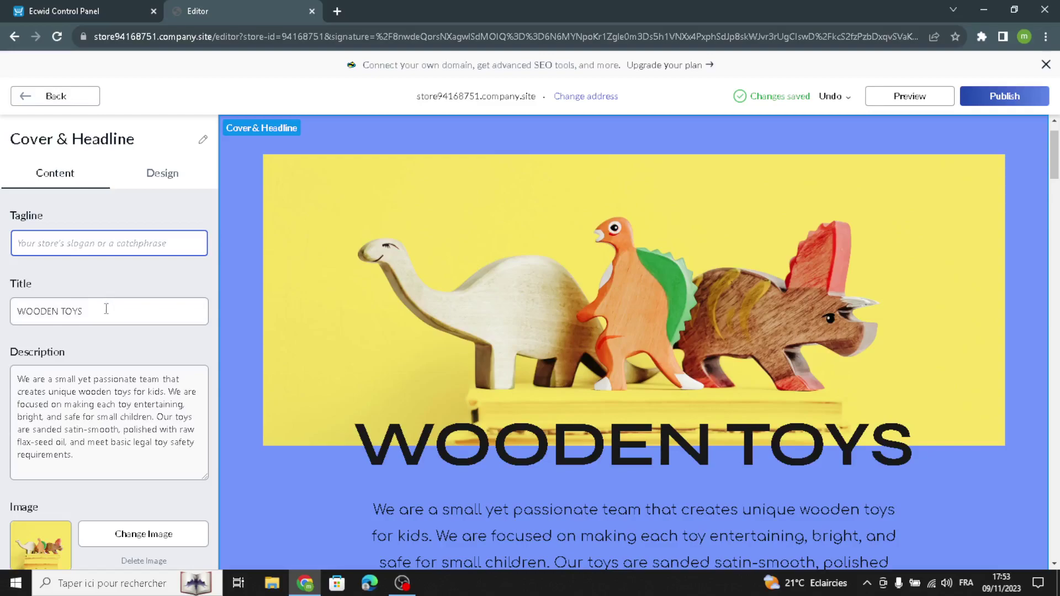
pyautogui.moveTo(107, 309); pyautogui.dragTo(4, 320)
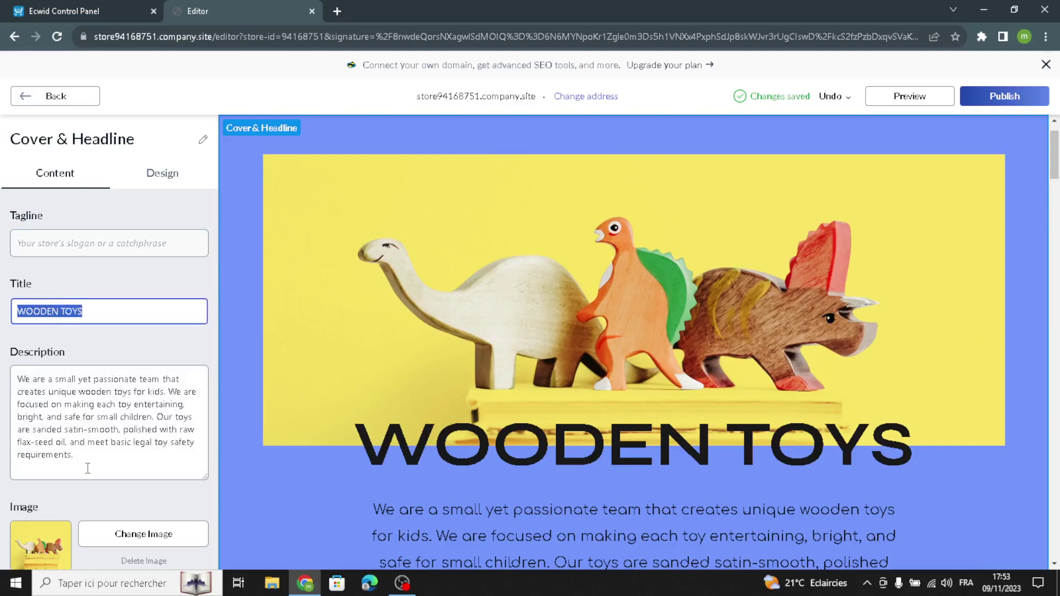
pyautogui.moveTo(88, 469); pyautogui.dragTo(3, 322)
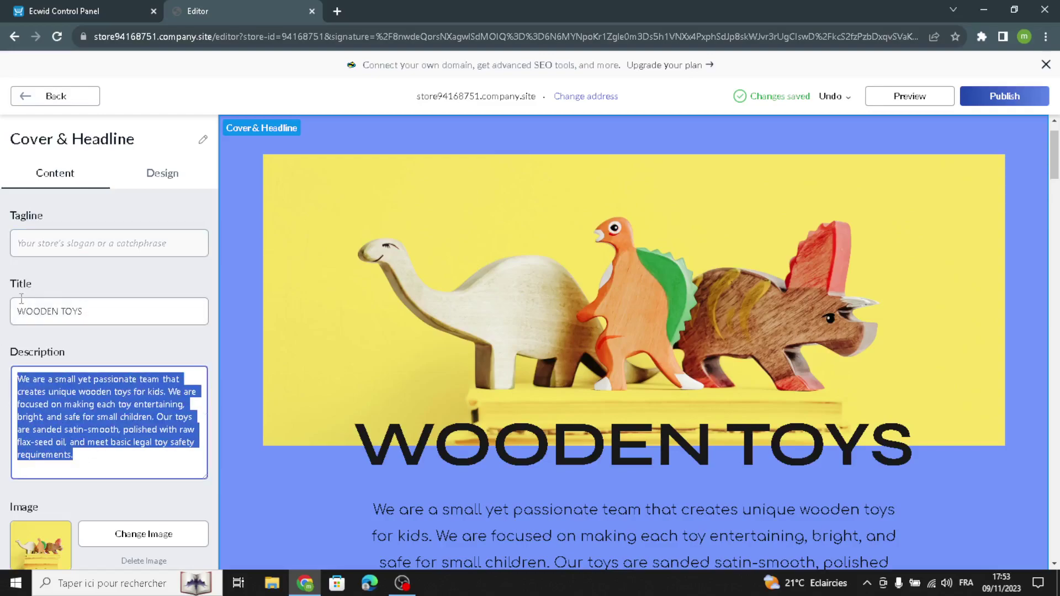
pyautogui.write('Welc')
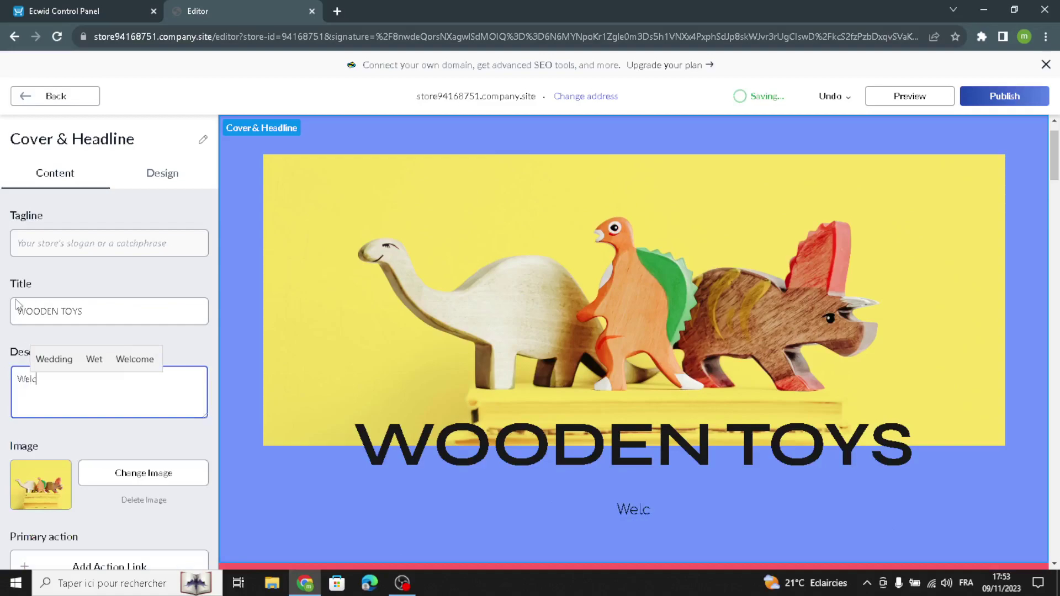
pyautogui.write('ome to our ')
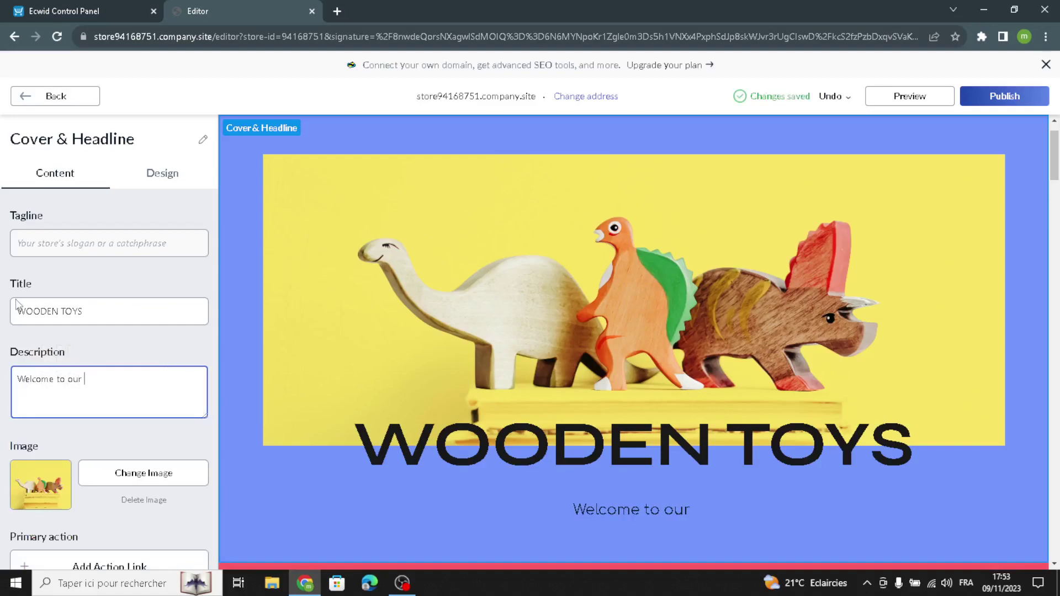
pyautogui.write('site for boea')
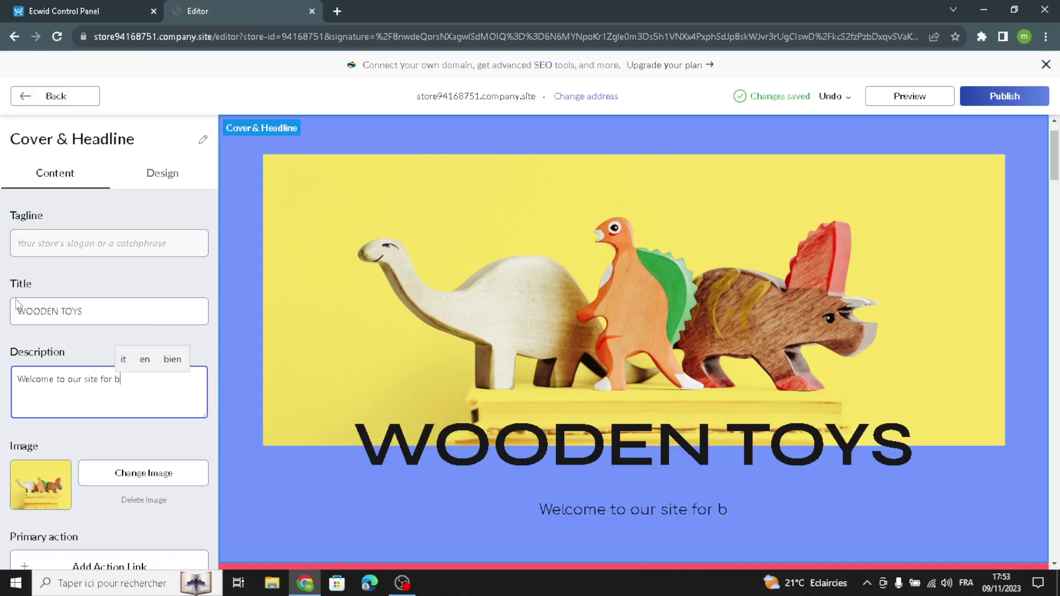
pyautogui.press('BackSpace')
pyautogui.press('BackSpace')
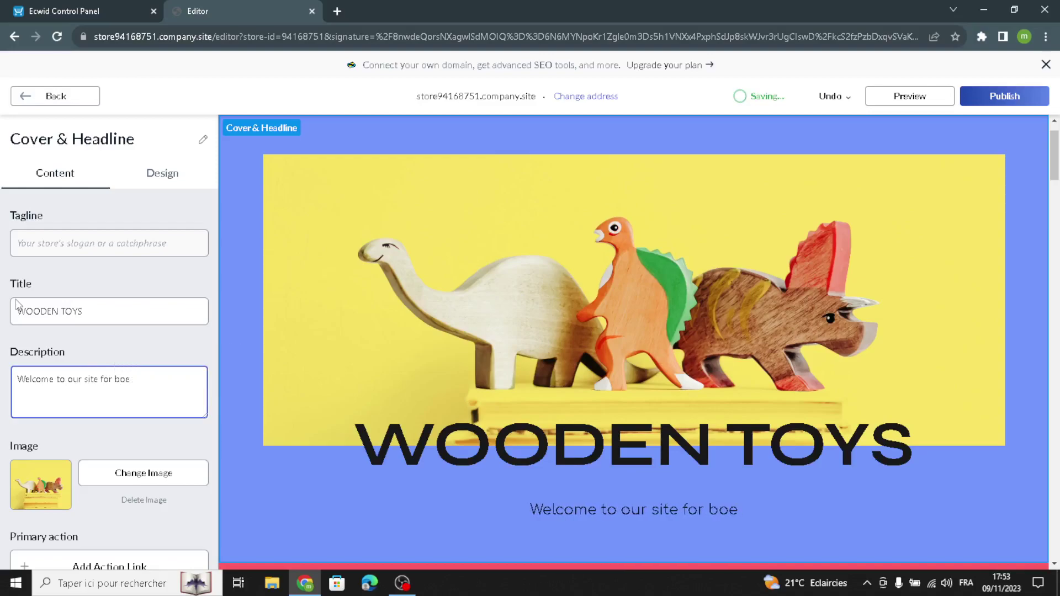
pyautogui.write('ard games ')
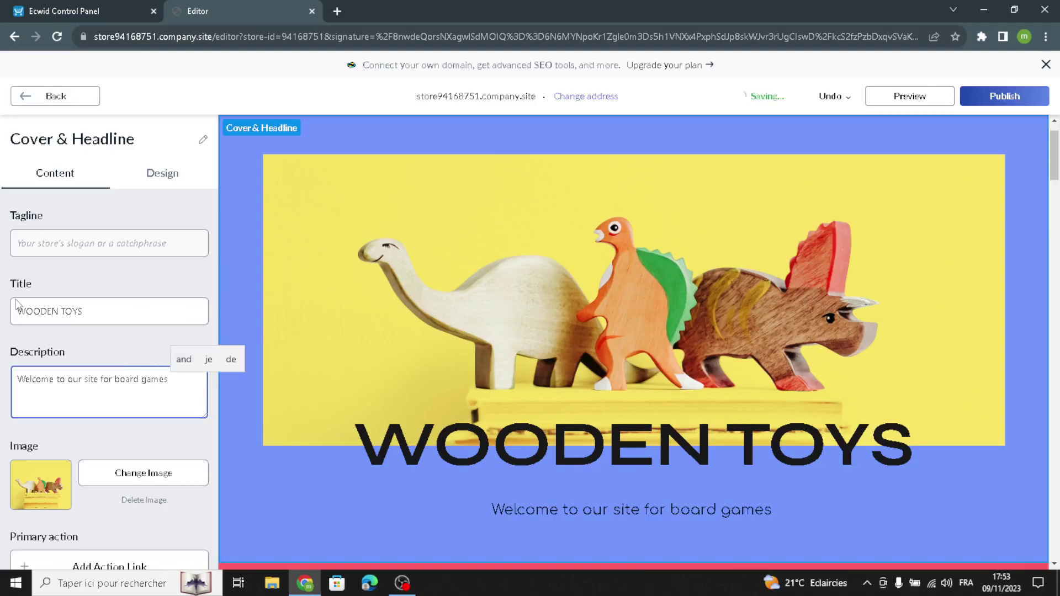
pyautogui.write('an')
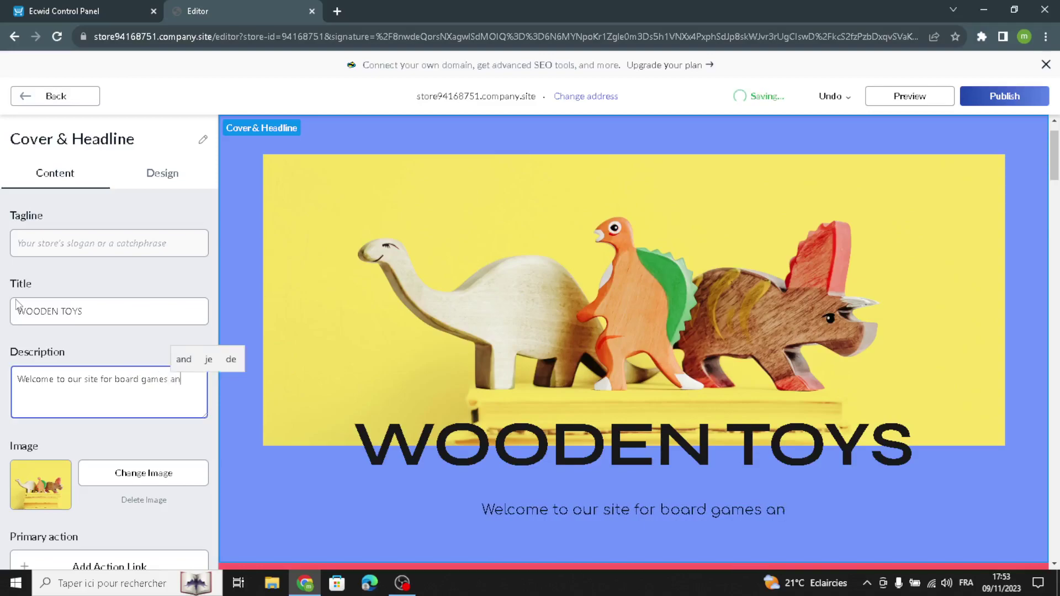
pyautogui.write('d puzz')
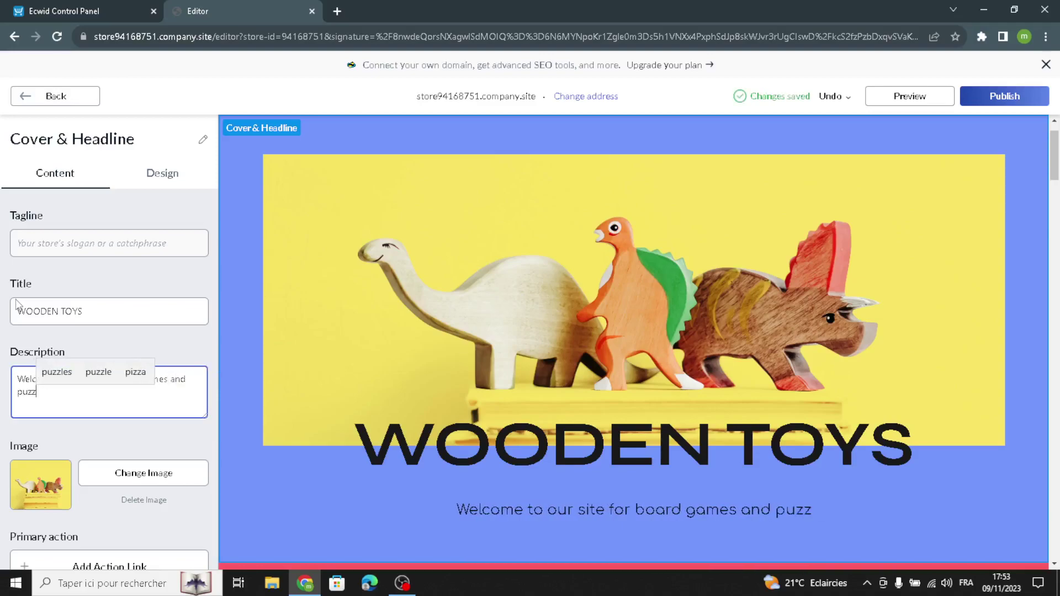
pyautogui.write('eles.')
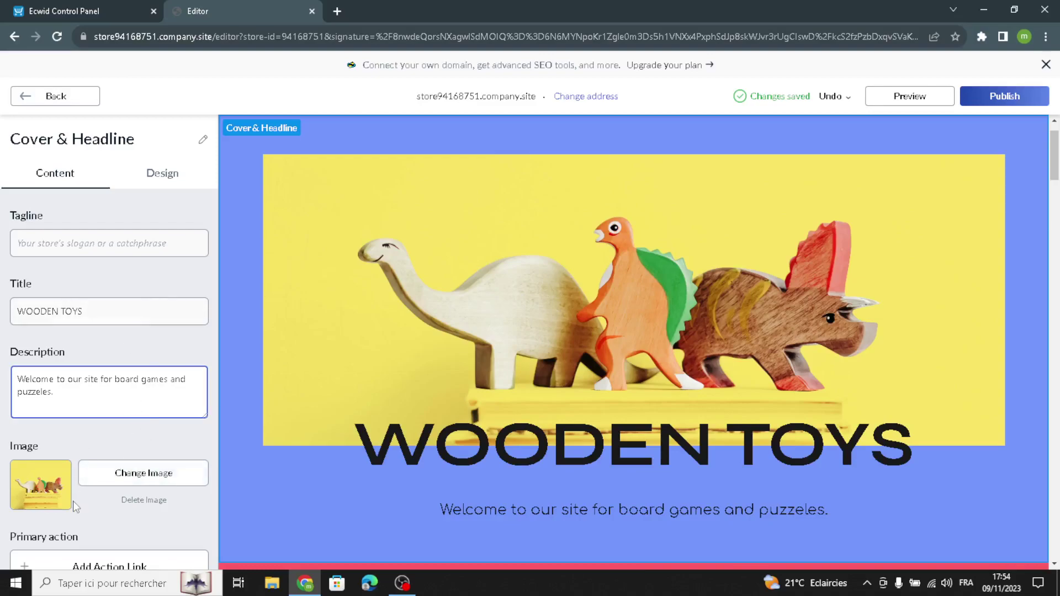
# In a new tab, search Google Images for 'board games and puzzles'
pyautogui.click(336, 11)
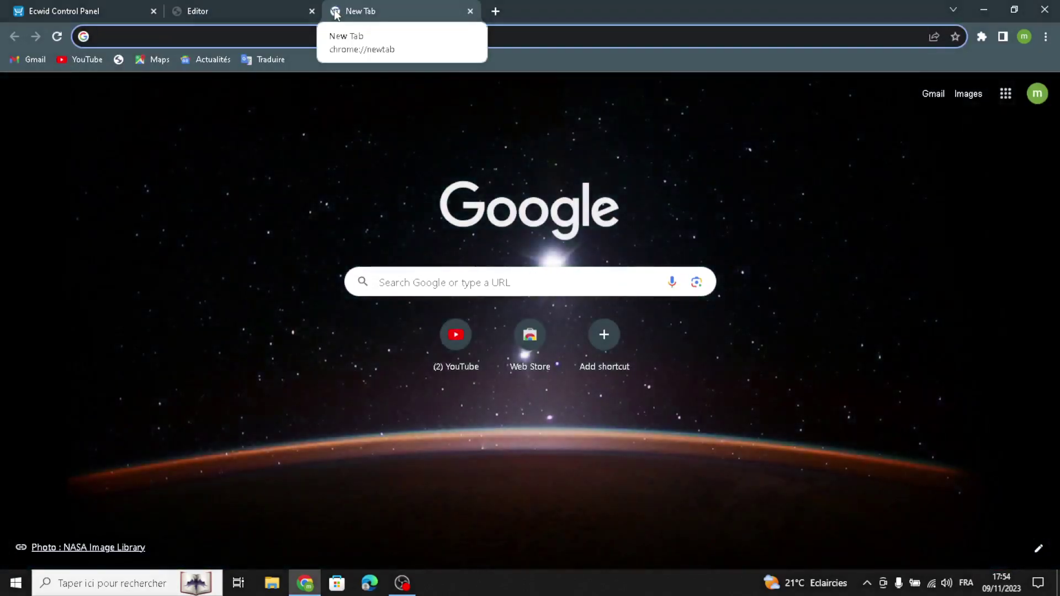
pyautogui.write('boa')
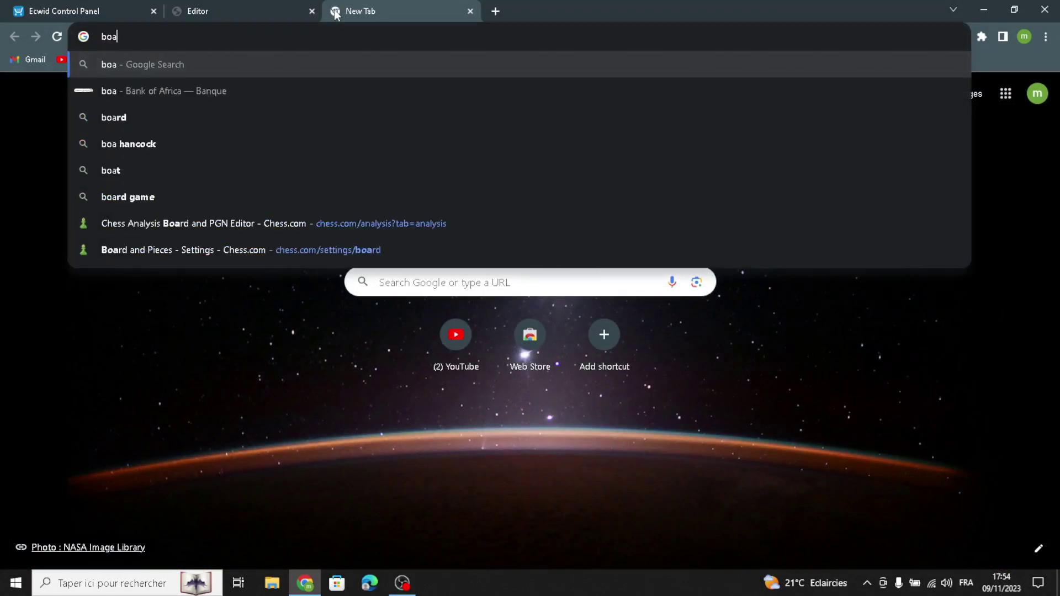
pyautogui.write('rd game')
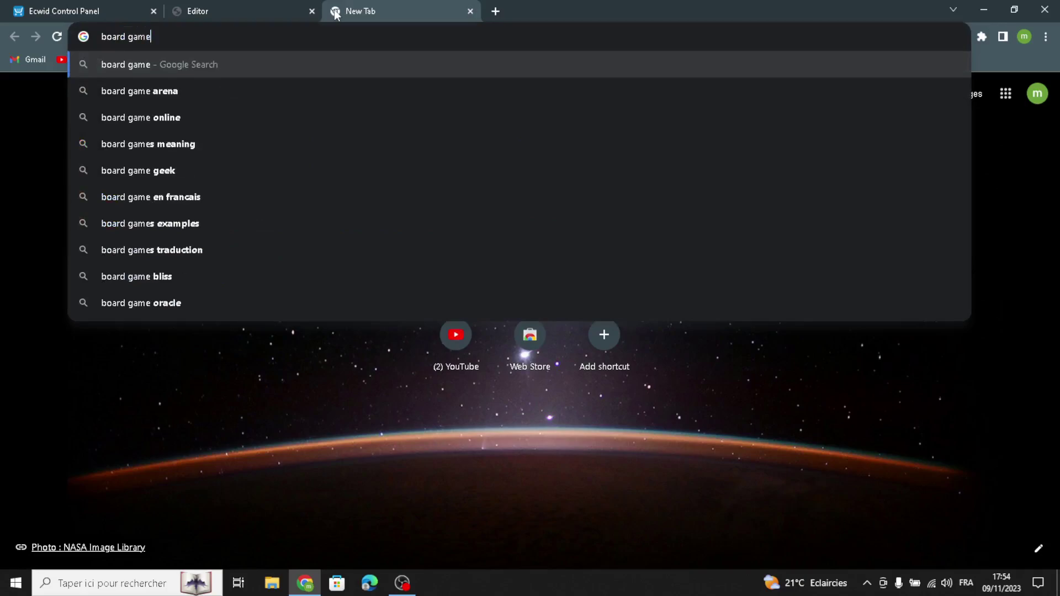
pyautogui.write('s ')
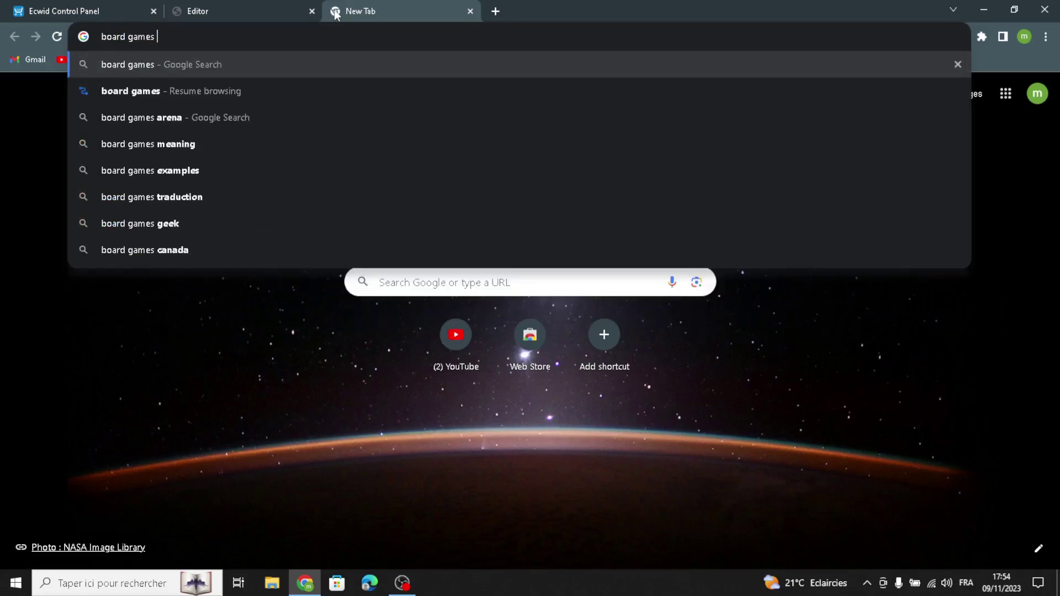
pyautogui.write('and p')
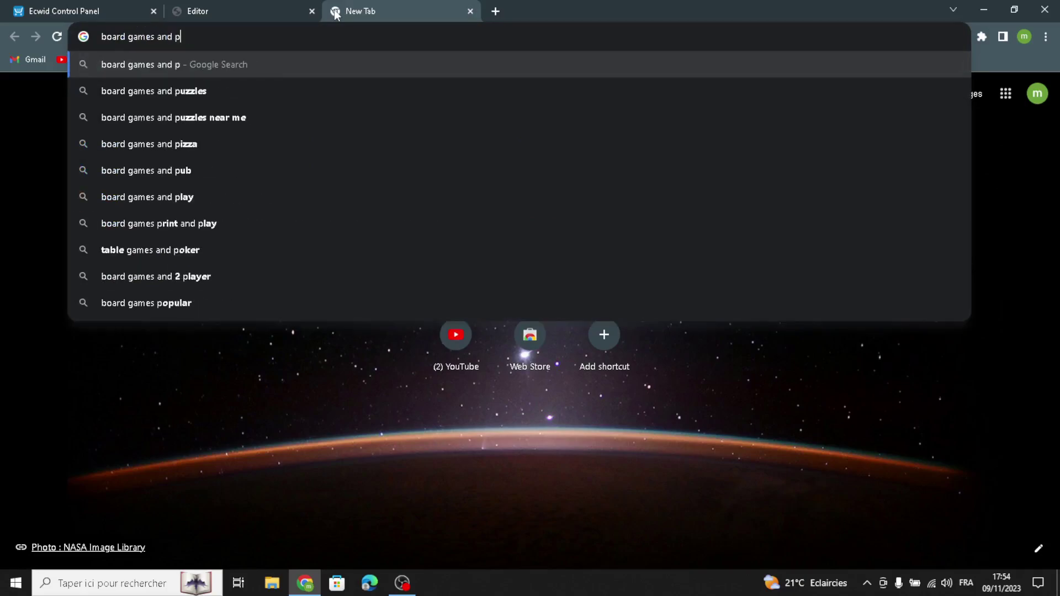
pyautogui.write('uzzeles')
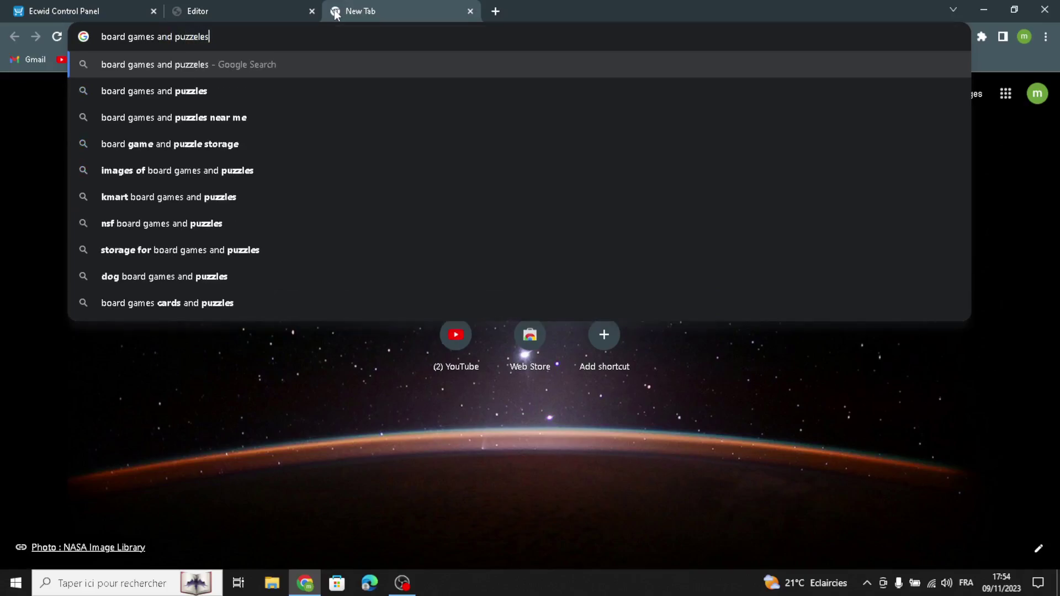
pyautogui.press('Return')
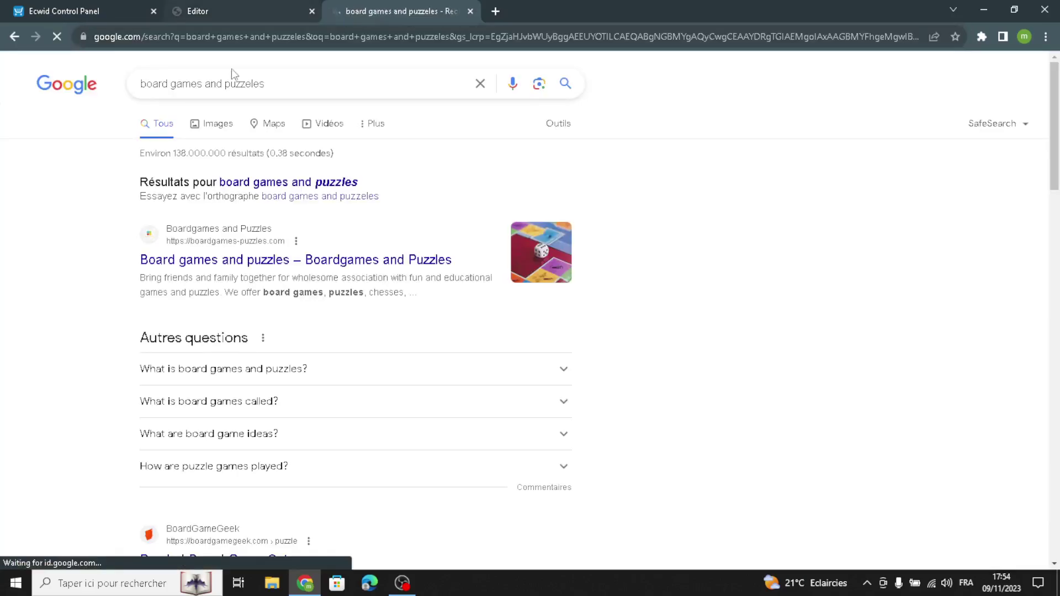
pyautogui.click(349, 184)
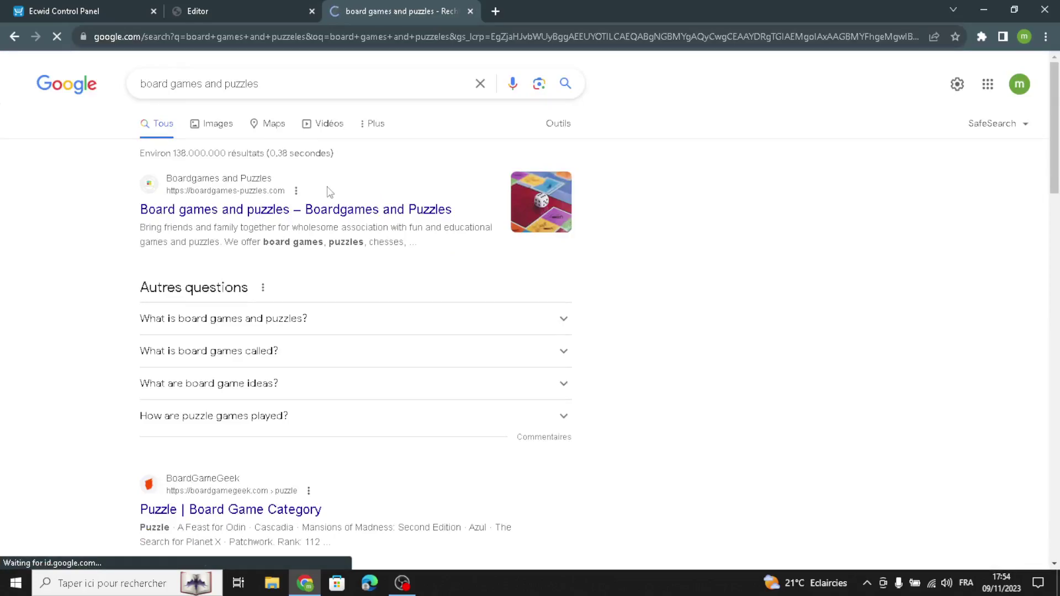
pyautogui.click(222, 126)
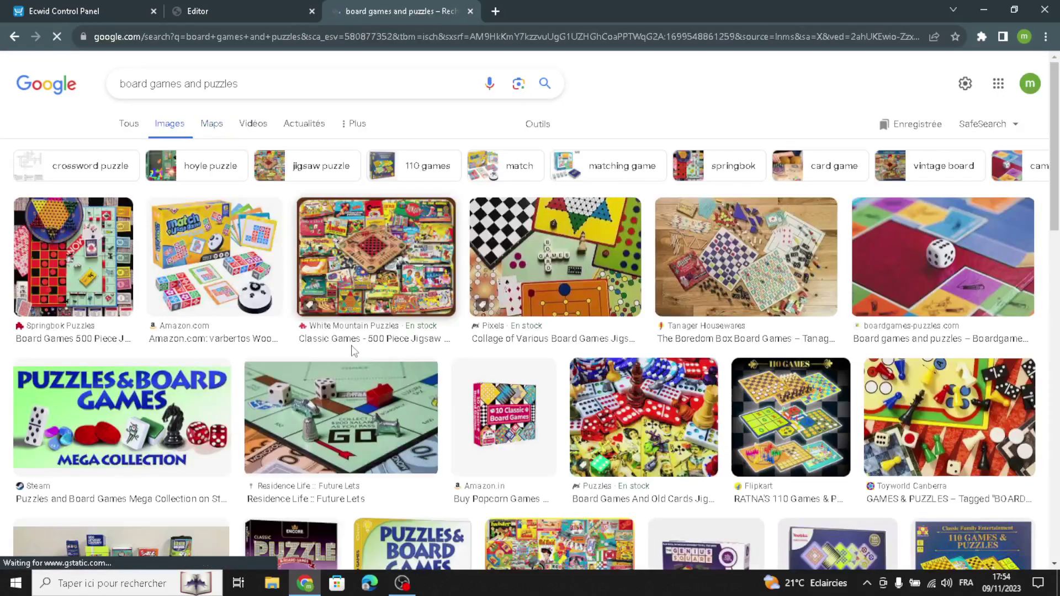
pyautogui.scroll(-8, 586, 389)
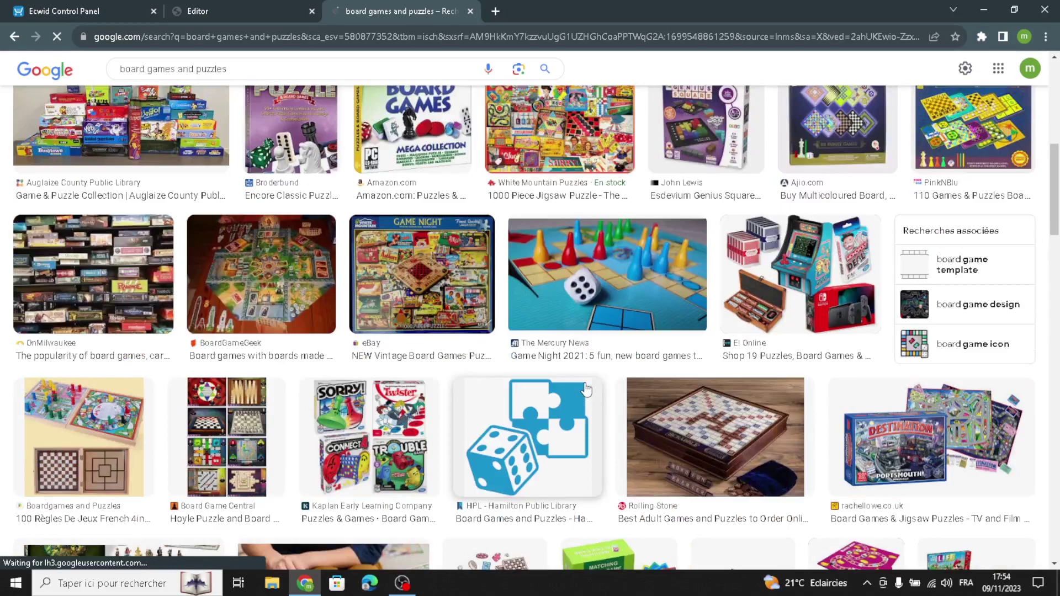
pyautogui.scroll(-4, 587, 389)
# Save the Scrabble board image to Downloads
pyautogui.click(690, 219)
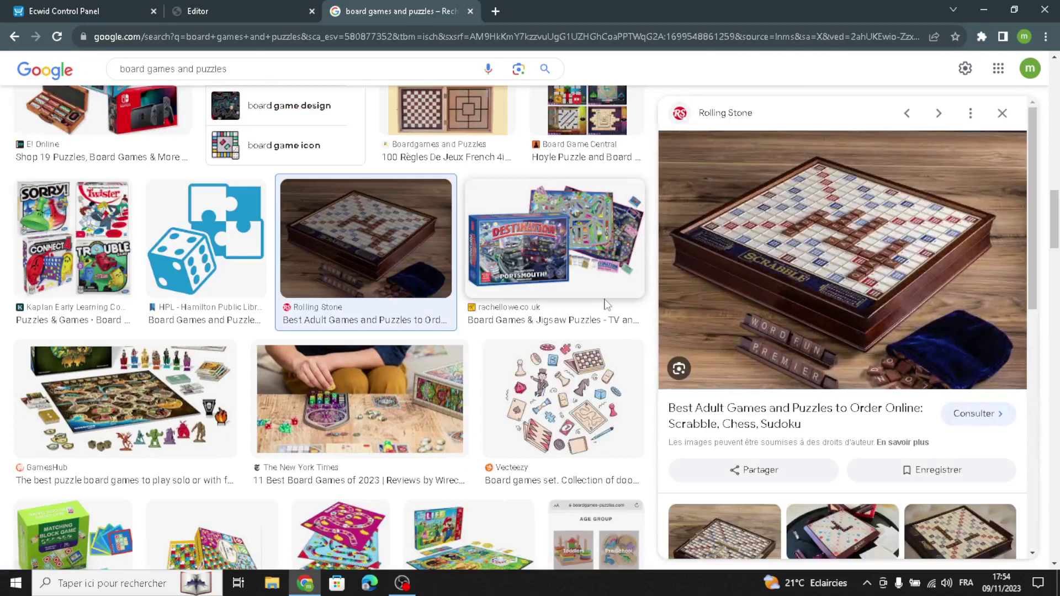
pyautogui.rightClick(897, 269)
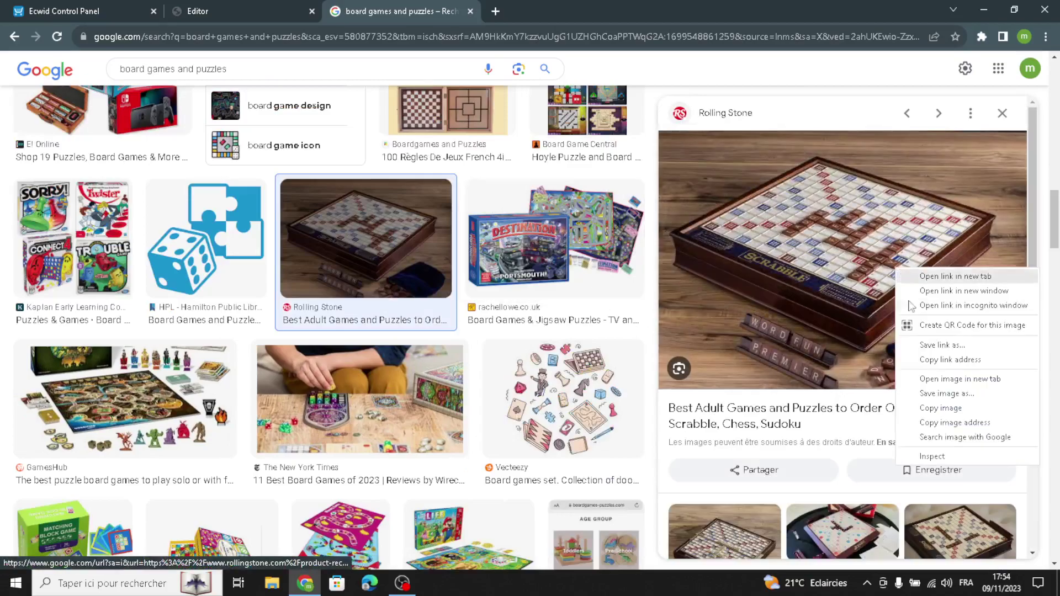
pyautogui.click(931, 407)
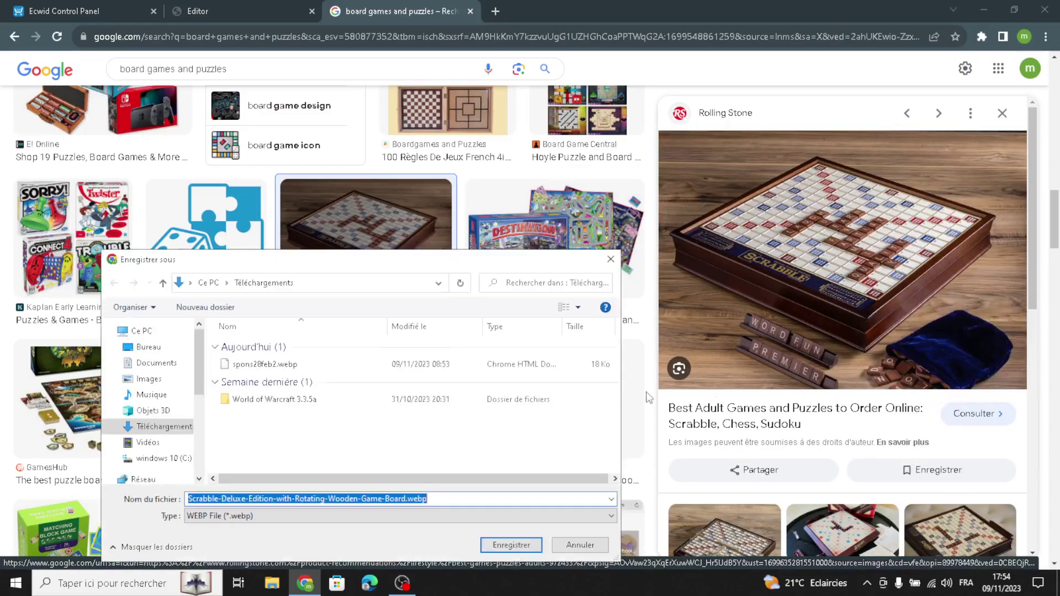
pyautogui.click(518, 547)
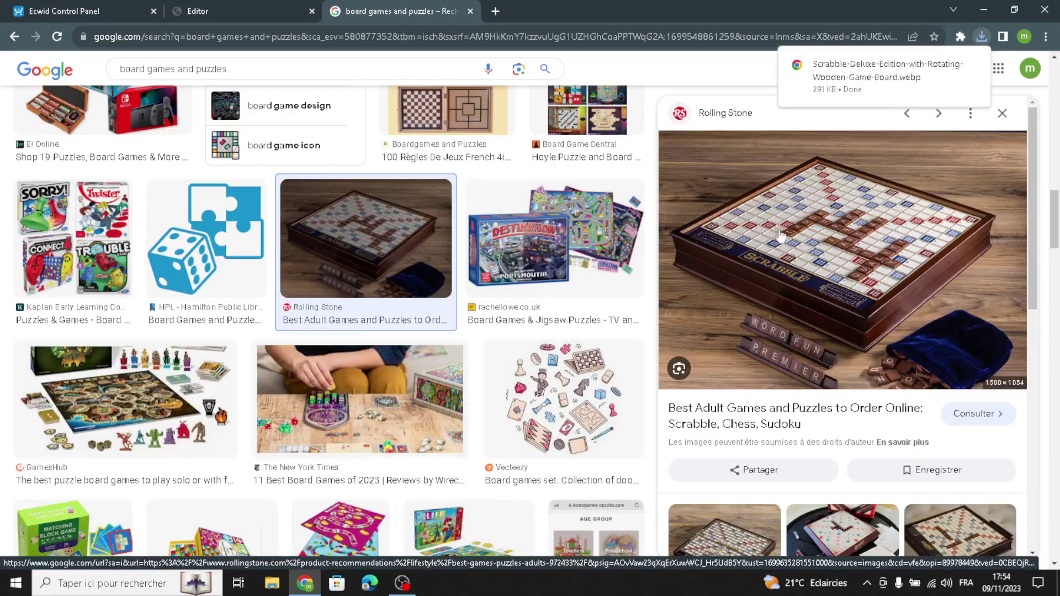
pyautogui.scroll(6, 359, 397)
# Replace the cover image with the downloaded Scrabble board file from Téléchargements
pyautogui.click(257, 8)
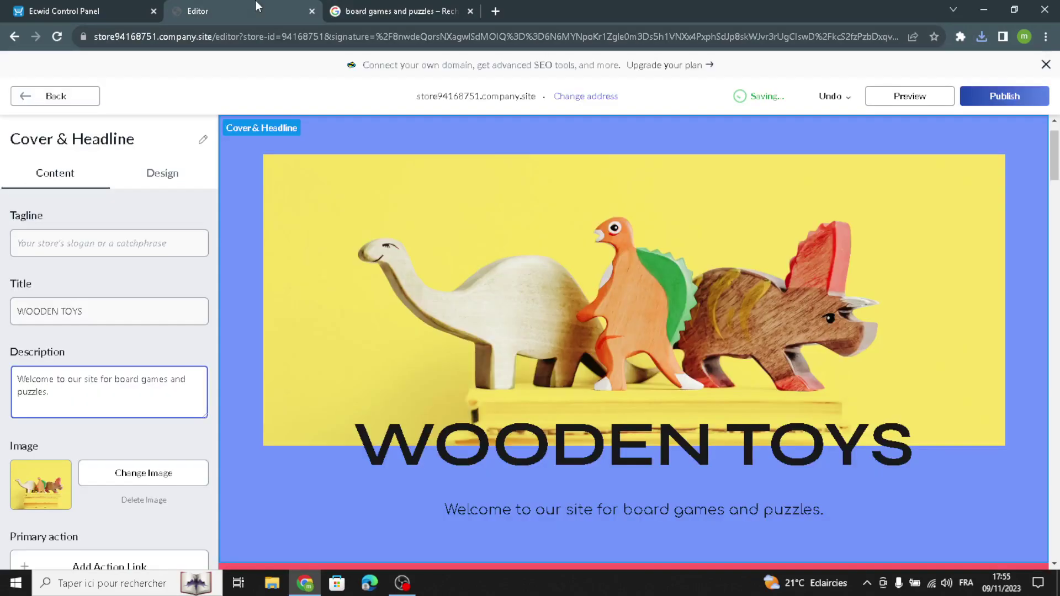
pyautogui.click(145, 474)
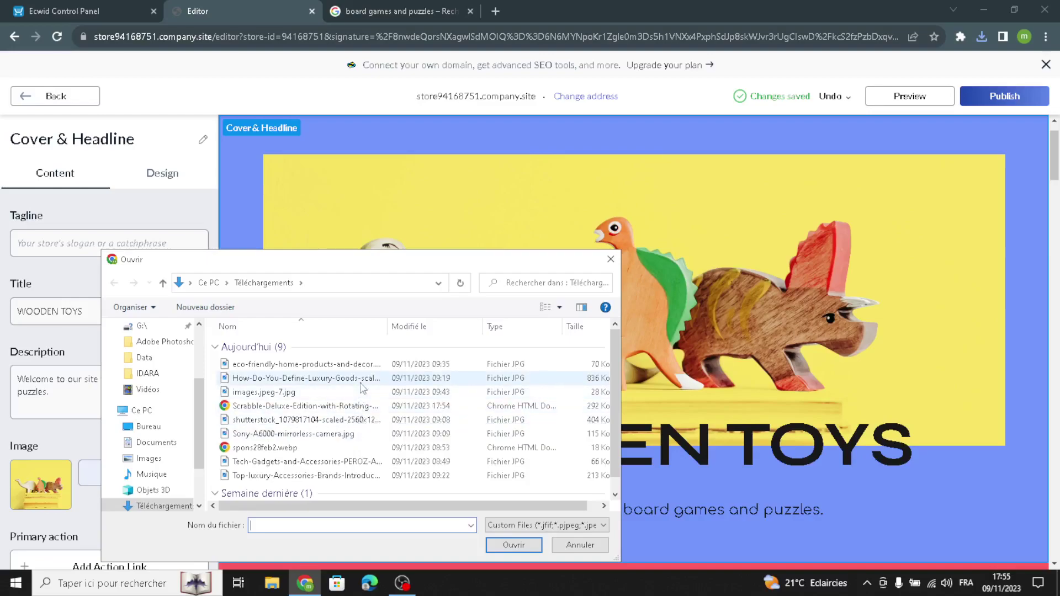
pyautogui.doubleClick(364, 405)
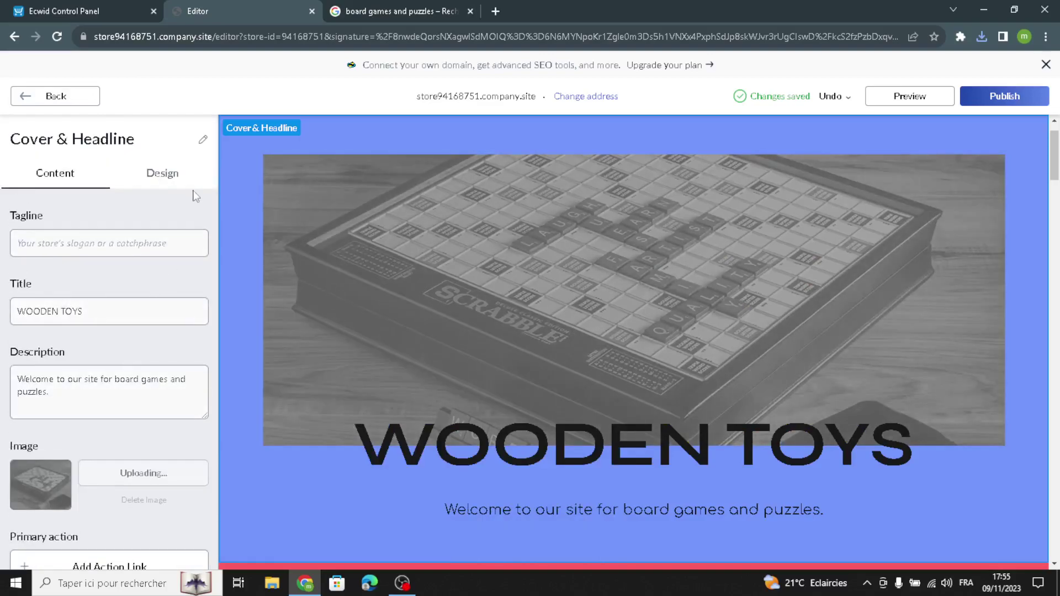
pyautogui.click(161, 173)
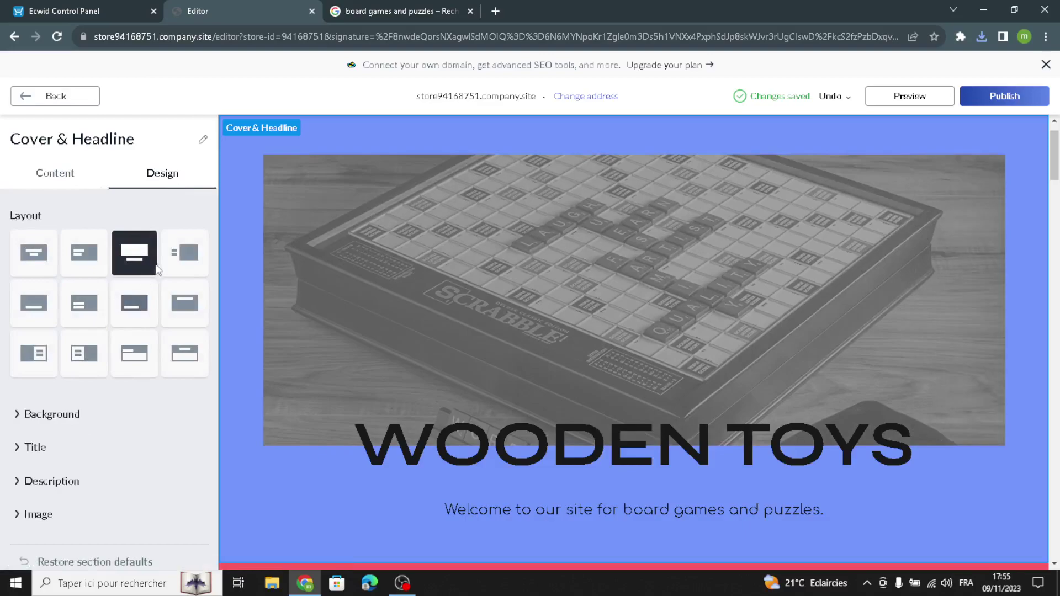
# Keep the image-above-title cover layout and set the cover background to grey-blue #9AAAB8
pyautogui.click(191, 264)
pyautogui.click(185, 303)
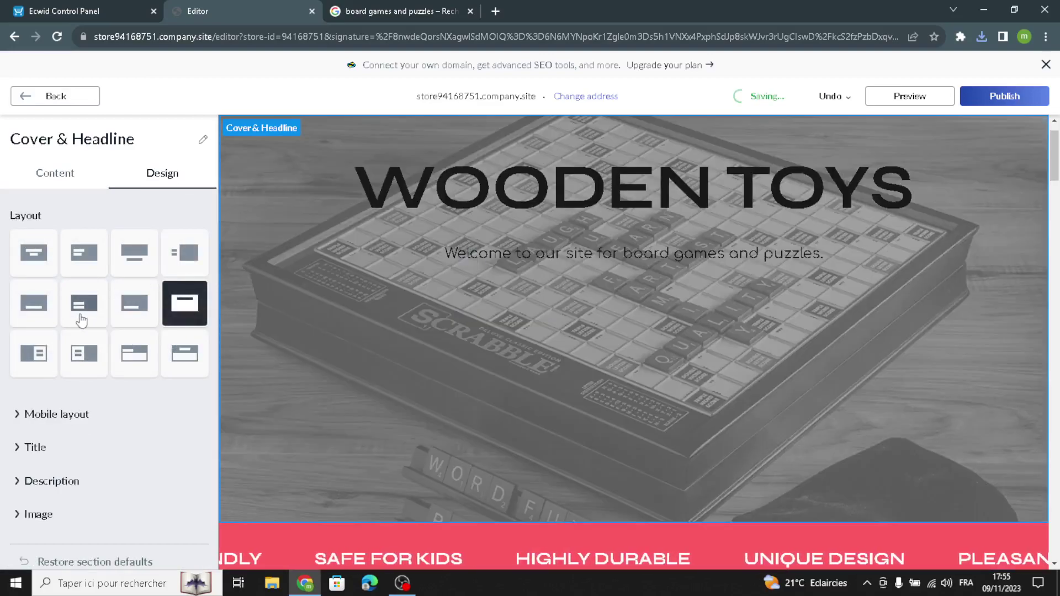
pyautogui.click(132, 259)
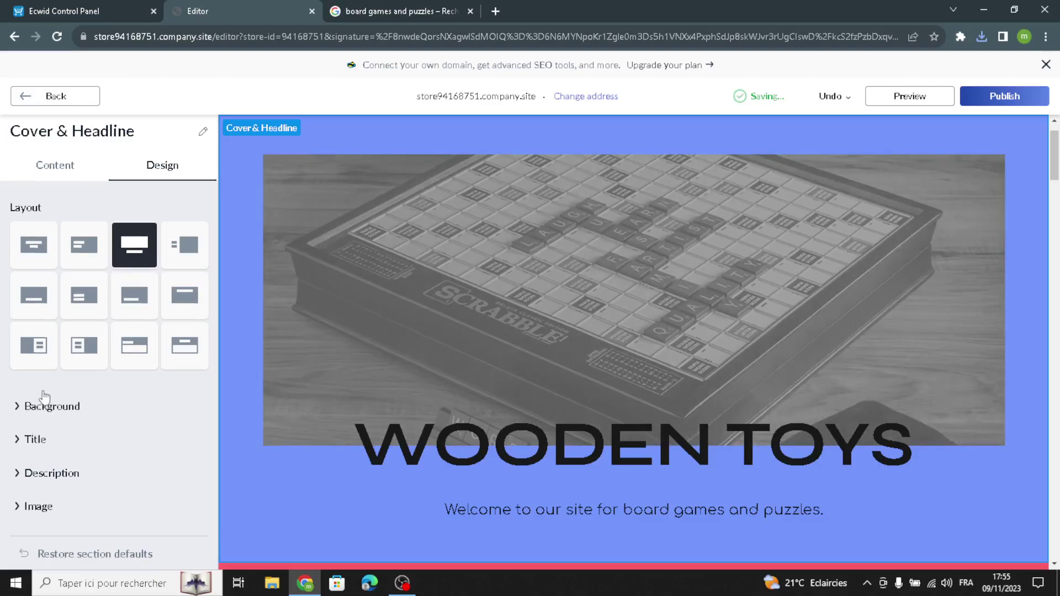
pyautogui.click(36, 411)
pyautogui.click(28, 532)
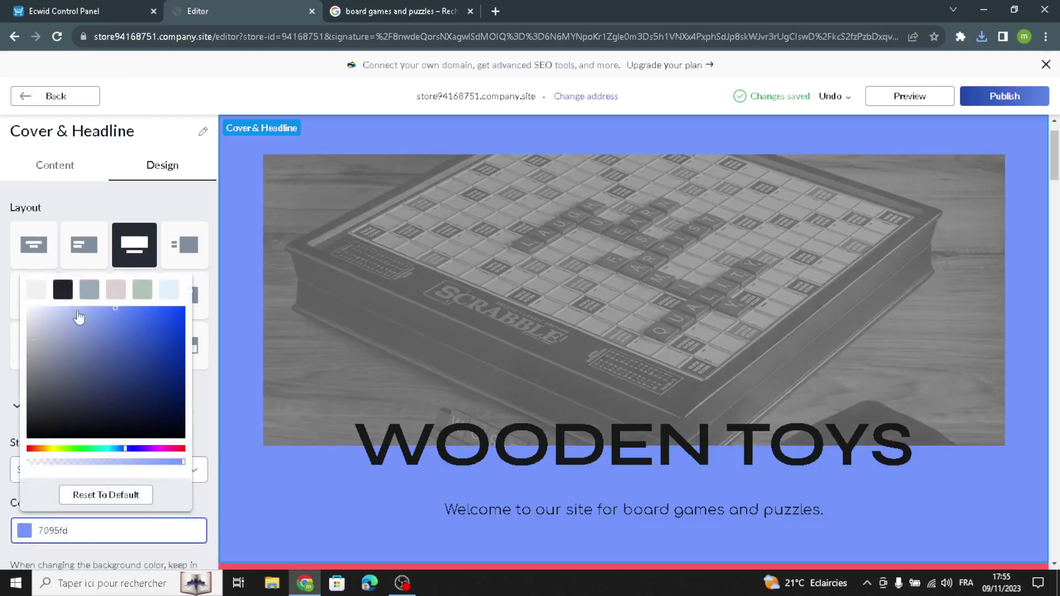
pyautogui.click(109, 494)
pyautogui.click(47, 515)
# Set the cover description text to size 26 in the Alice font
pyautogui.scroll(-4, 49, 508)
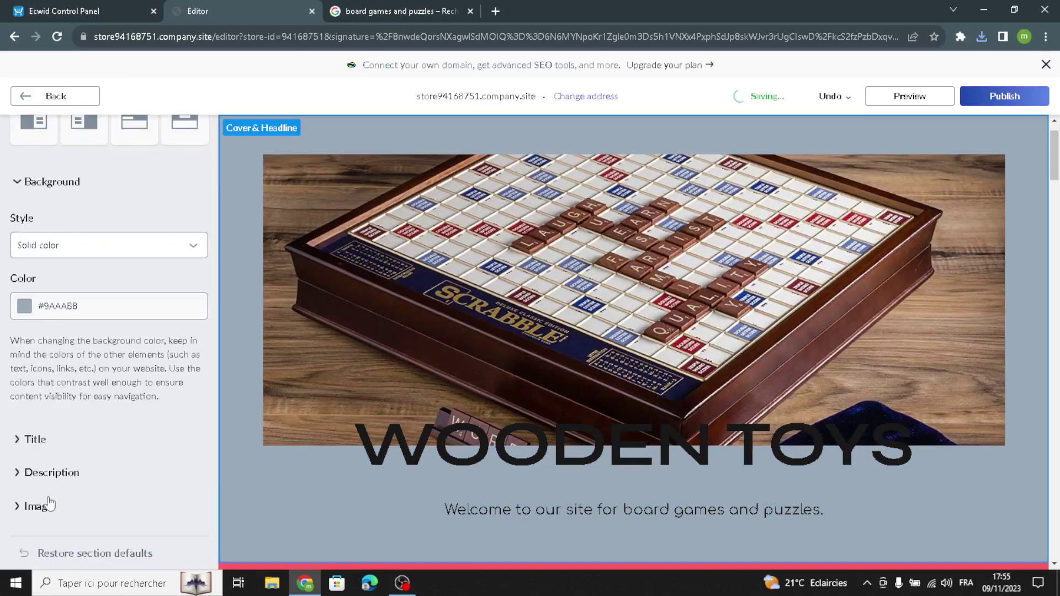
pyautogui.click(40, 470)
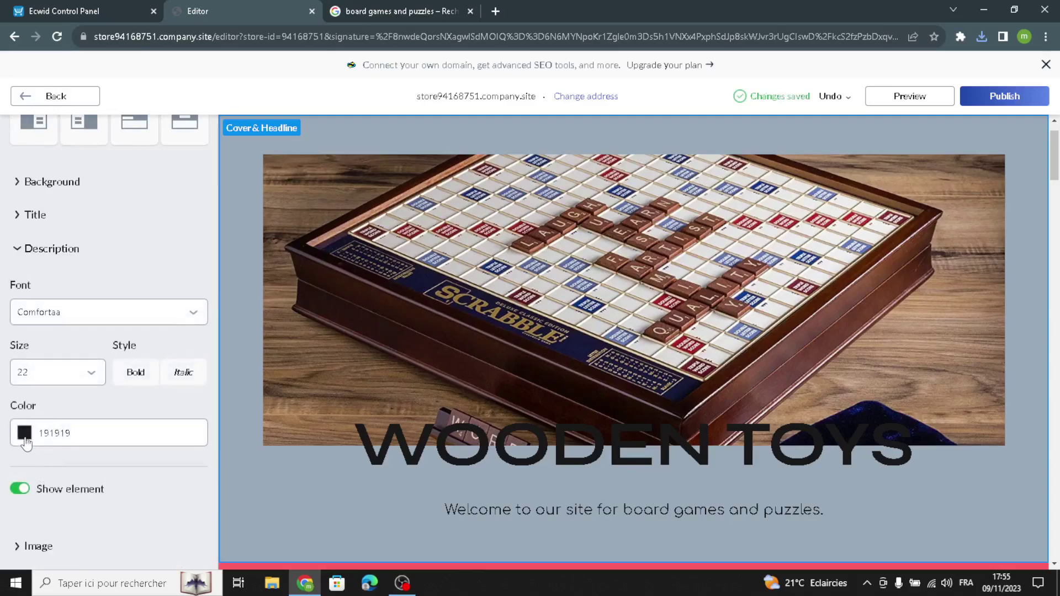
pyautogui.click(55, 378)
pyautogui.click(60, 221)
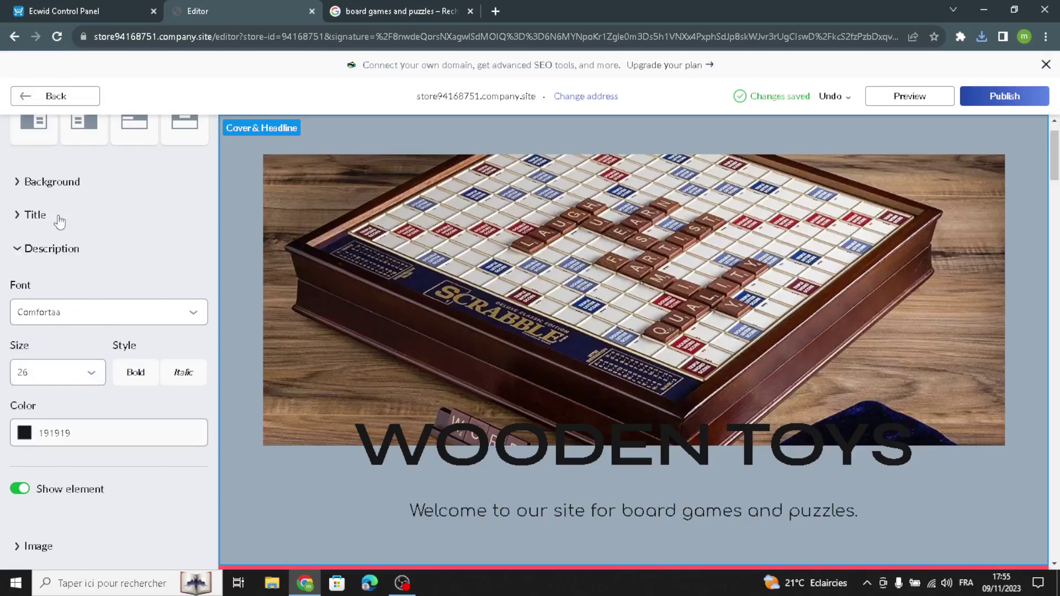
pyautogui.click(80, 315)
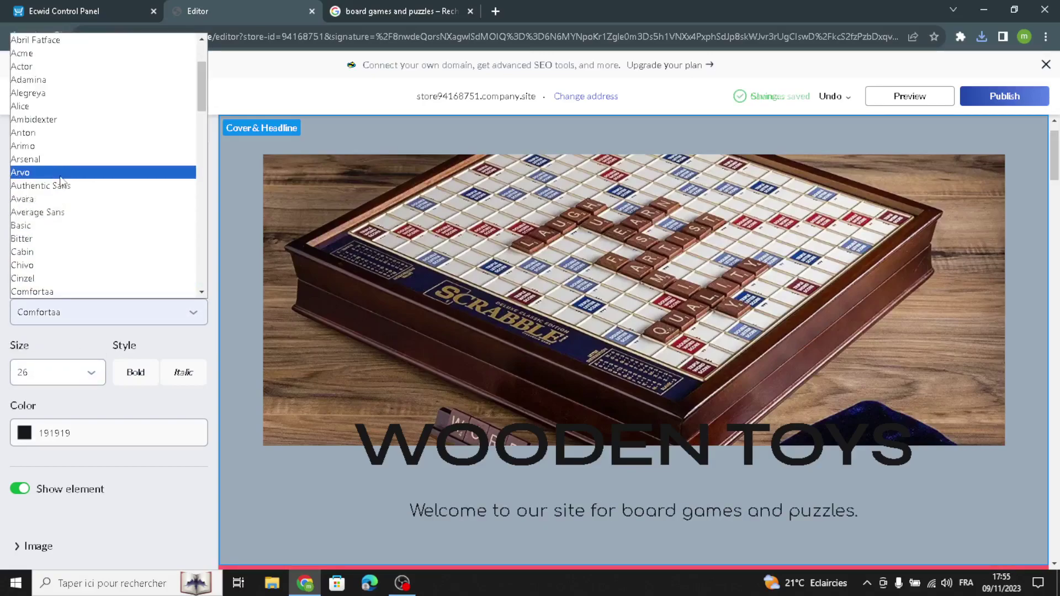
pyautogui.click(90, 106)
# Add a new review to the Our Benefits section
pyautogui.click(84, 98)
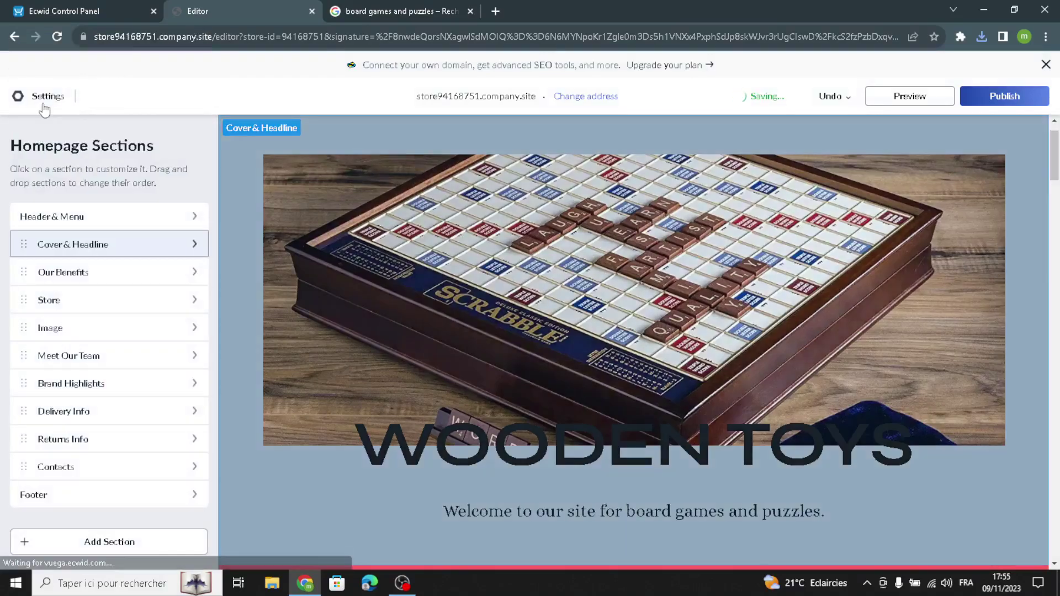
pyautogui.click(81, 284)
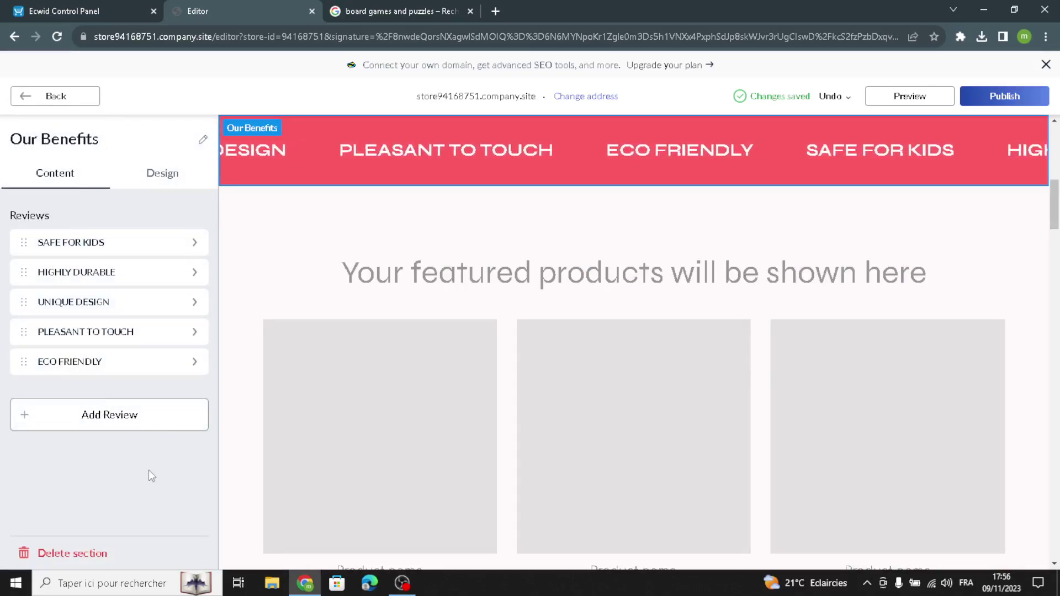
pyautogui.click(138, 422)
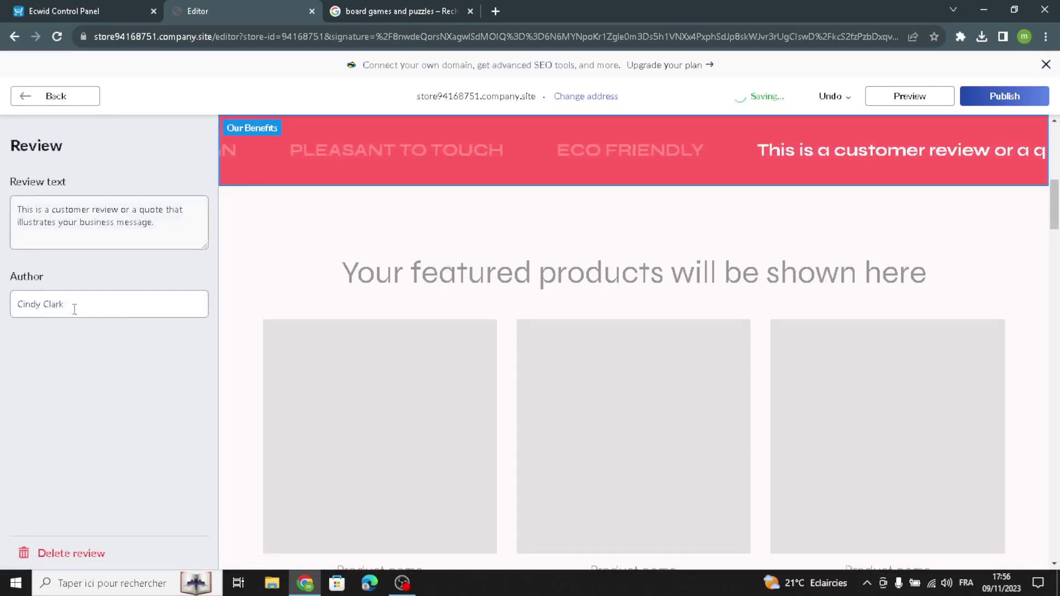
pyautogui.click(54, 96)
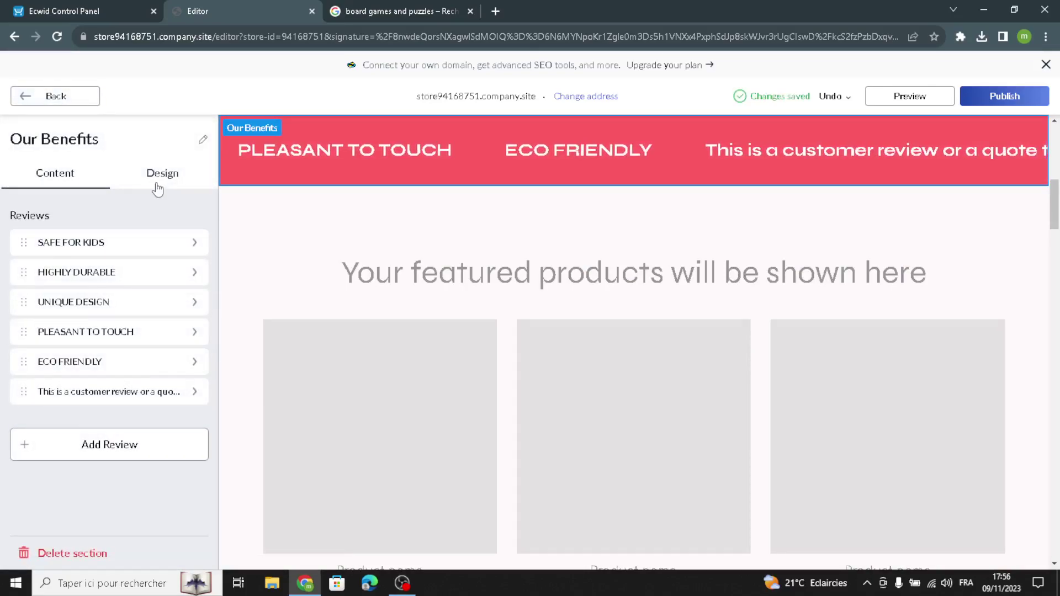
# Keep the Our Benefits slider layout and set its background to grey-blue #9AAAB8
pyautogui.click(157, 183)
pyautogui.click(108, 267)
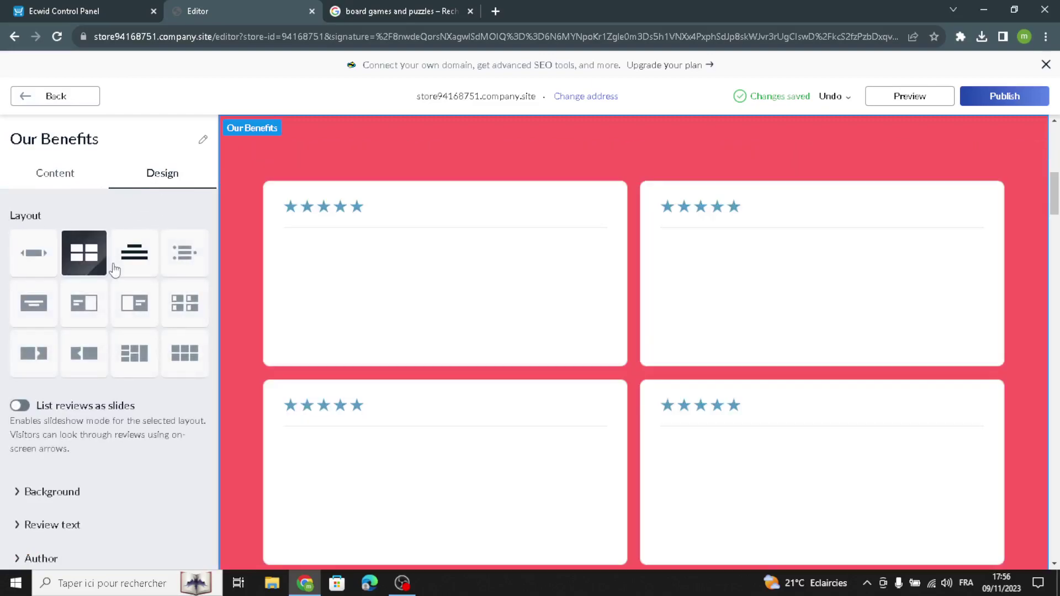
pyautogui.click(19, 257)
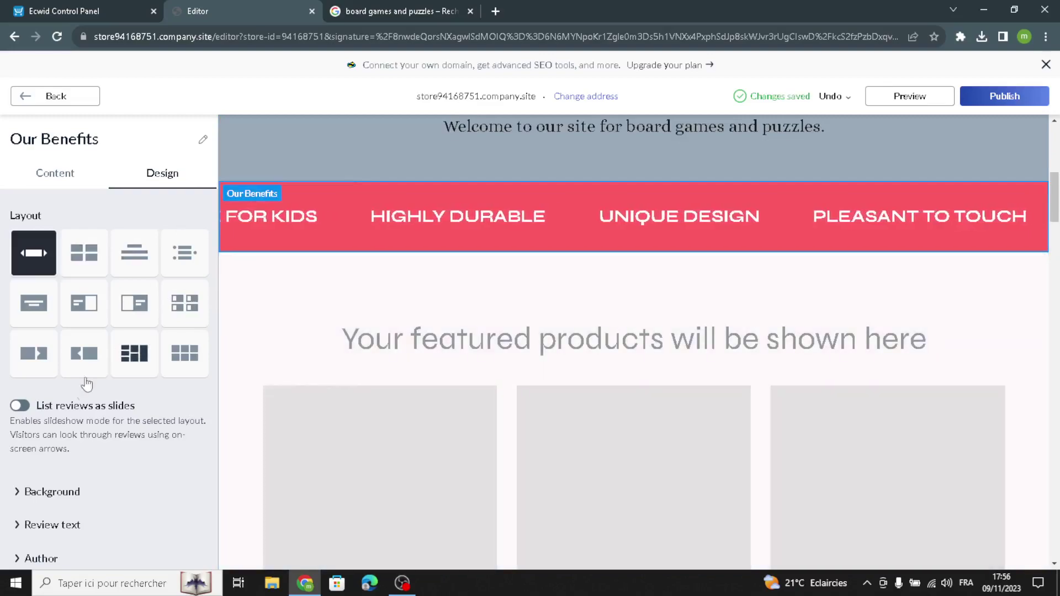
pyautogui.scroll(-1, 44, 494)
pyautogui.click(47, 436)
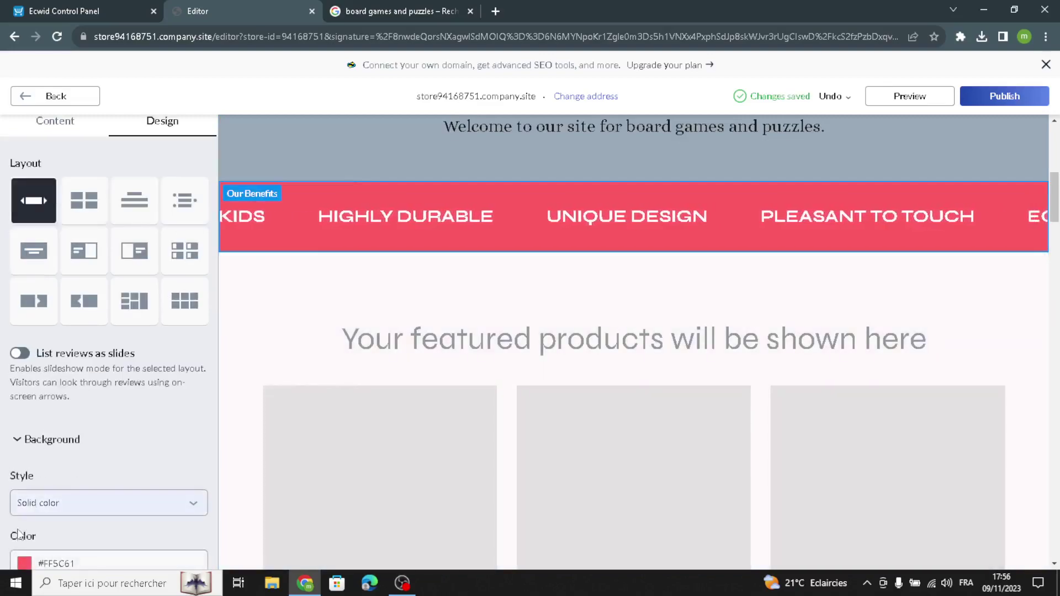
pyautogui.click(83, 563)
pyautogui.click(89, 315)
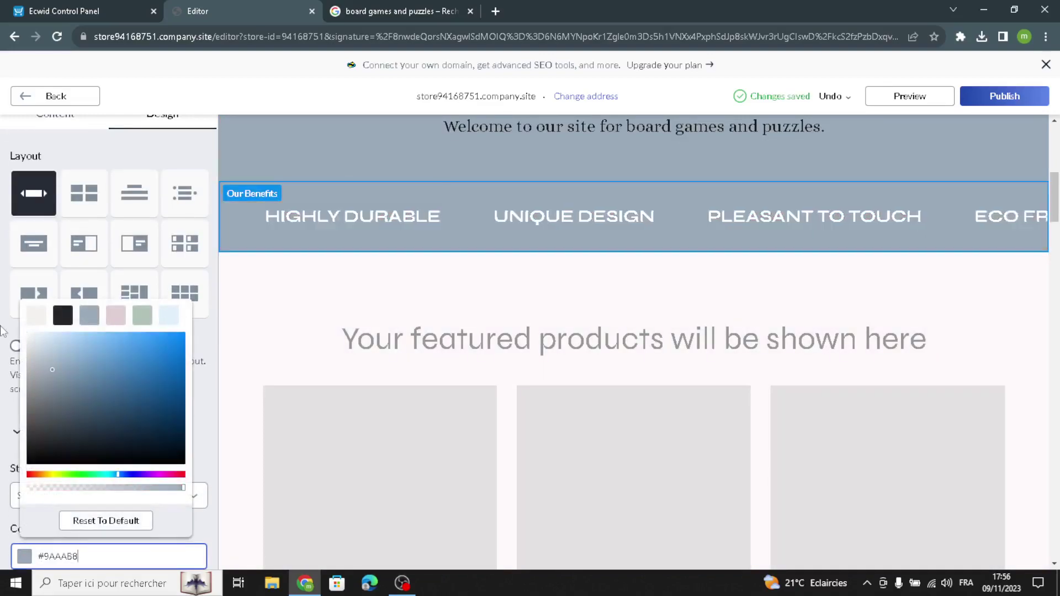
# Return to the homepage sections and open the Store section settings
pyautogui.scroll(1, 92, 323)
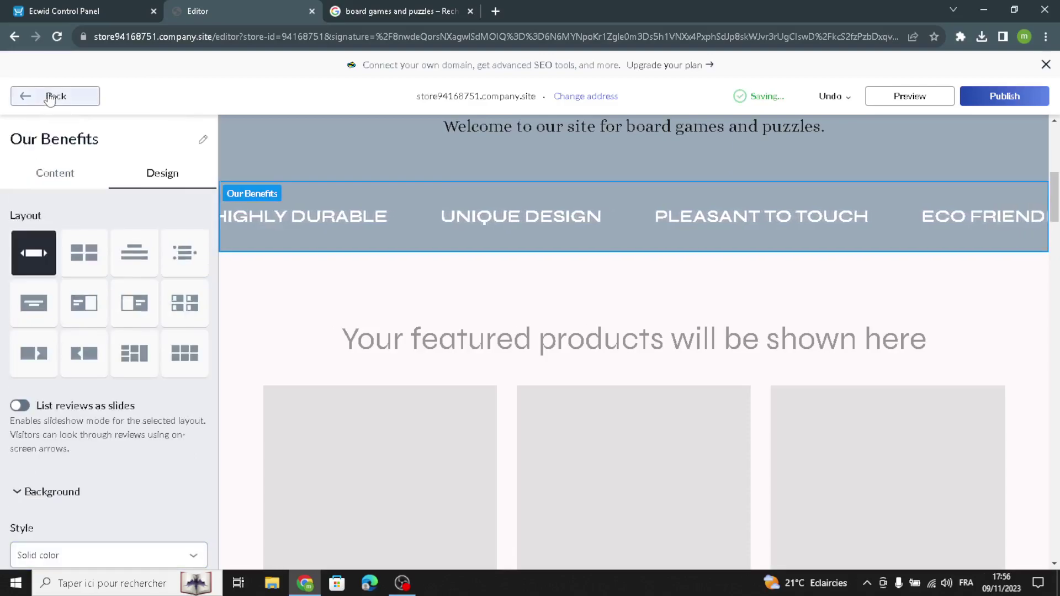
pyautogui.click(52, 96)
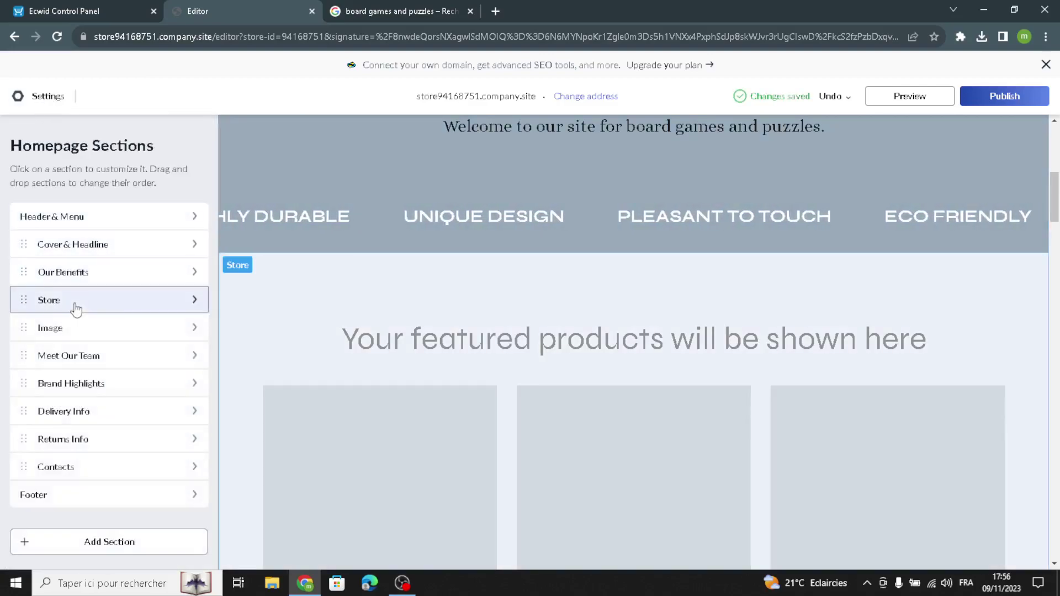
pyautogui.click(76, 301)
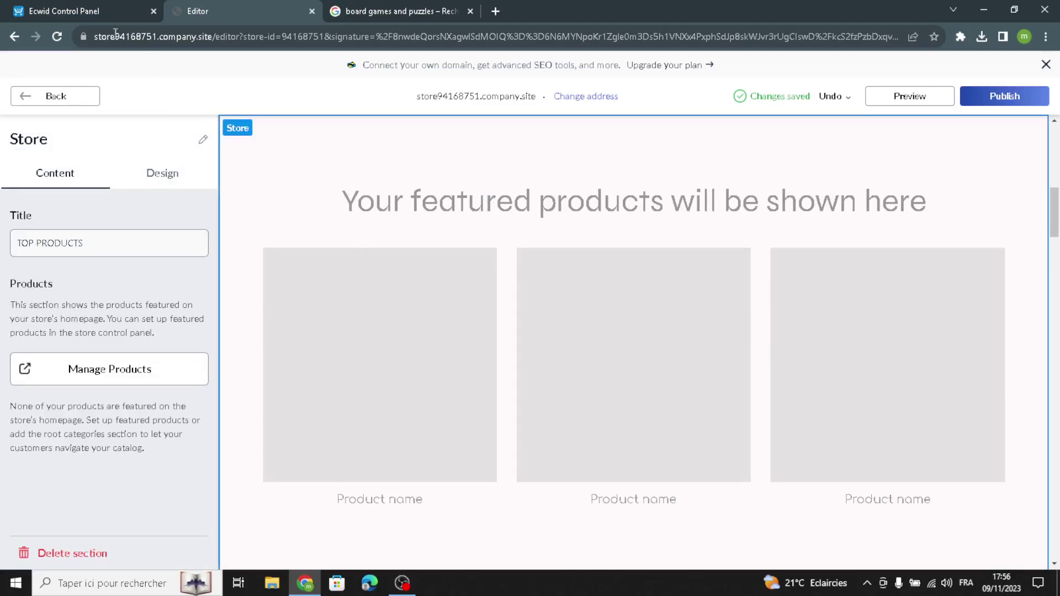
pyautogui.click(49, 6)
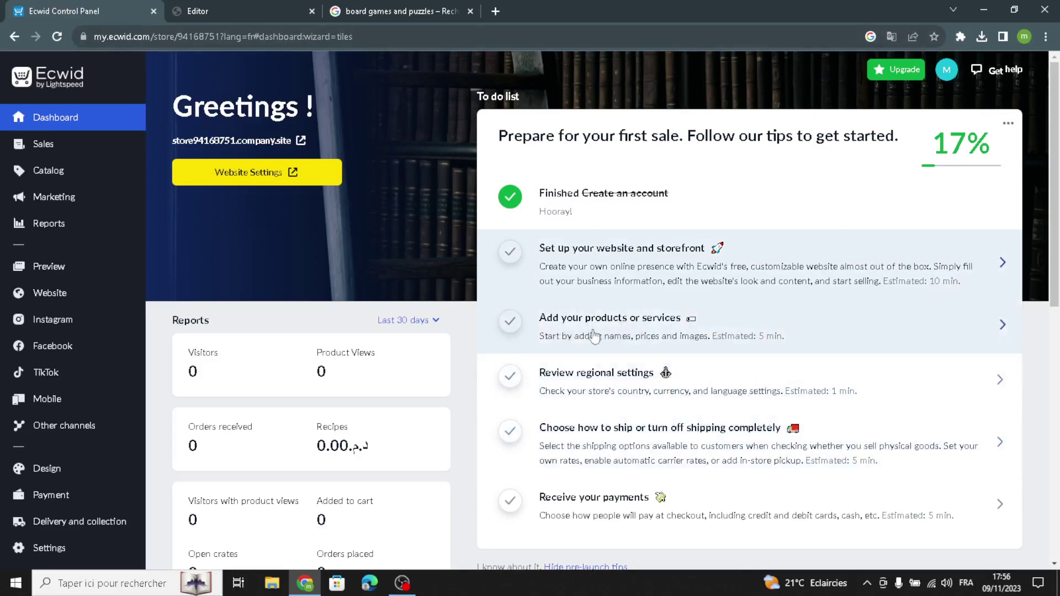
pyautogui.click(595, 332)
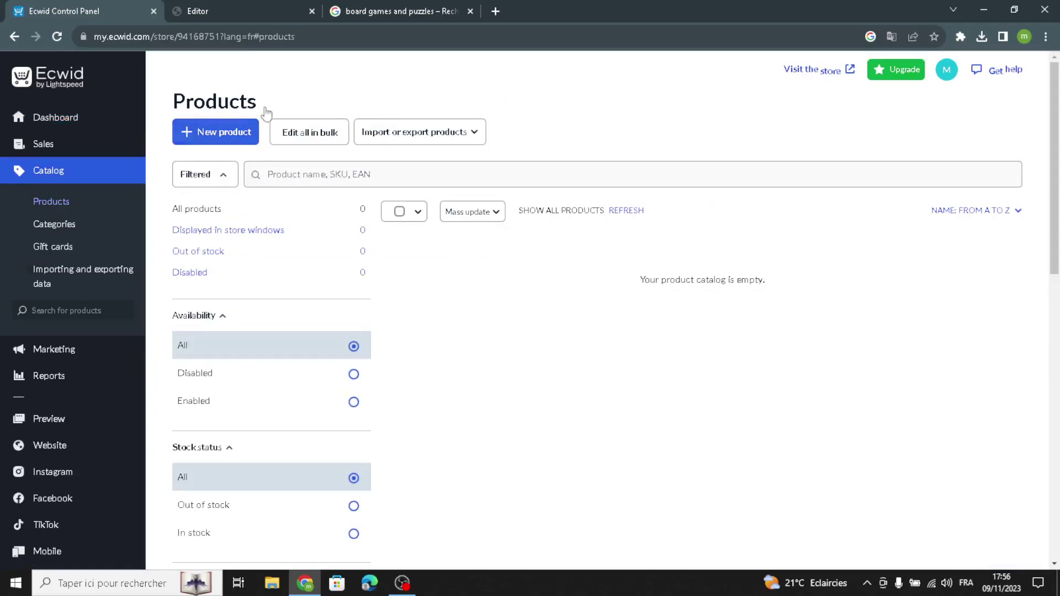
pyautogui.click(221, 134)
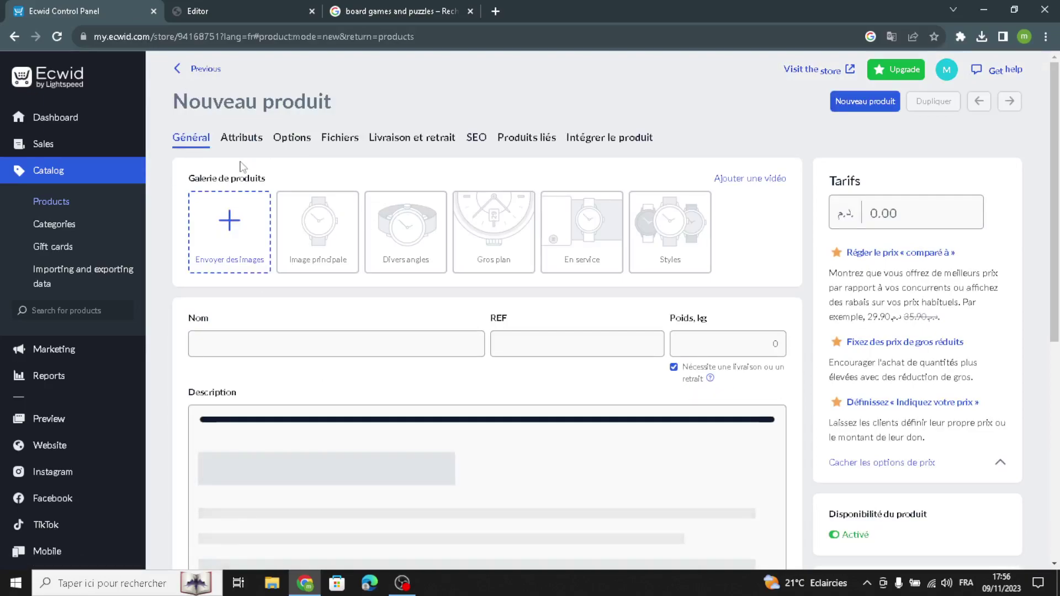
pyautogui.click(310, 349)
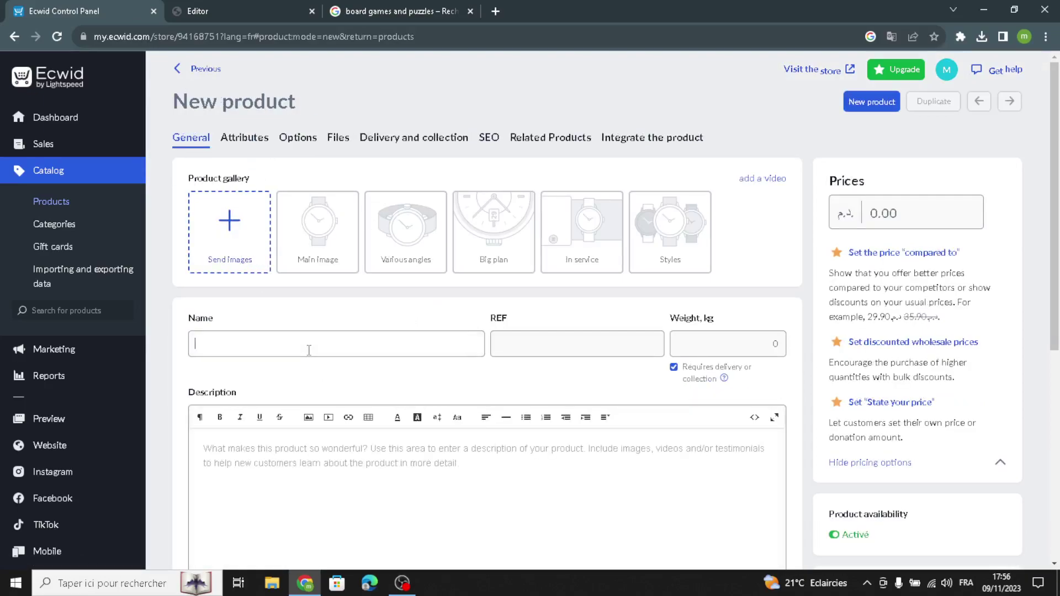
pyautogui.click(523, 342)
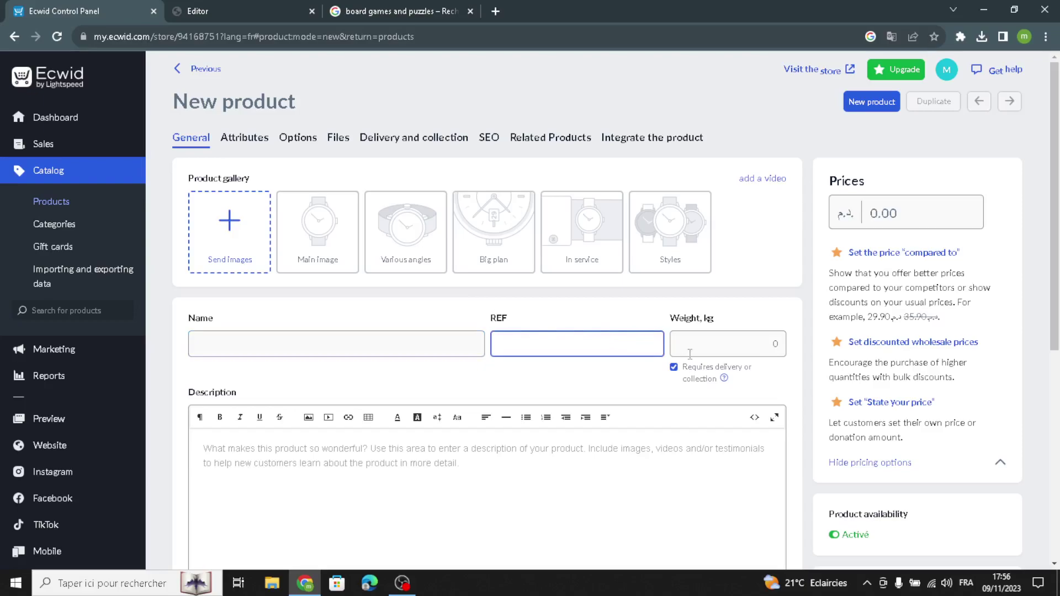
pyautogui.click(744, 303)
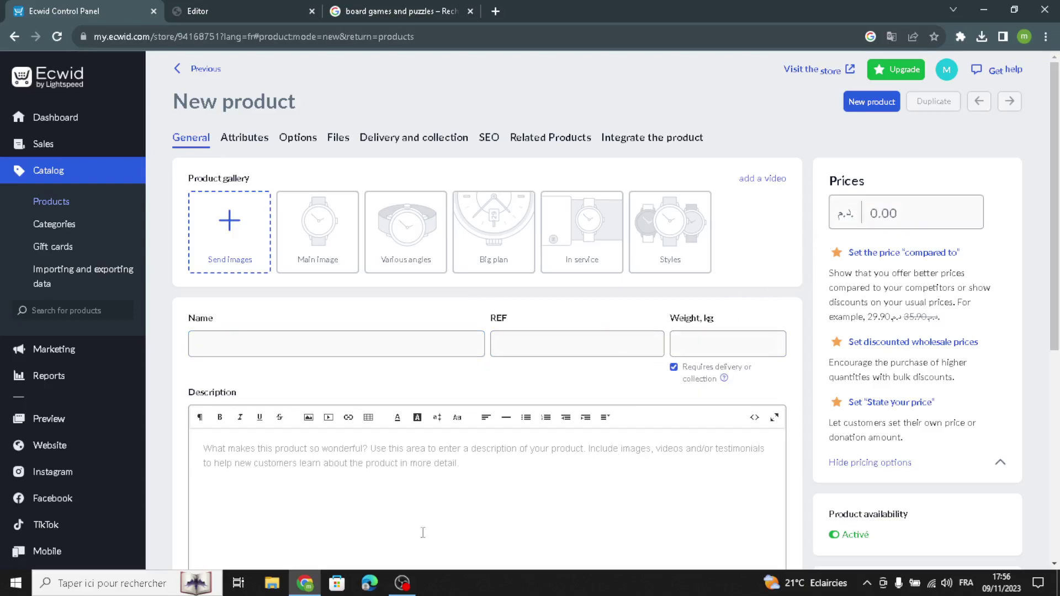
pyautogui.click(288, 476)
pyautogui.scroll(-1, 384, 491)
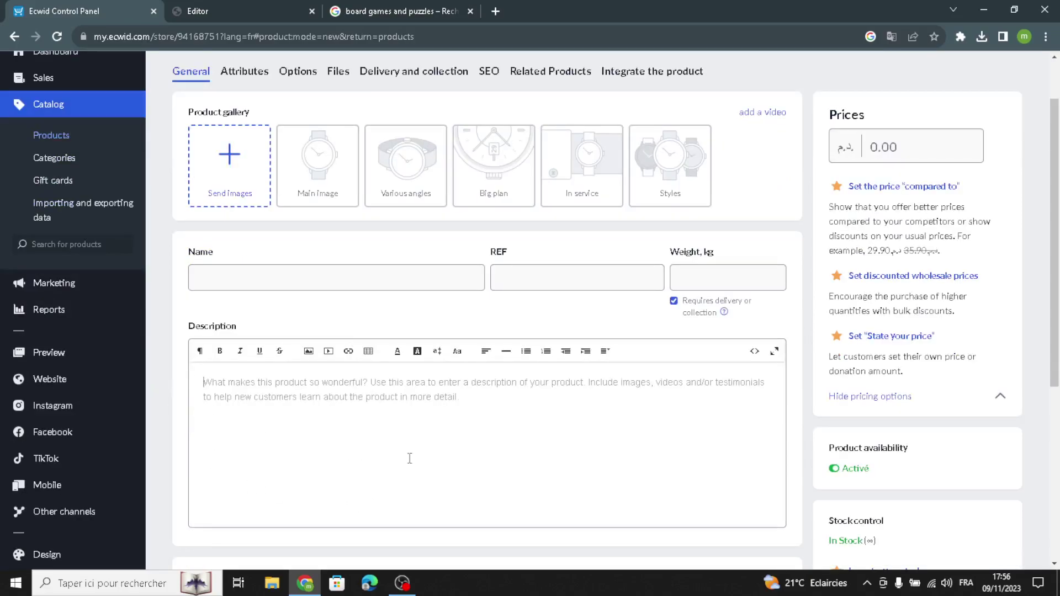
pyautogui.scroll(-1, 490, 461)
pyautogui.scroll(2, 490, 461)
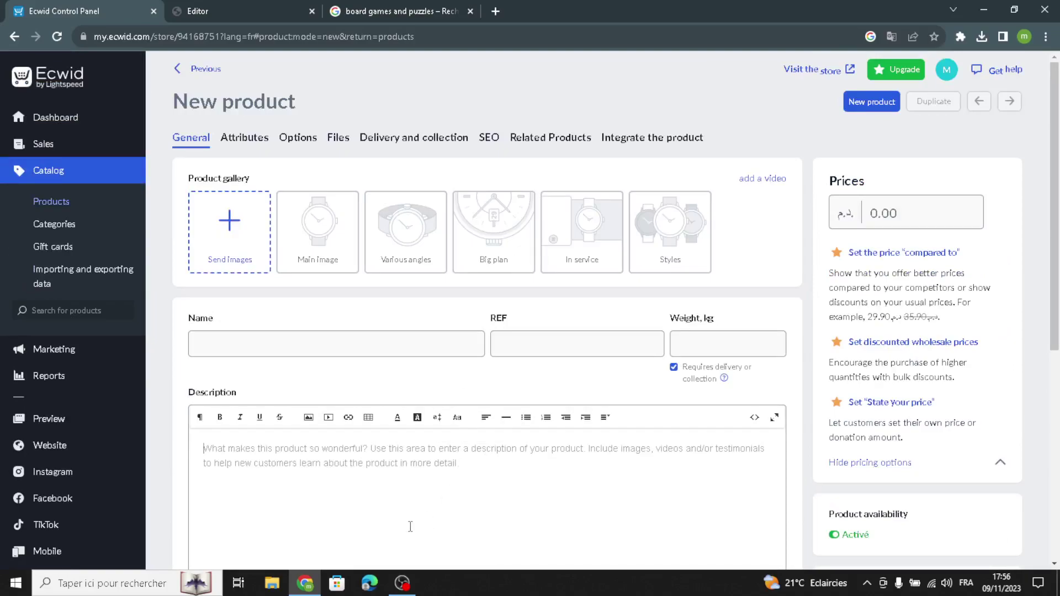
pyautogui.click(214, 17)
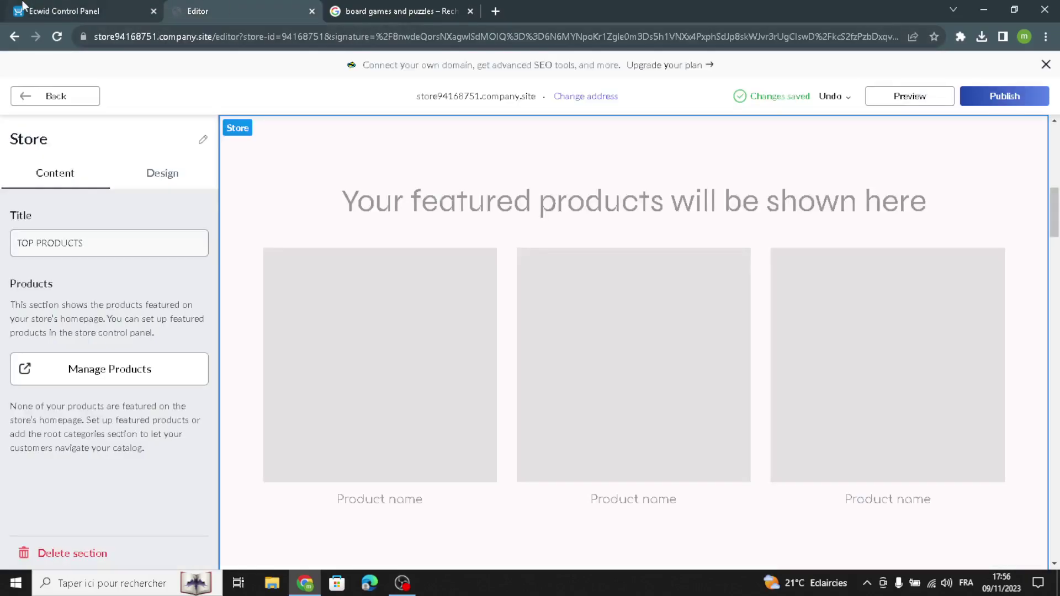
pyautogui.hotkey('ctrl', 'shift', 'Tab')
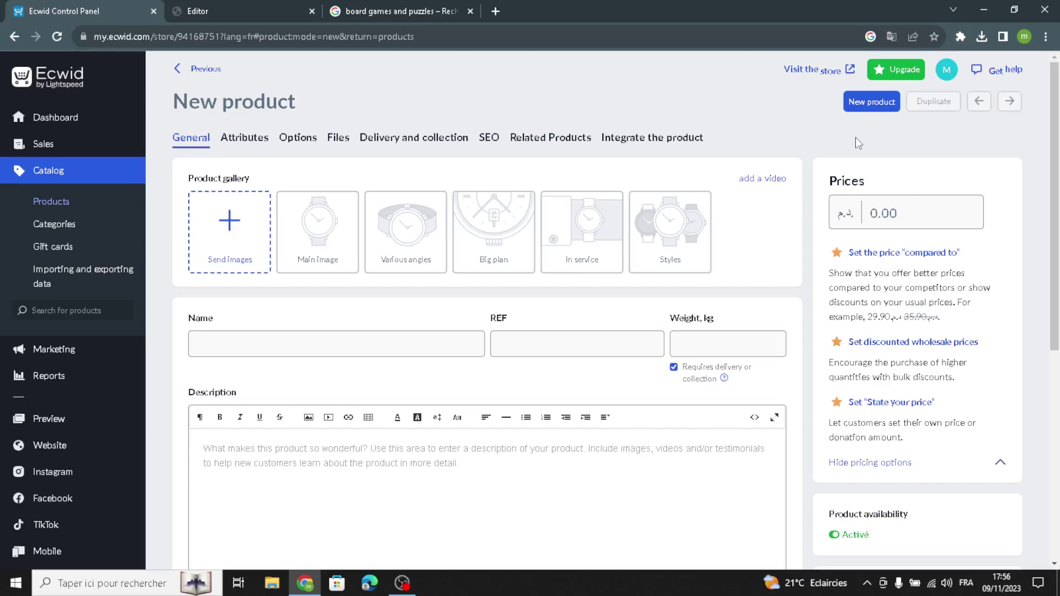
pyautogui.click(282, 4)
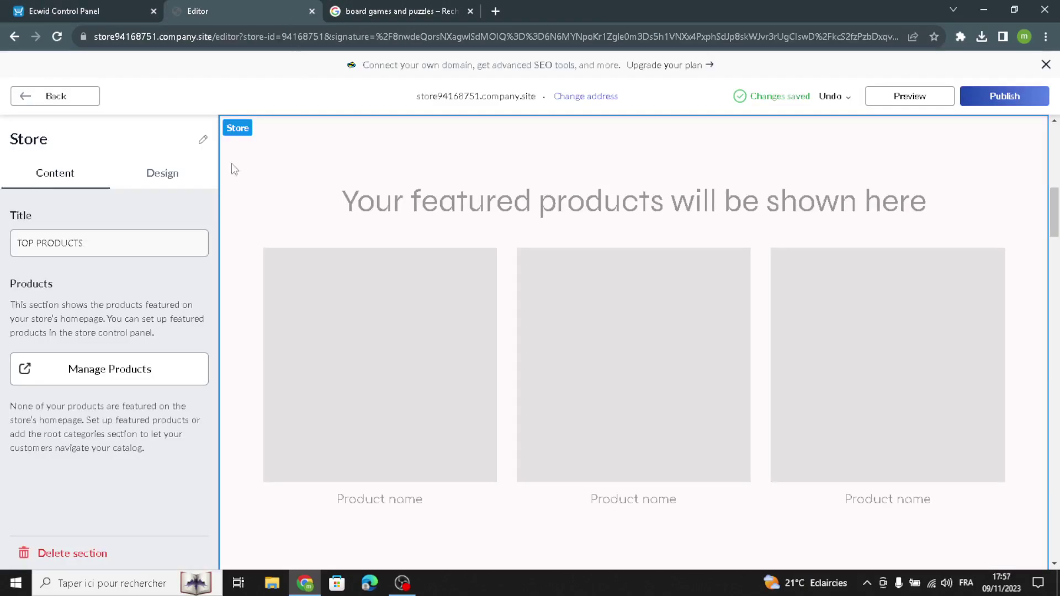
# Review the Store section's background and title design settings
pyautogui.click(183, 185)
pyautogui.click(66, 227)
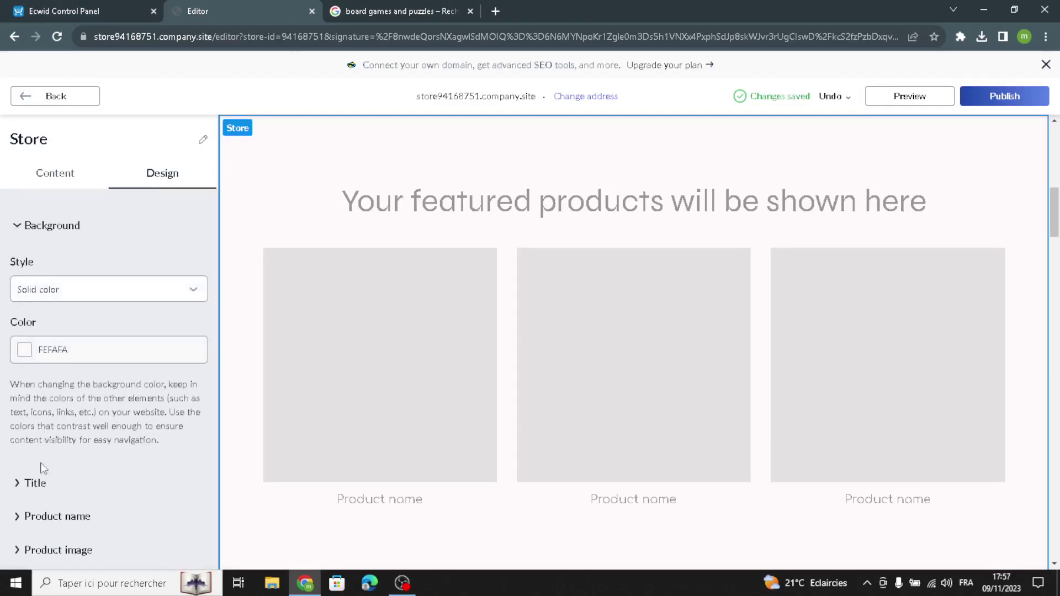
pyautogui.click(31, 485)
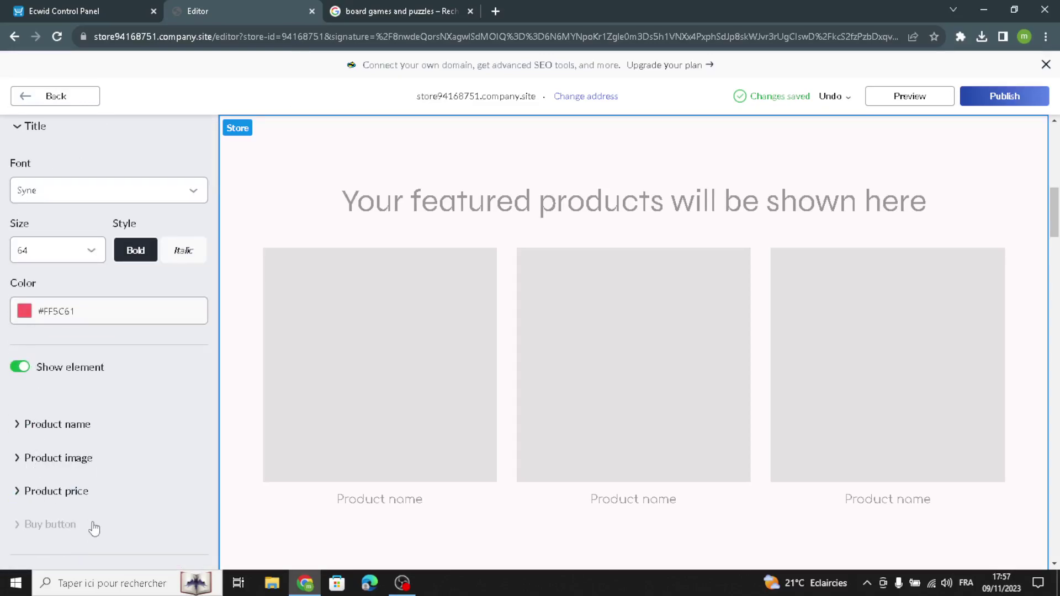
pyautogui.scroll(2, 50, 267)
# Open the Image section with the wooden toy animals photo and check its title and description
pyautogui.click(27, 99)
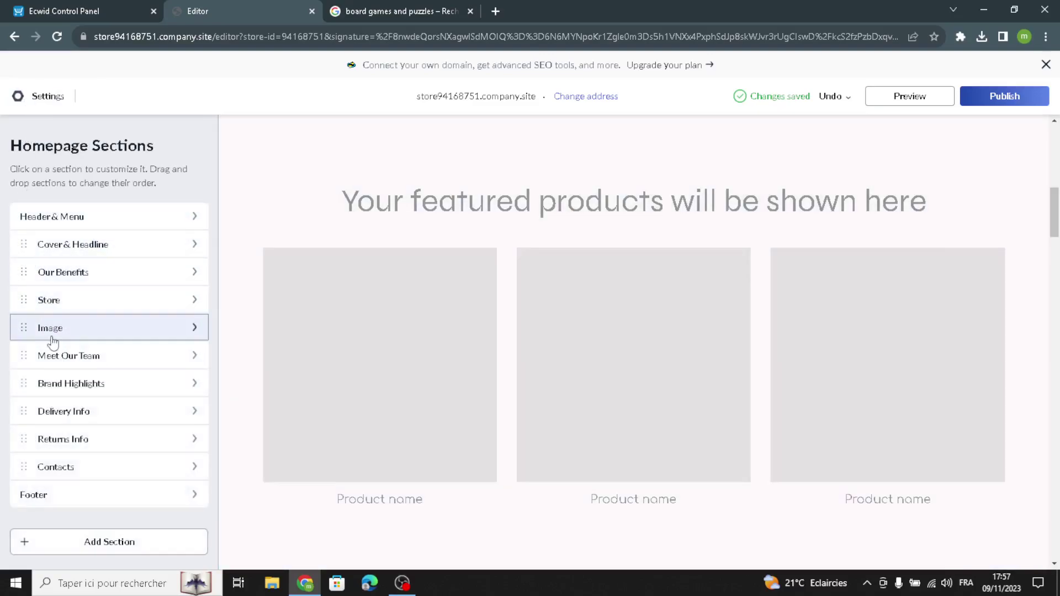
pyautogui.click(53, 332)
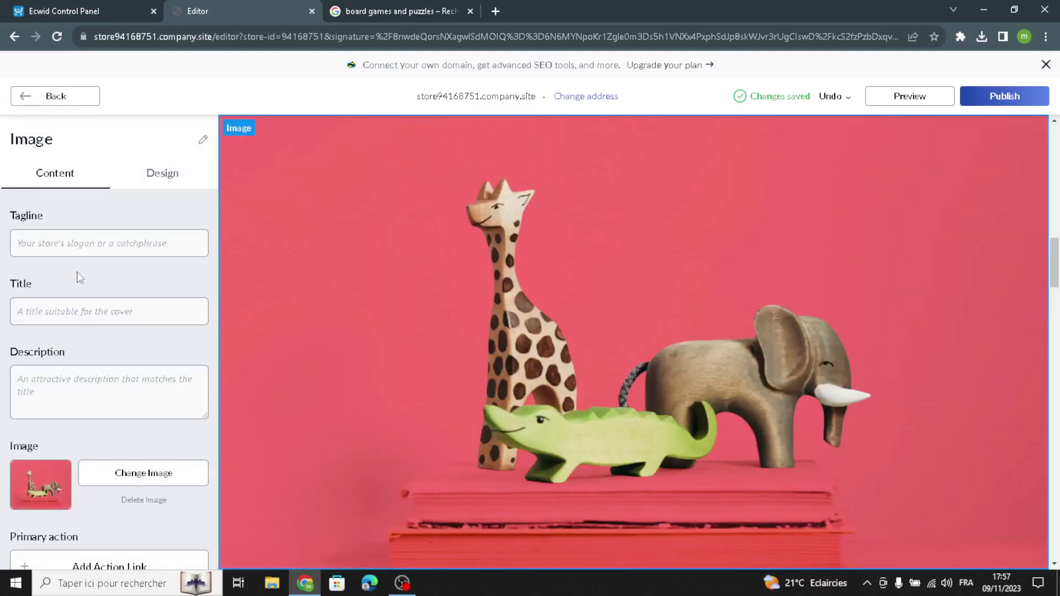
pyautogui.click(101, 312)
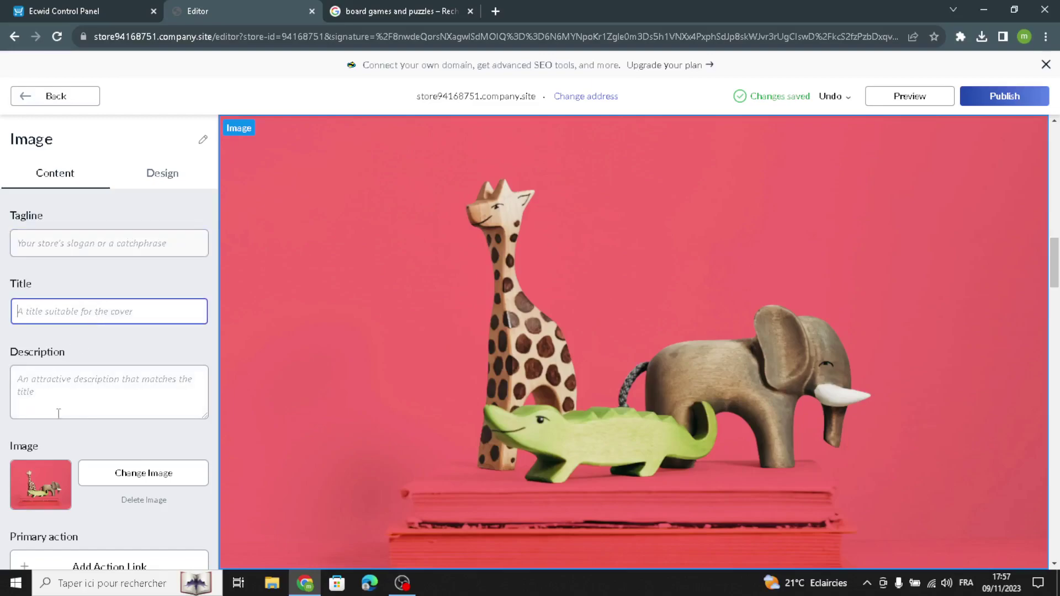
pyautogui.click(102, 410)
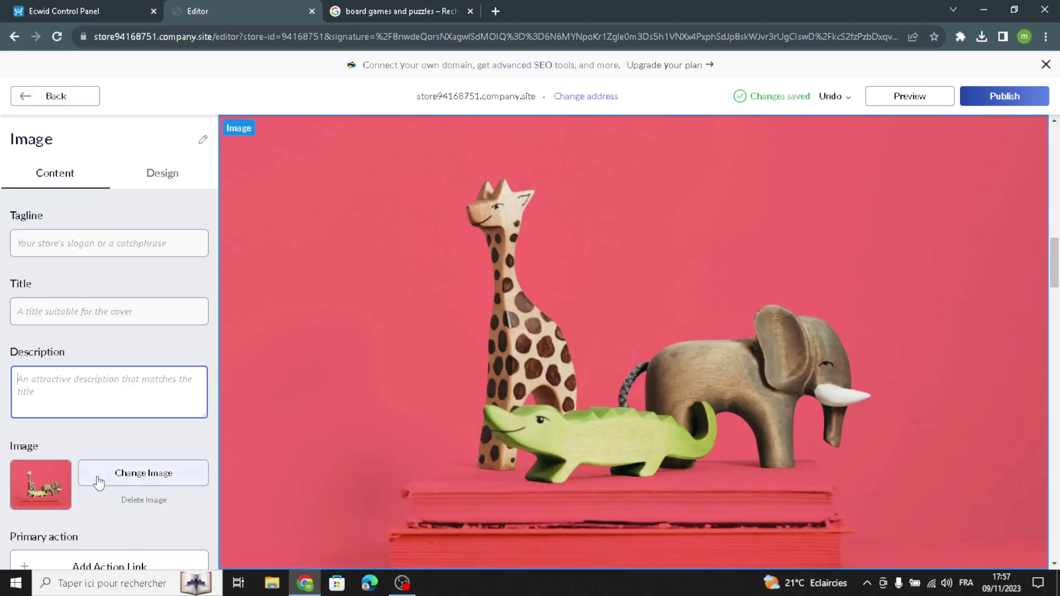
pyautogui.click(339, 7)
# Save the red game-board photo with a white die from Google Images as dice-games.webp
pyautogui.scroll(-10, 511, 456)
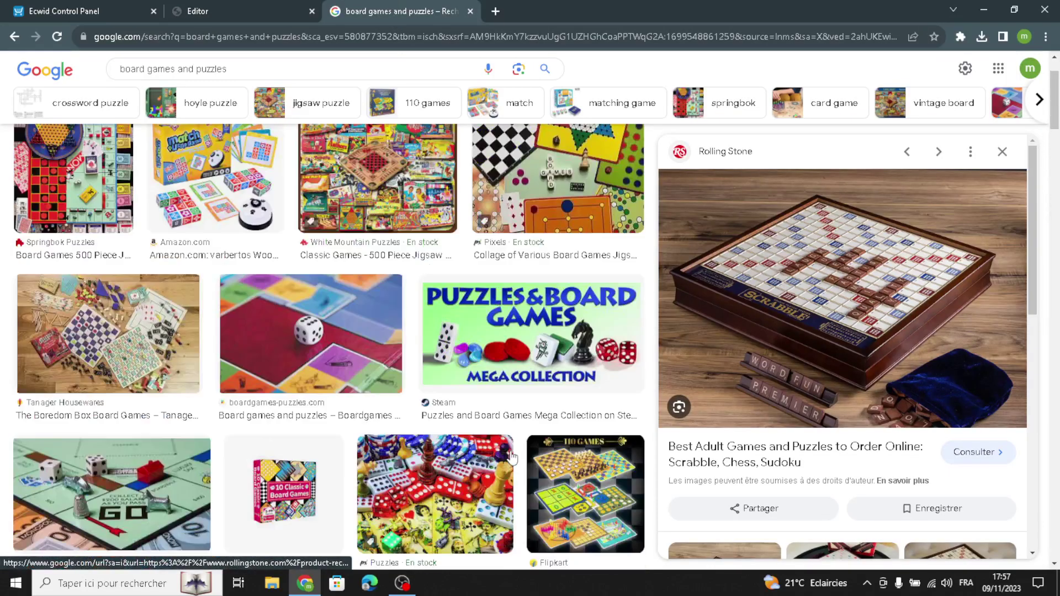
pyautogui.scroll(2, 511, 456)
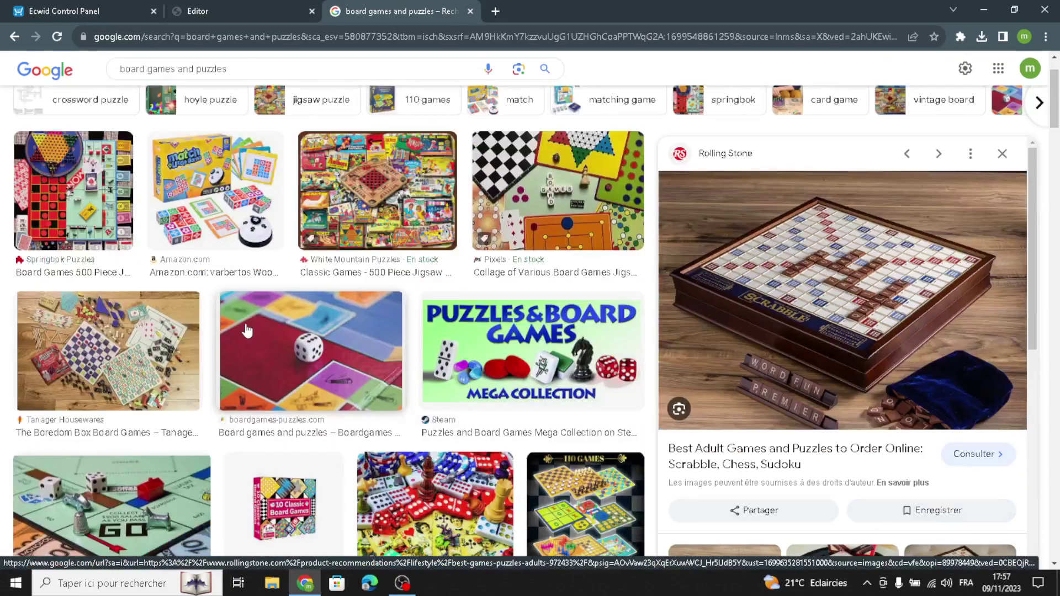
pyautogui.click(361, 380)
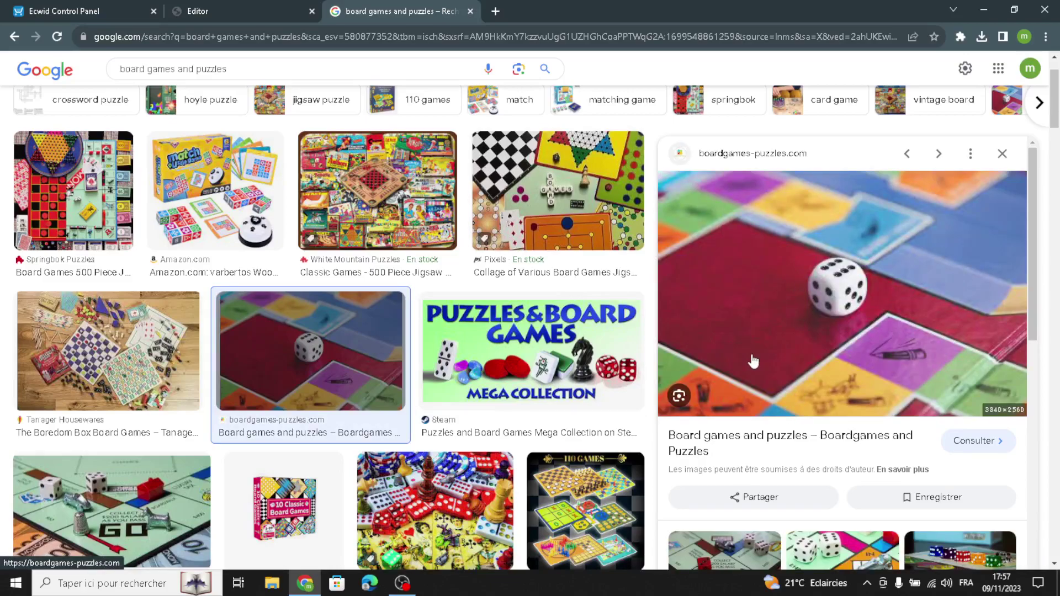
pyautogui.rightClick(825, 338)
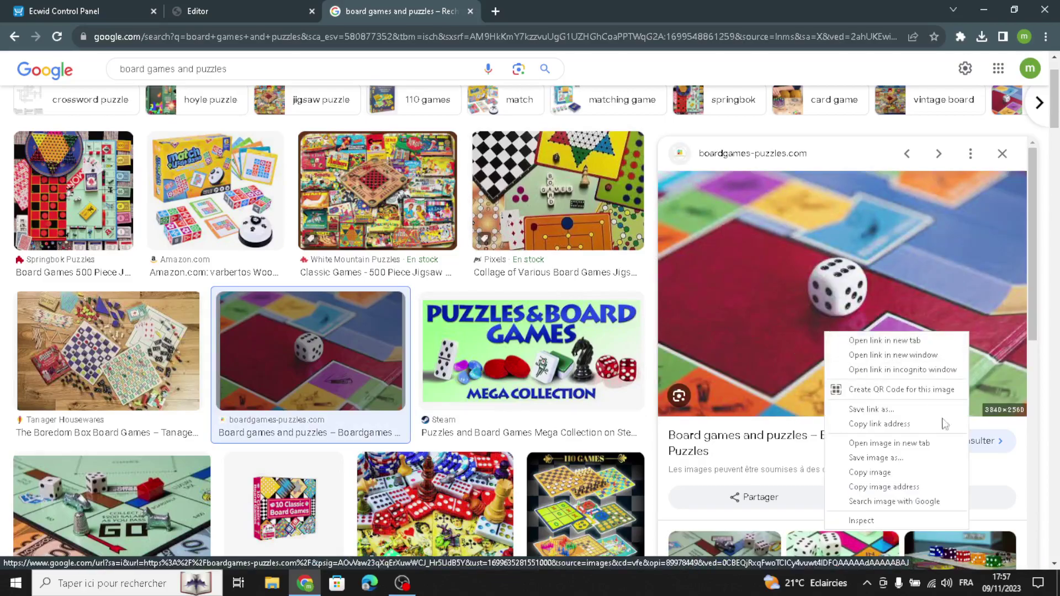
pyautogui.click(898, 459)
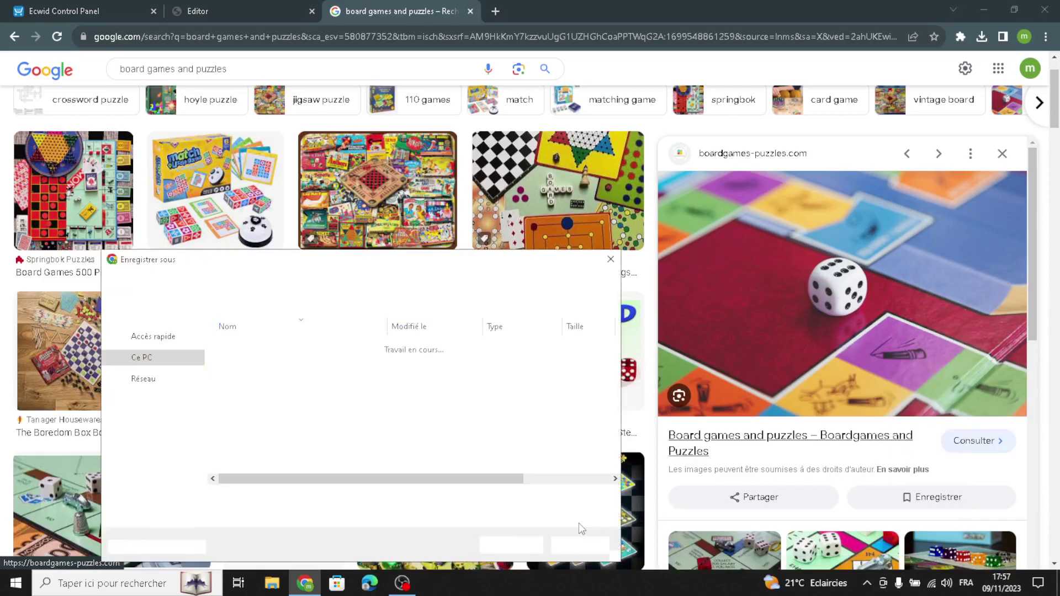
pyautogui.click(509, 547)
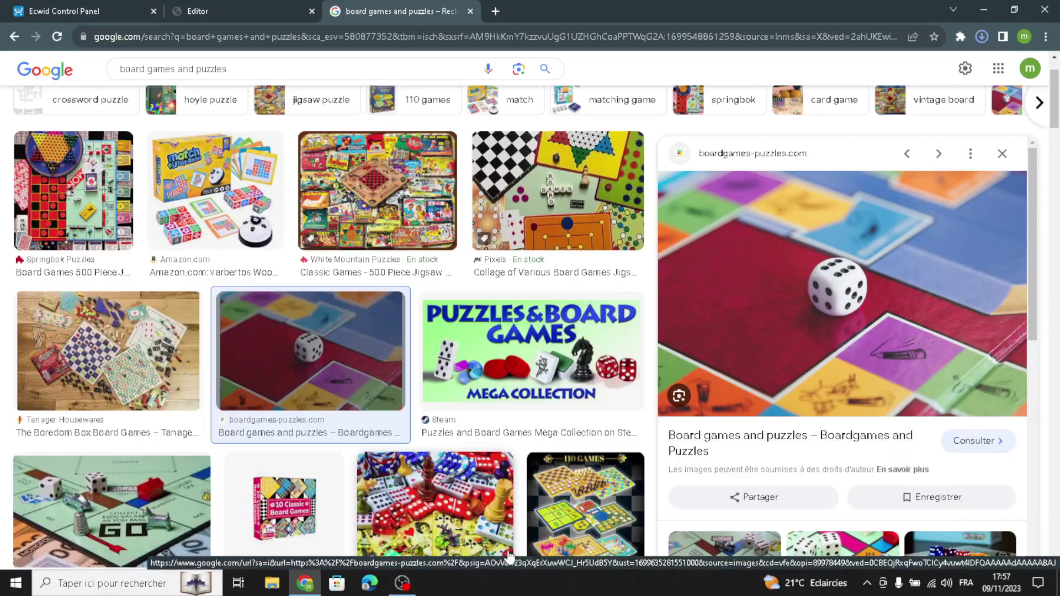
pyautogui.click(251, 2)
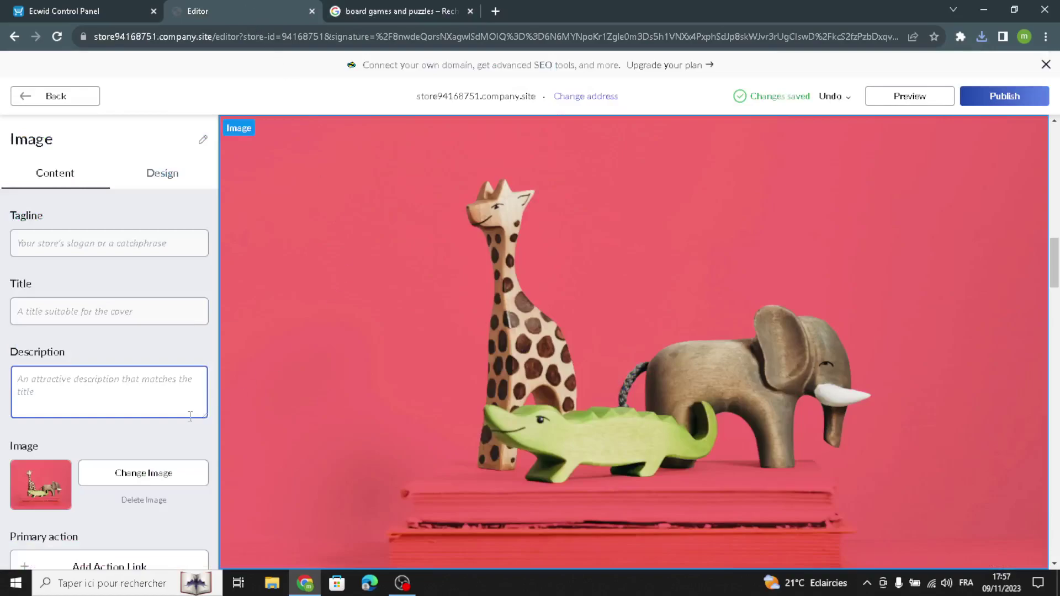
# Replace the Image section's picture with the downloaded dice-games.webp file
pyautogui.click(135, 481)
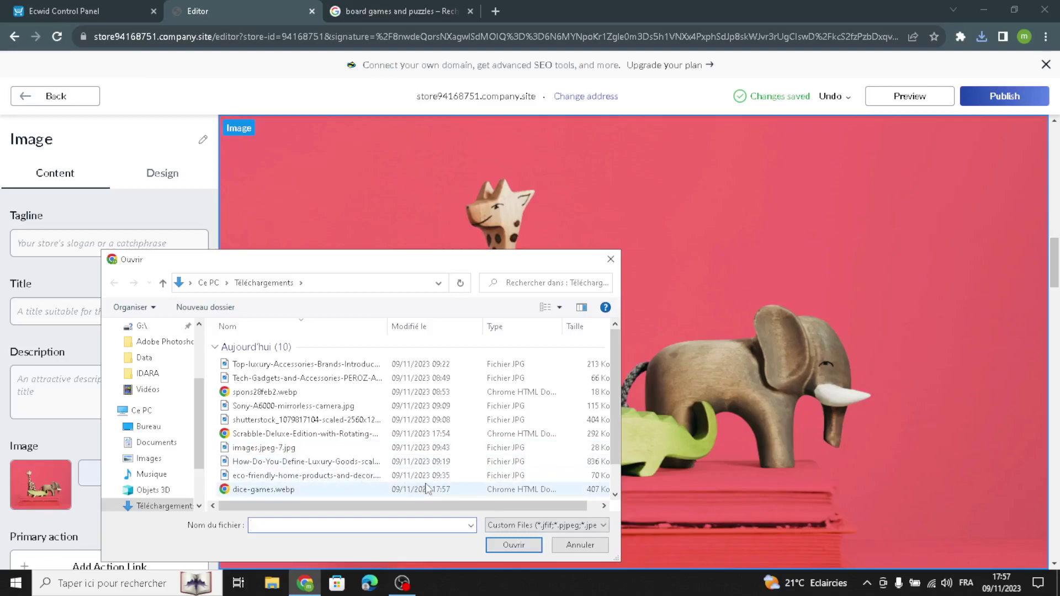
pyautogui.scroll(-1, 427, 488)
pyautogui.click(401, 458)
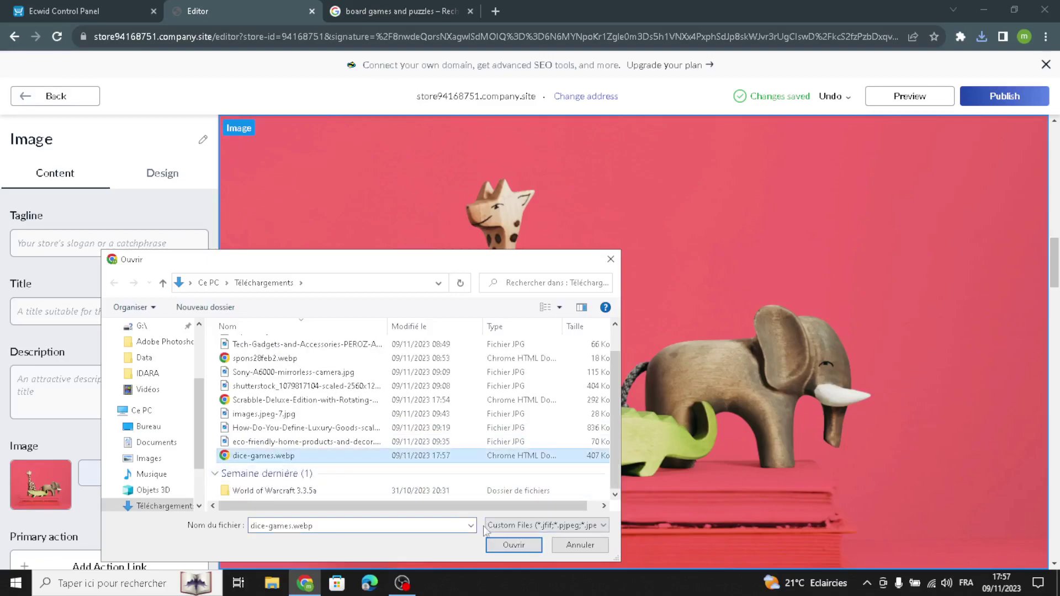
pyautogui.click(492, 545)
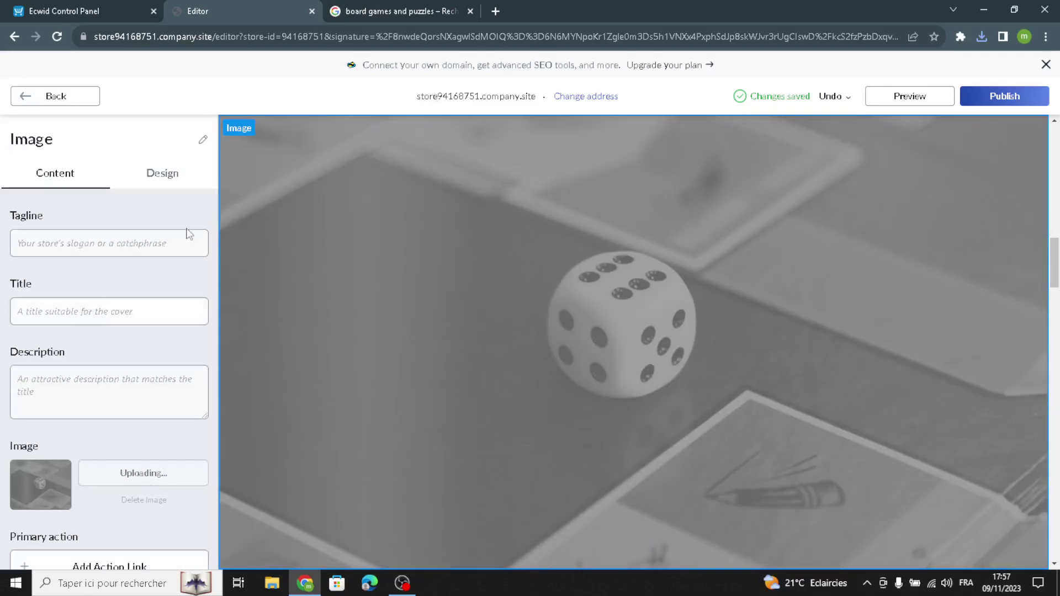
# Give the image a boxed layout with margins and return to the sections list
pyautogui.click(183, 177)
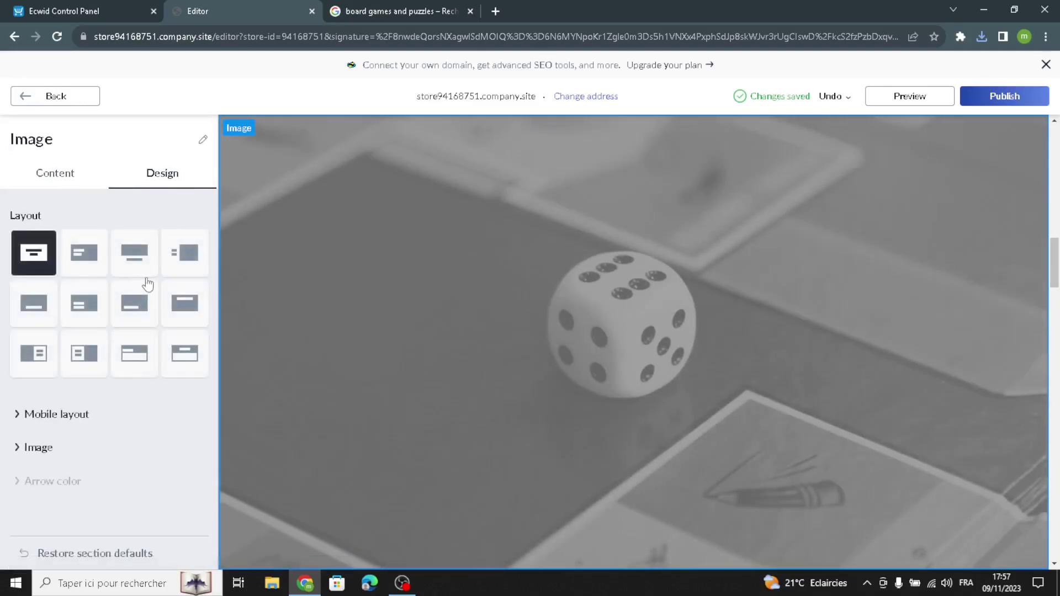
pyautogui.click(143, 257)
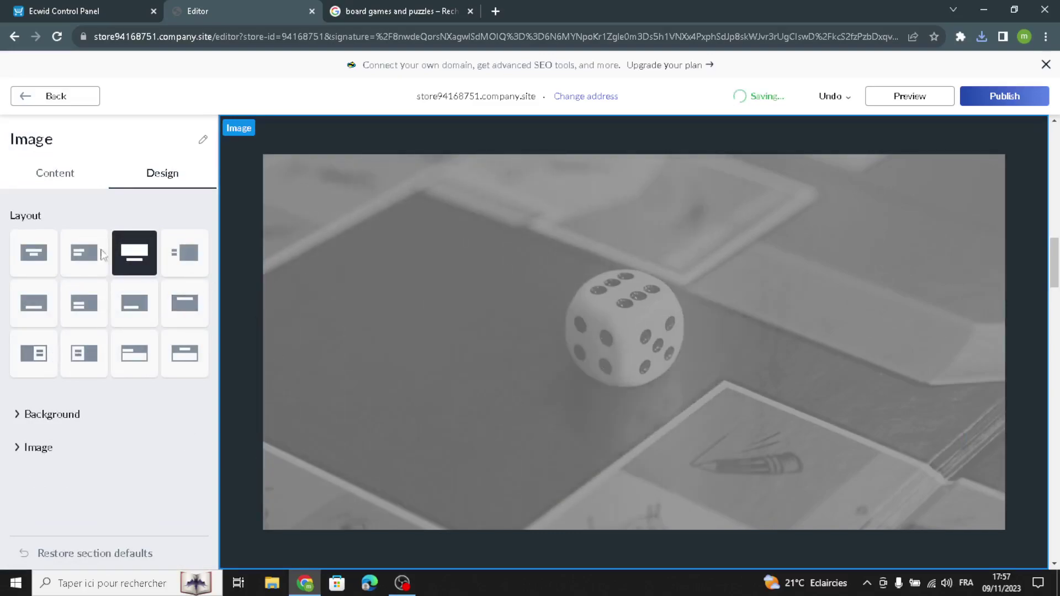
pyautogui.click(51, 170)
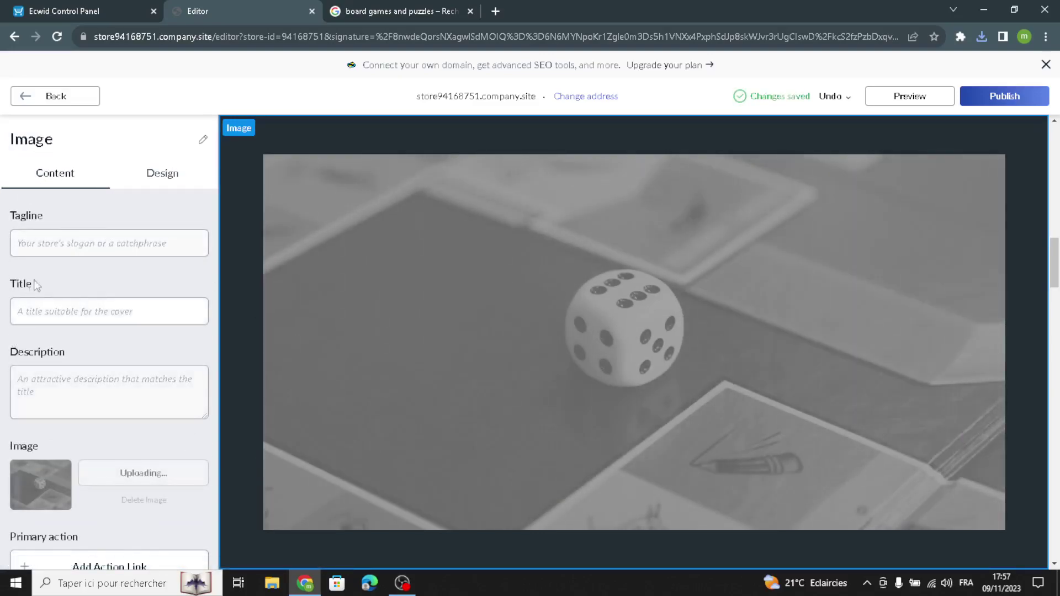
pyautogui.scroll(-1, 75, 449)
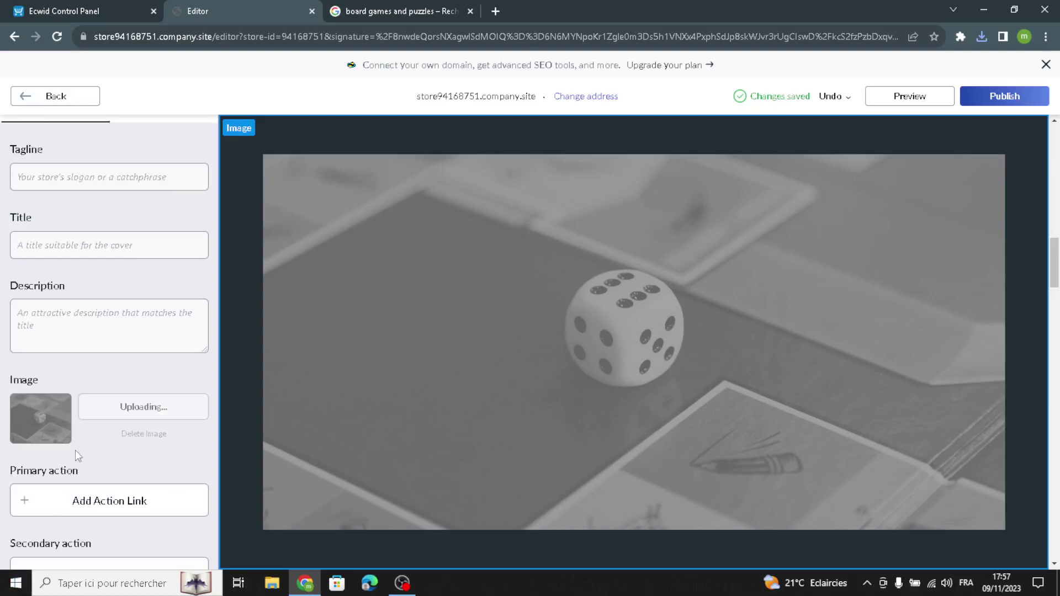
pyautogui.scroll(1, 75, 449)
pyautogui.click(70, 96)
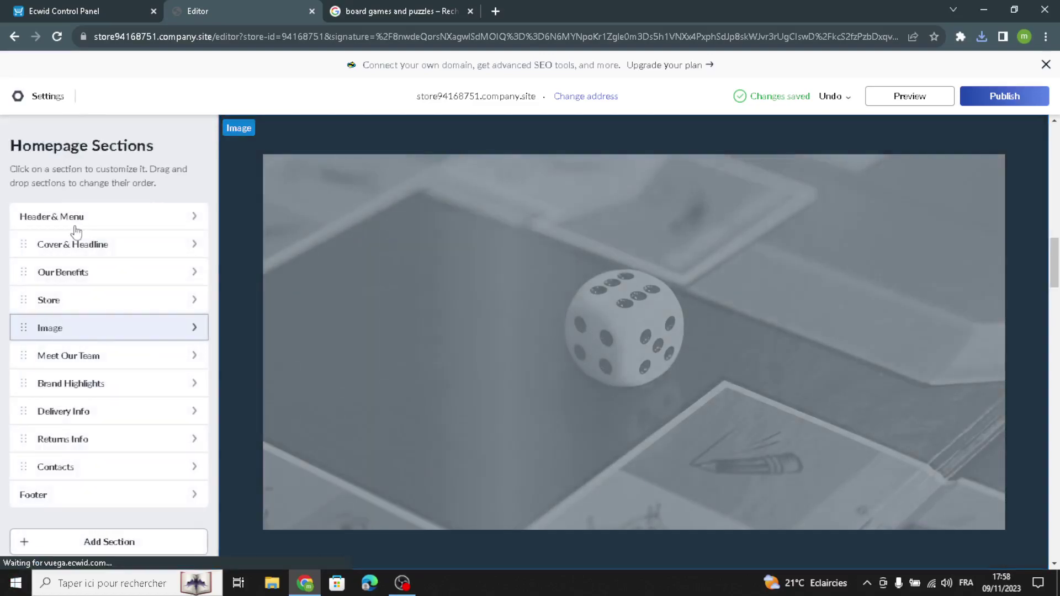
# Add a fourth placeholder review to the Meet Our Team section
pyautogui.click(85, 358)
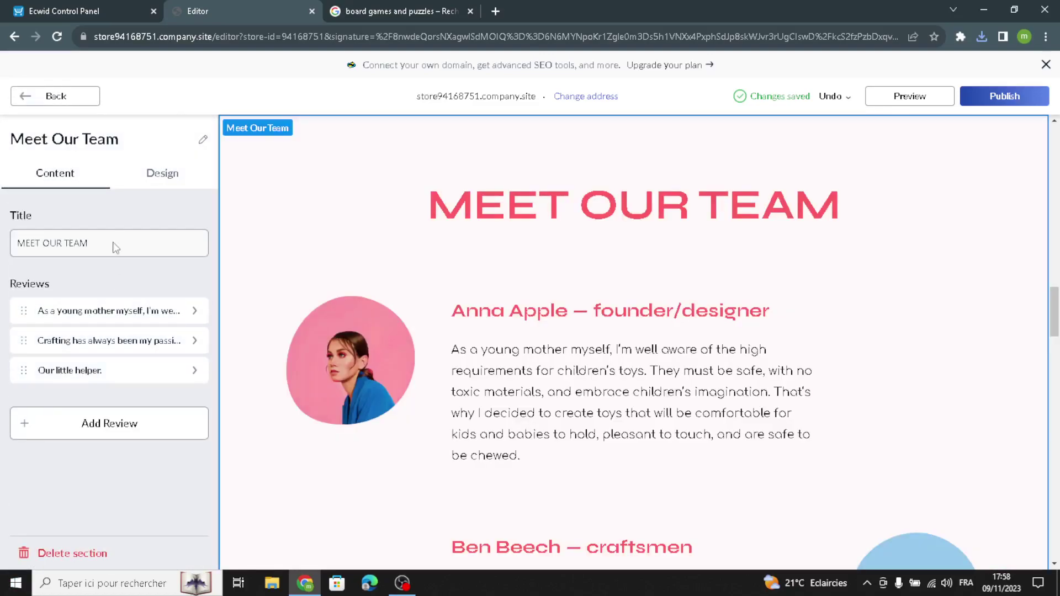
pyautogui.moveTo(105, 244); pyautogui.dragTo(4, 225)
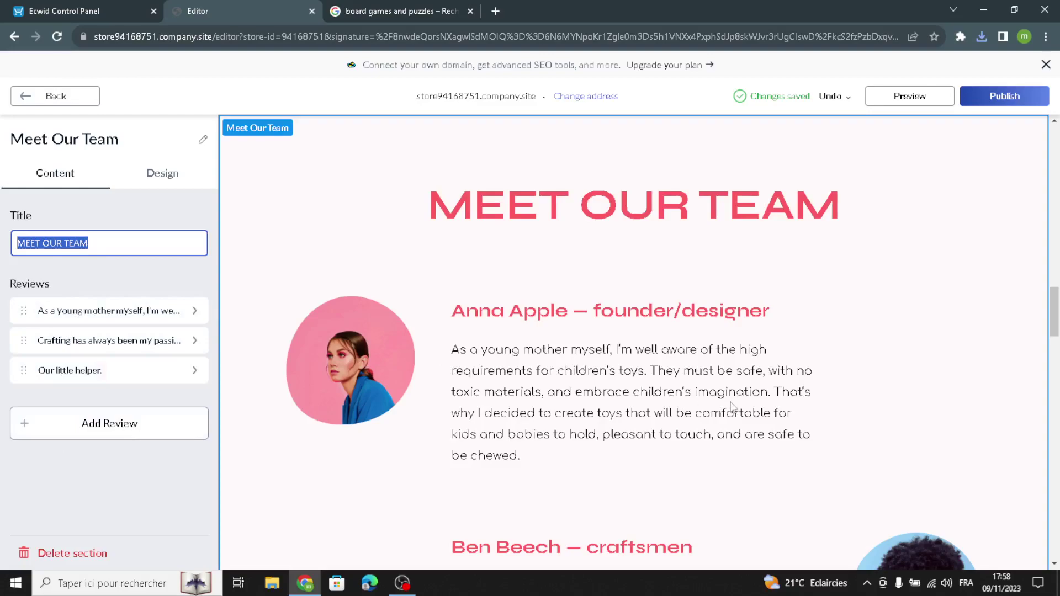
pyautogui.click(87, 424)
pyautogui.moveTo(70, 304); pyautogui.dragTo(3, 297)
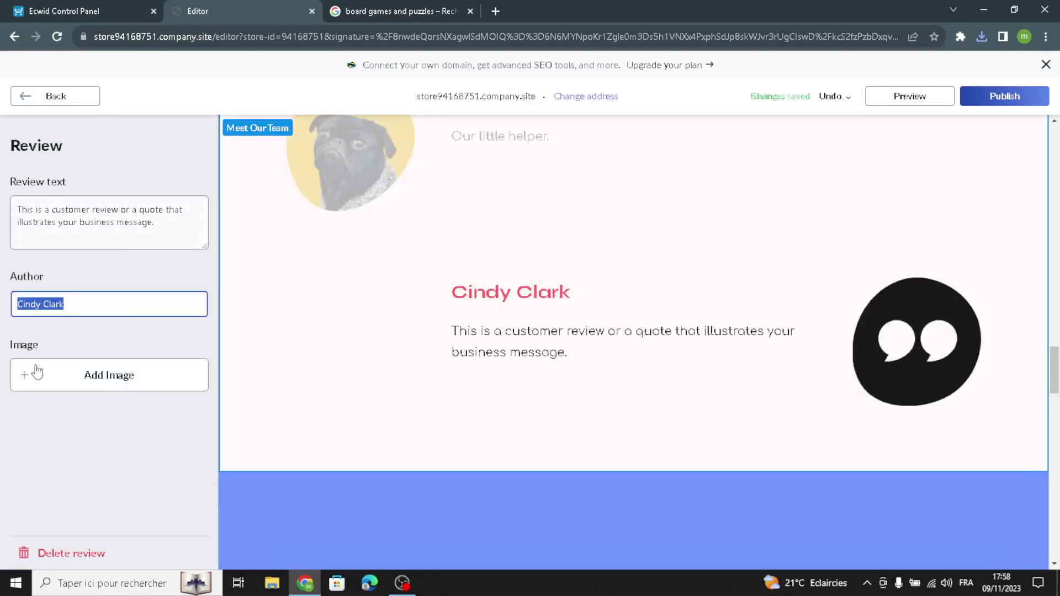
pyautogui.click(36, 100)
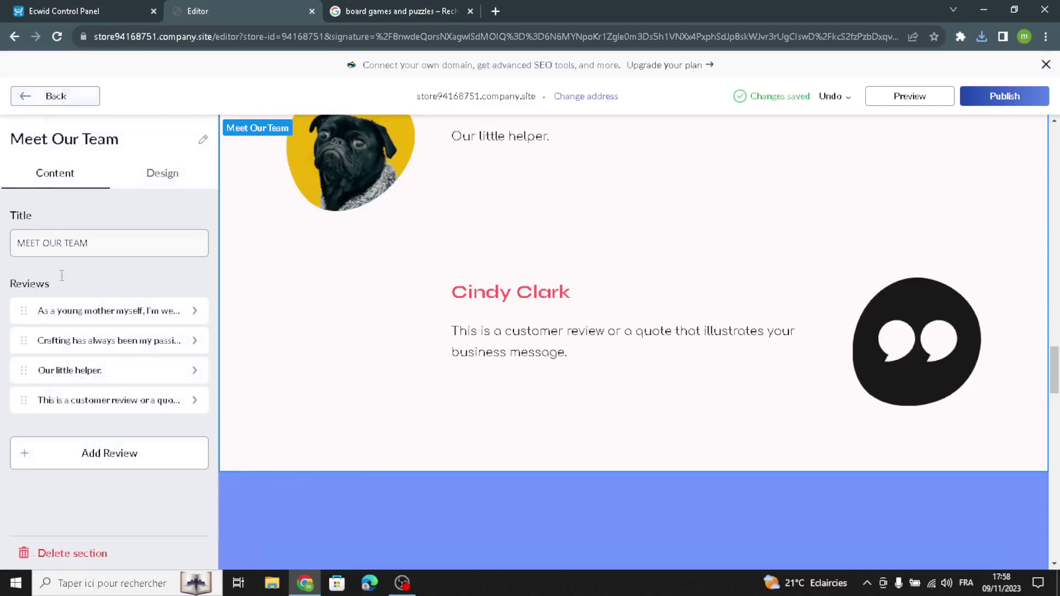
# Show the team reviews as slides and return to the sections list
pyautogui.click(162, 175)
pyautogui.click(34, 265)
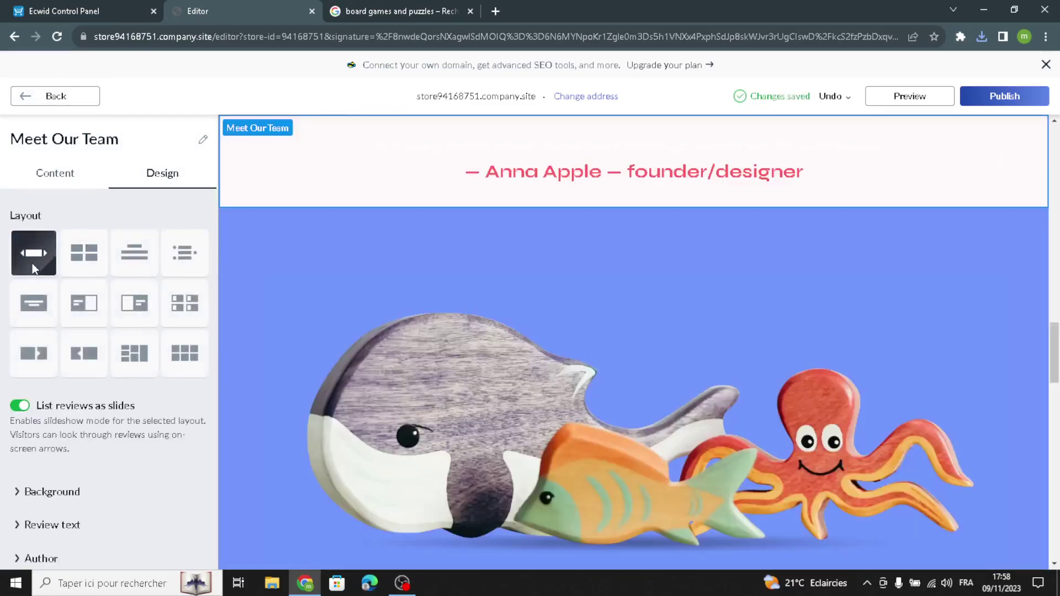
pyautogui.click(42, 104)
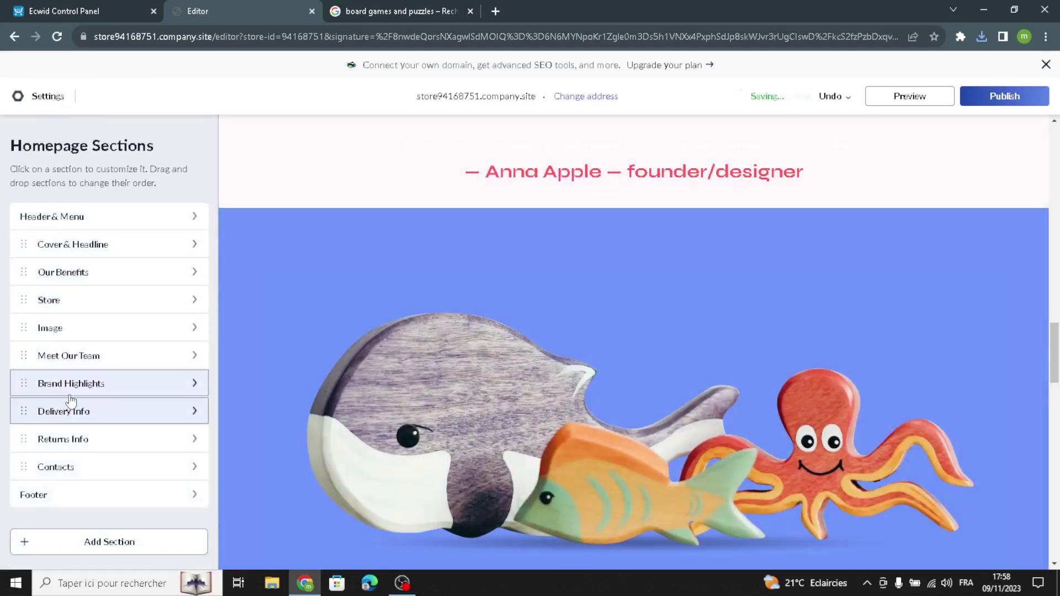
# Open Brand Highlights and inspect the OUR MISSION title, empty subtitle and mission description
pyautogui.click(72, 387)
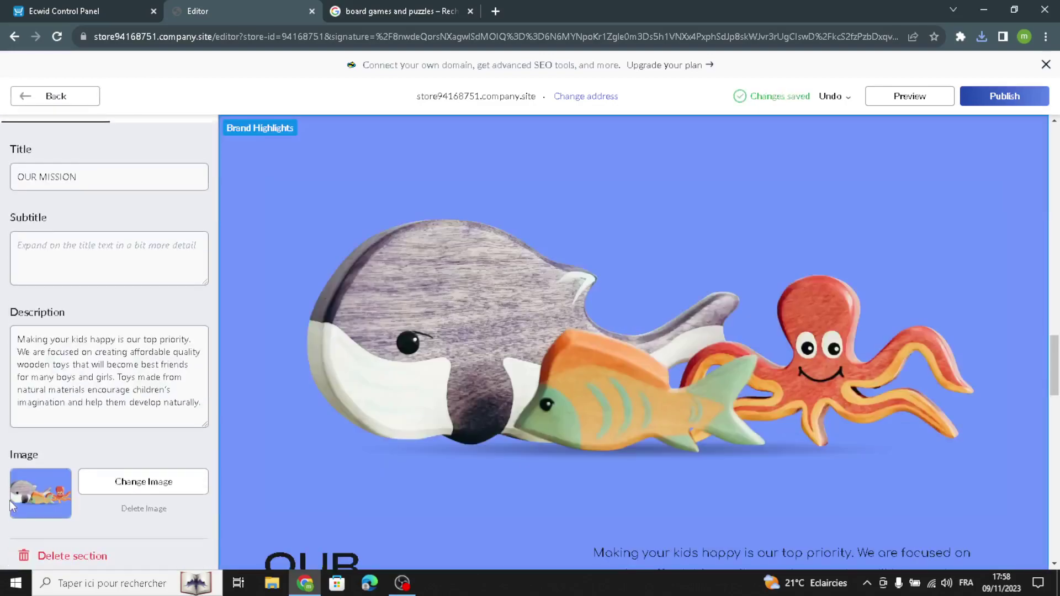
pyautogui.scroll(2, 145, 389)
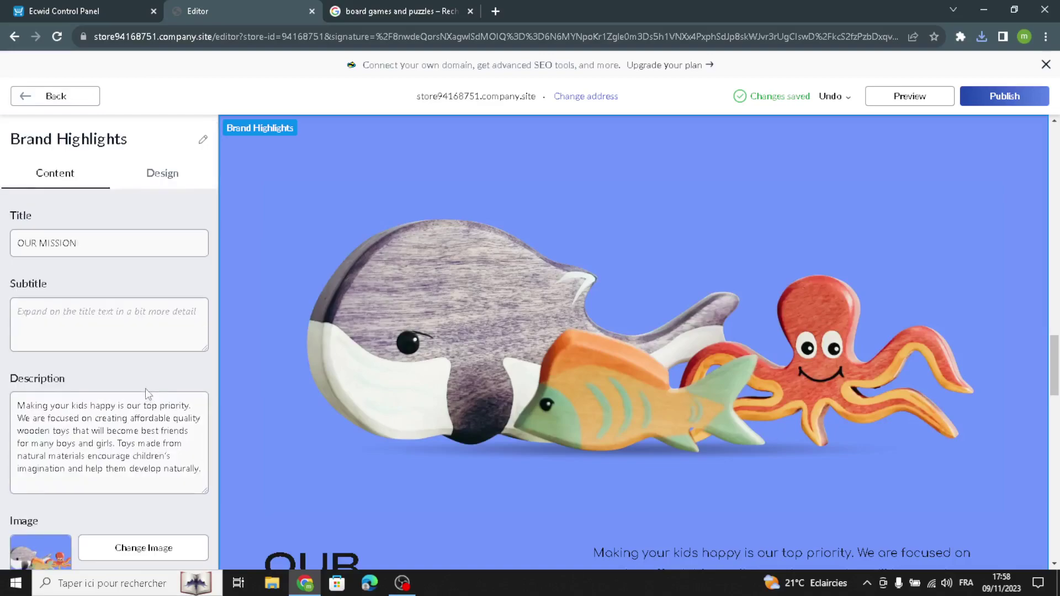
pyautogui.tripleClick(105, 244)
pyautogui.click(73, 325)
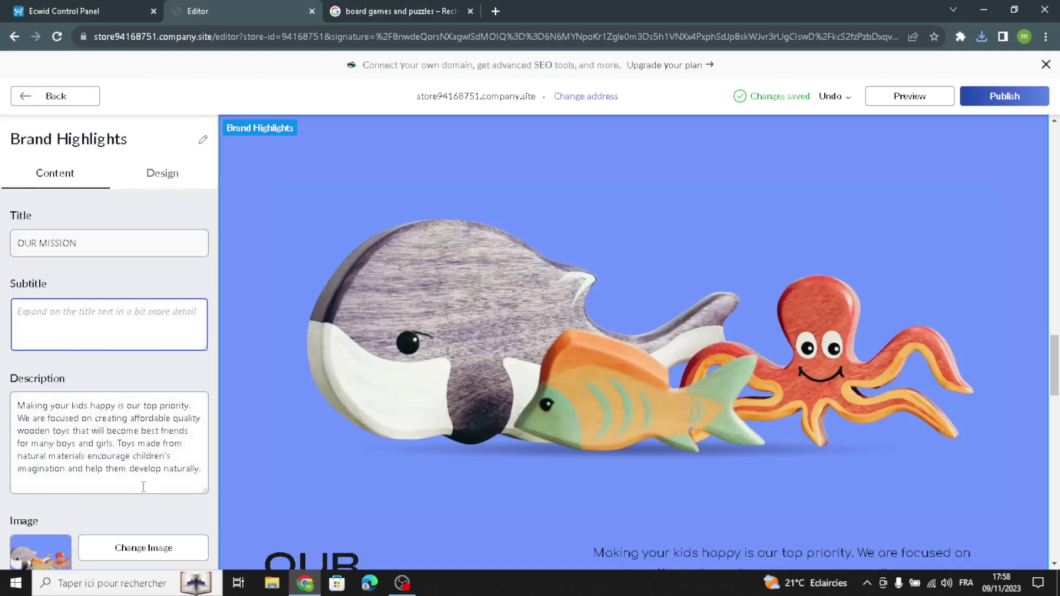
pyautogui.moveTo(201, 475); pyautogui.dragTo(3, 381)
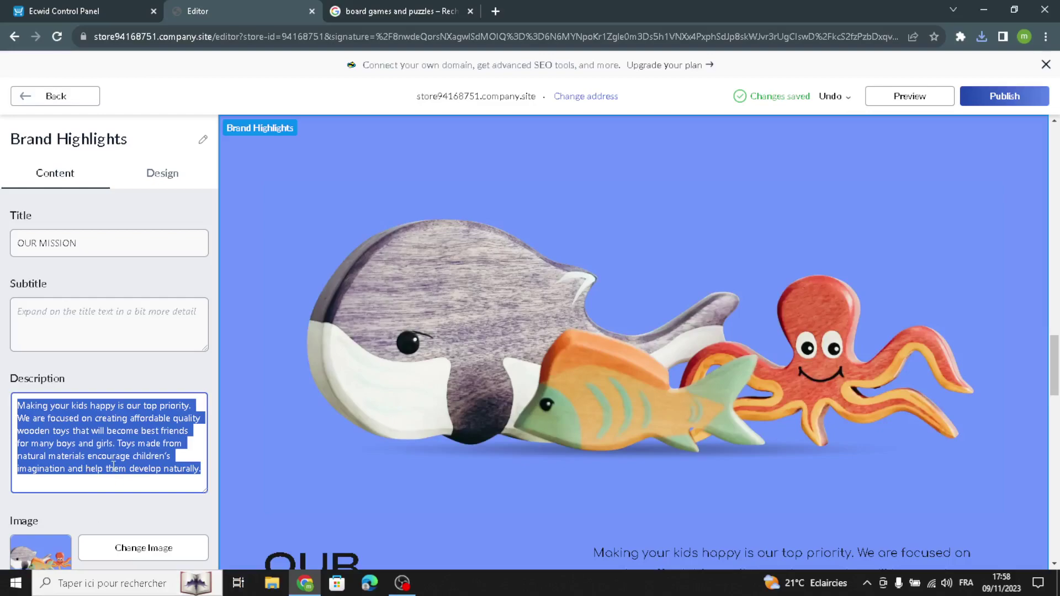
pyautogui.scroll(-1, 143, 522)
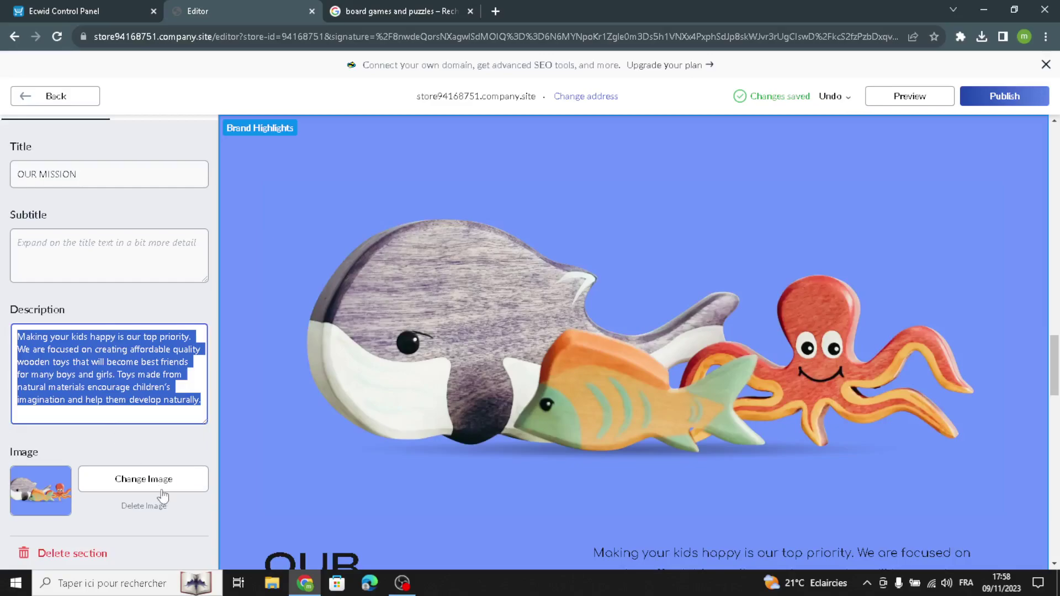
# Scroll the Google Images board-game results to find the Pixels games collage
pyautogui.click(438, 8)
pyautogui.scroll(-20, 425, 355)
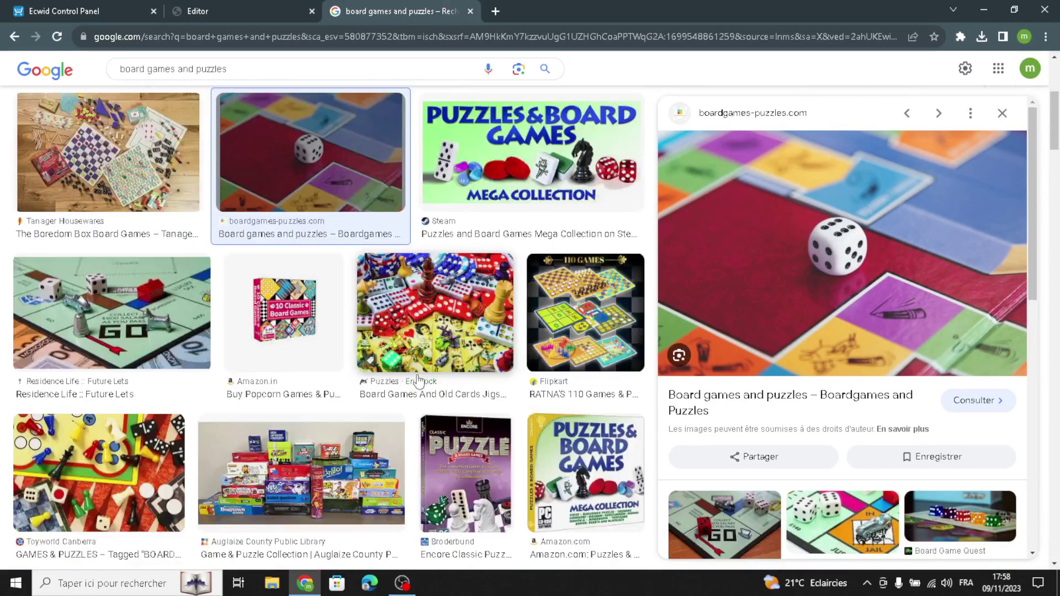
pyautogui.scroll(-10, 440, 393)
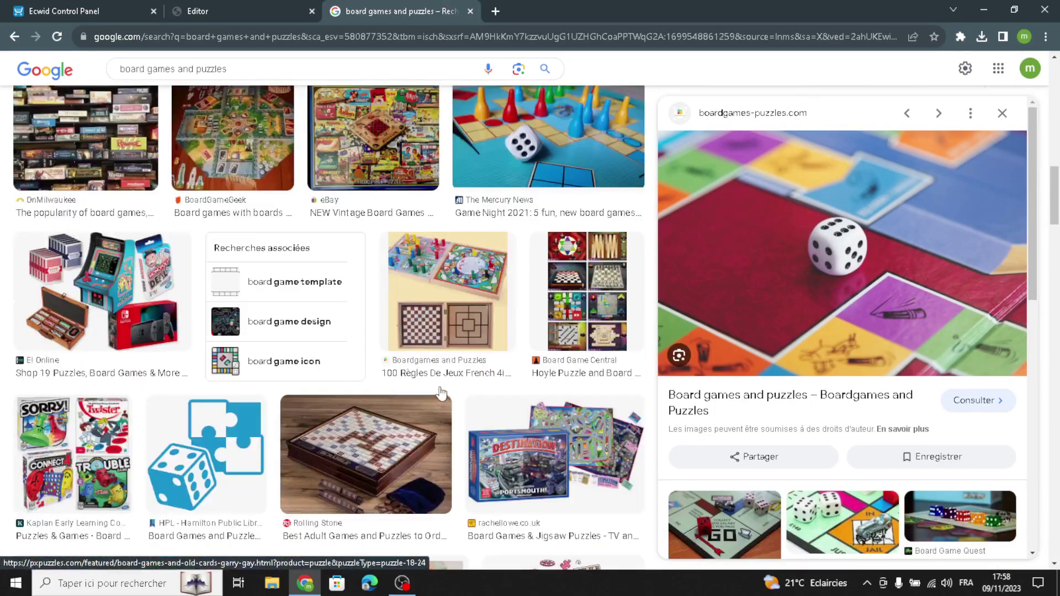
pyautogui.scroll(3, 438, 393)
pyautogui.scroll(-5, 437, 394)
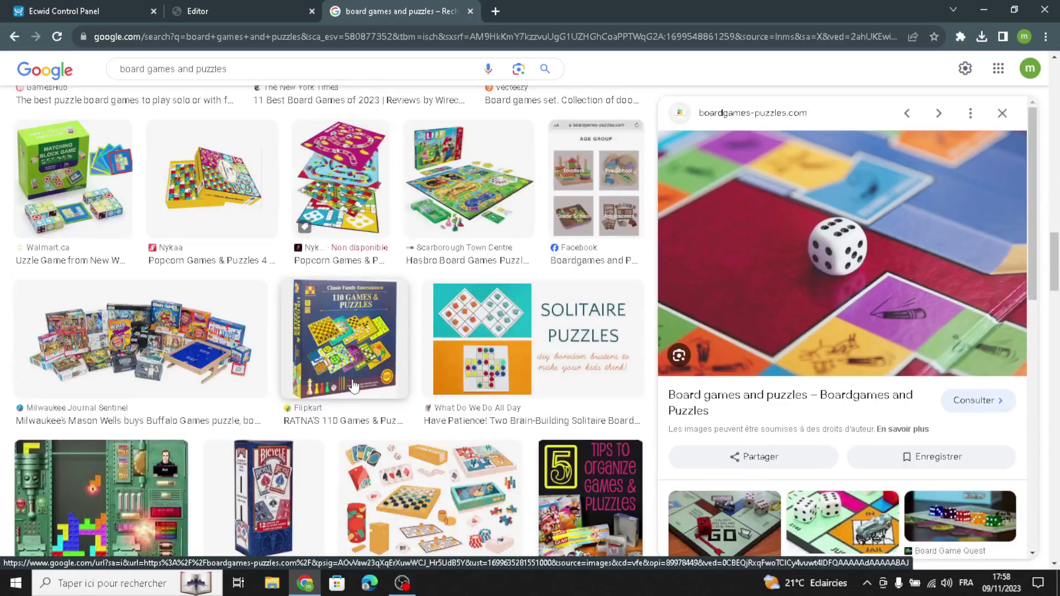
pyautogui.scroll(12, 425, 406)
pyautogui.scroll(10, 421, 411)
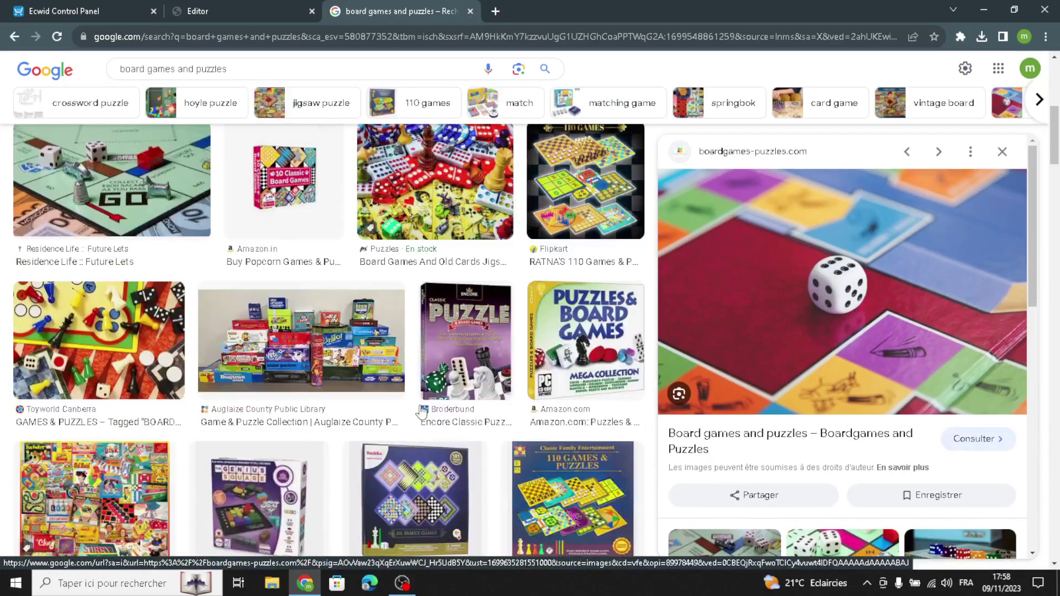
pyautogui.scroll(-2, 160, 431)
pyautogui.scroll(3, 153, 434)
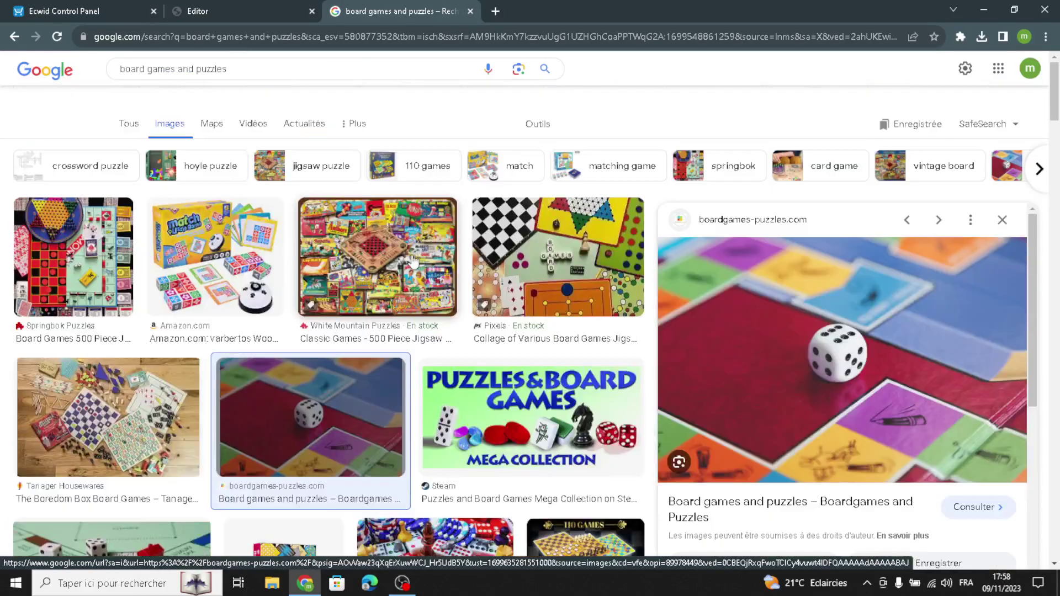
# Save the Collage of Various Board Games Jigsaw Puzzle image to Downloads
pyautogui.click(558, 257)
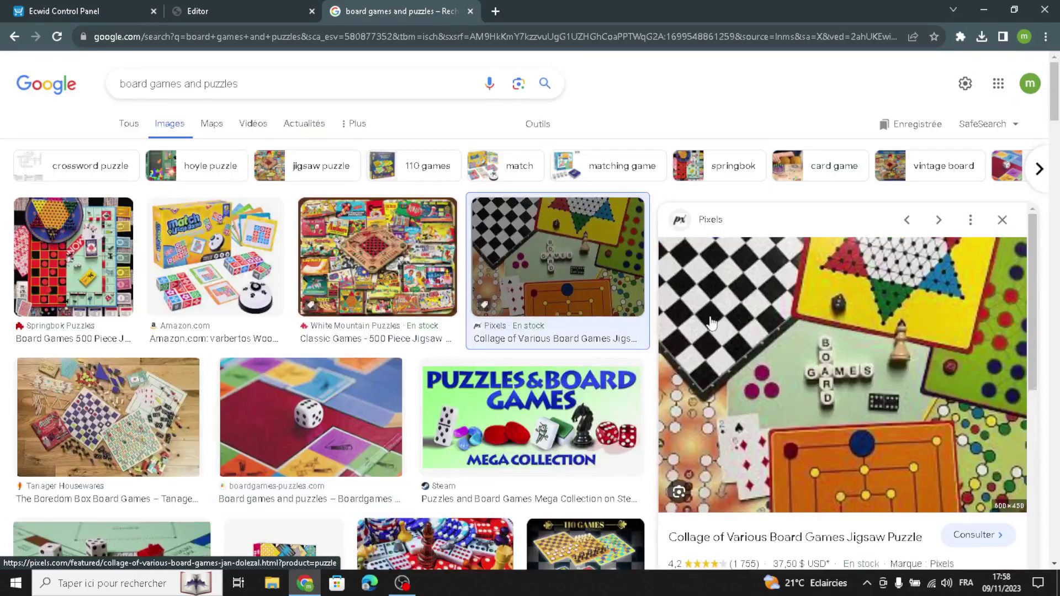
pyautogui.rightClick(777, 311)
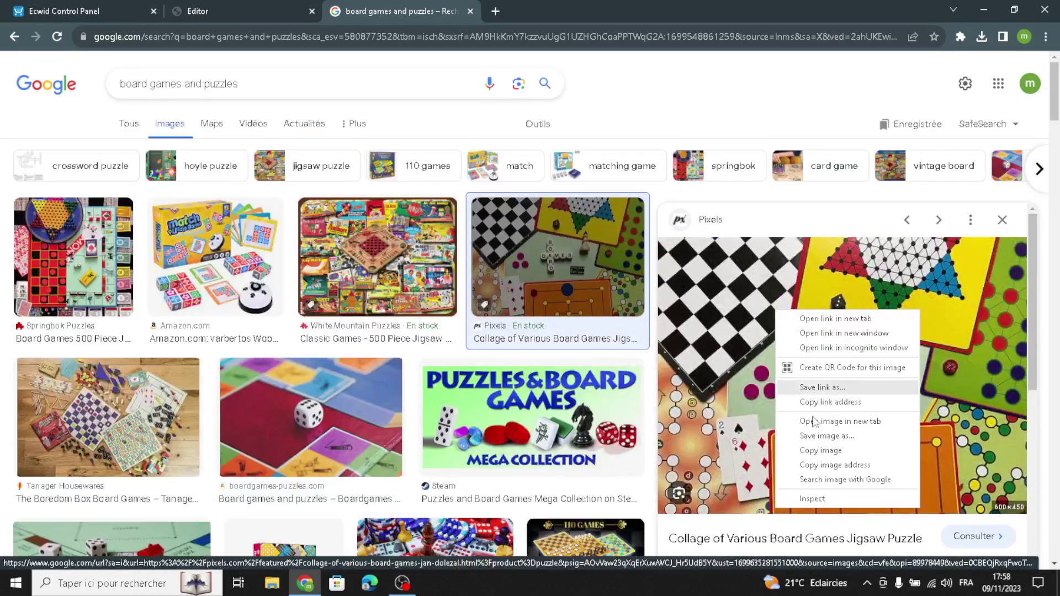
pyautogui.click(820, 448)
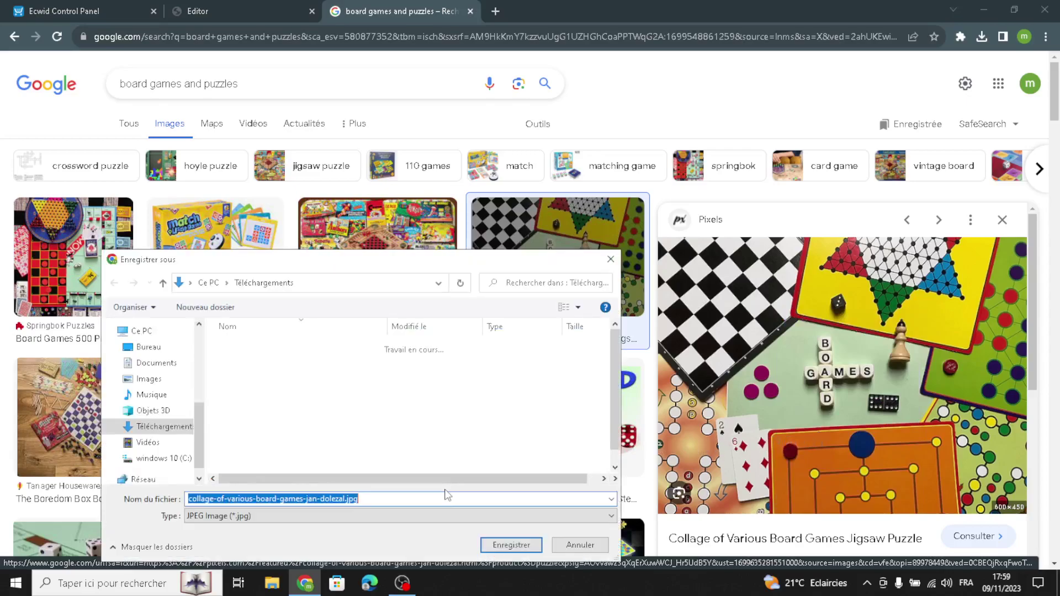
pyautogui.click(519, 545)
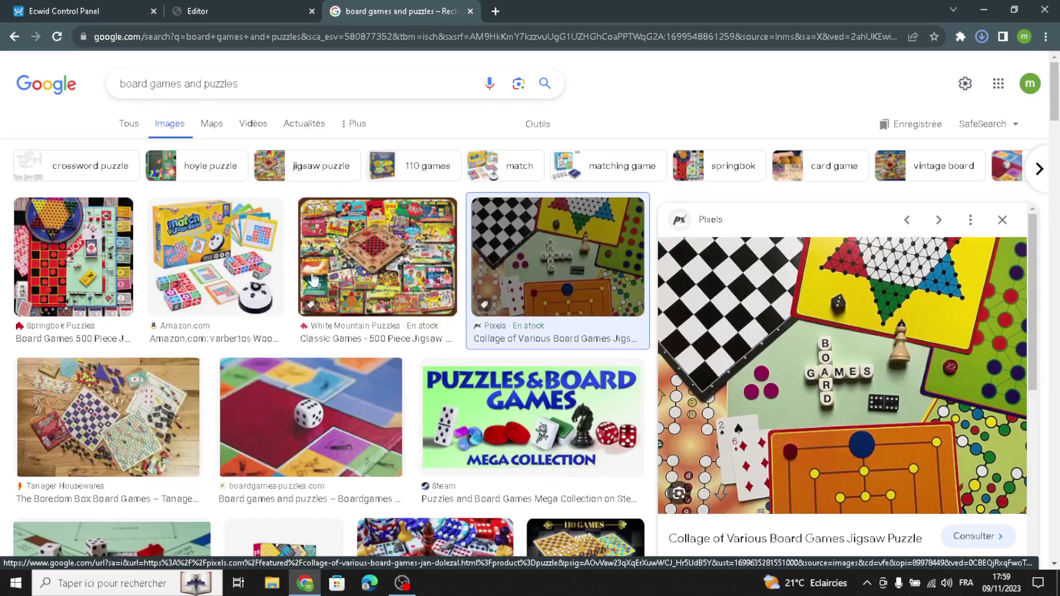
pyautogui.click(227, 10)
# Upload the board-games collage as the Brand Highlights image
pyautogui.click(154, 473)
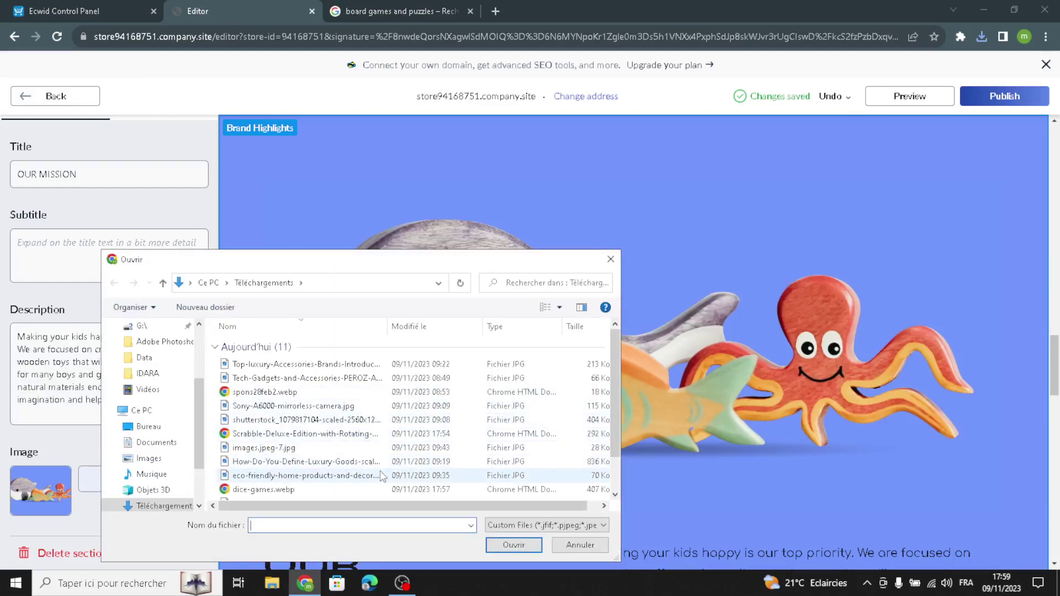
pyautogui.scroll(-2, 389, 446)
pyautogui.click(420, 456)
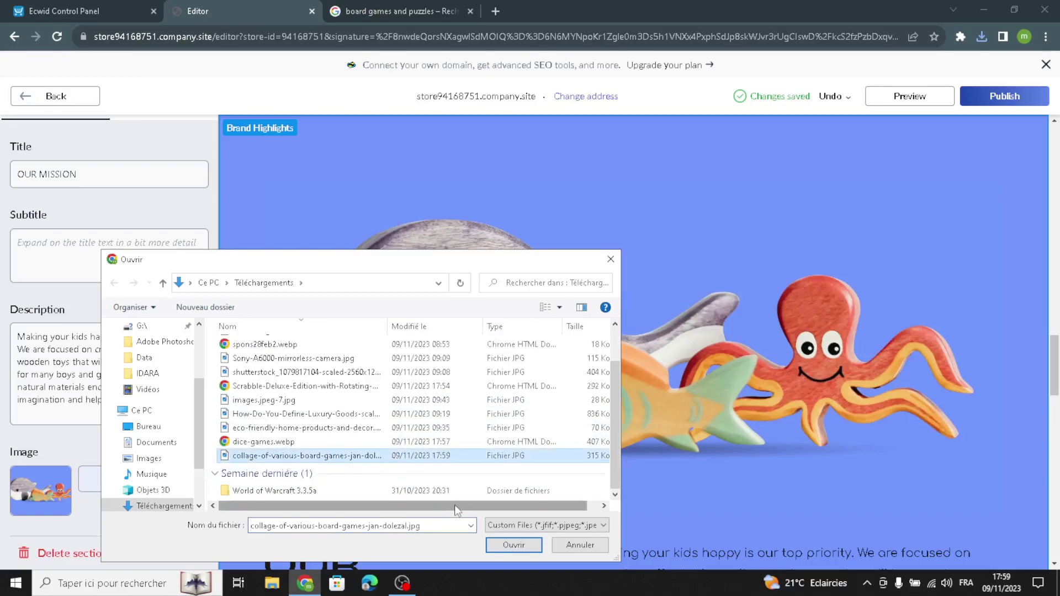
pyautogui.click(509, 542)
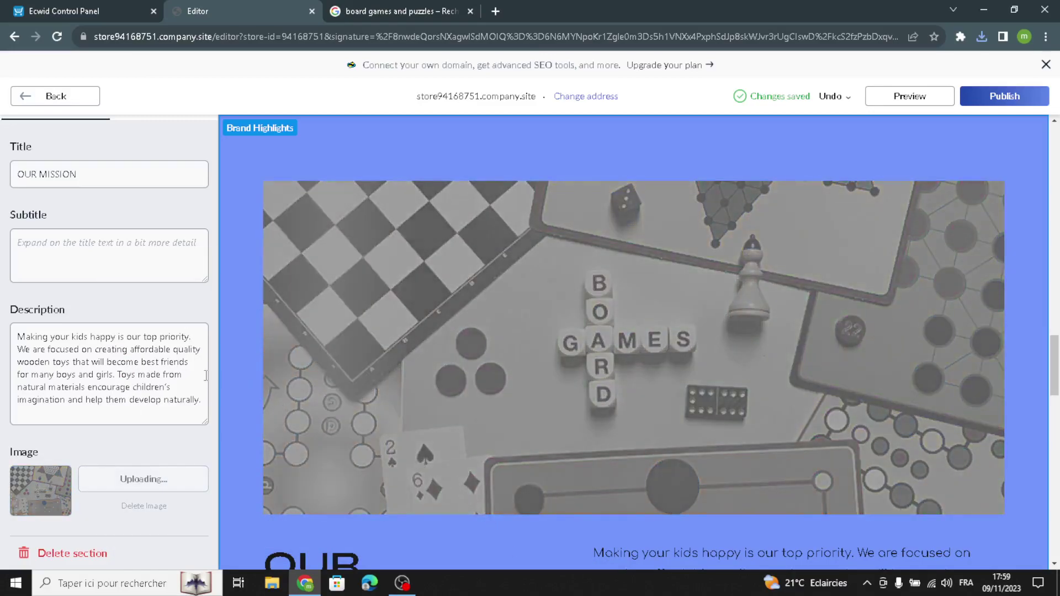
pyautogui.tripleClick(139, 396)
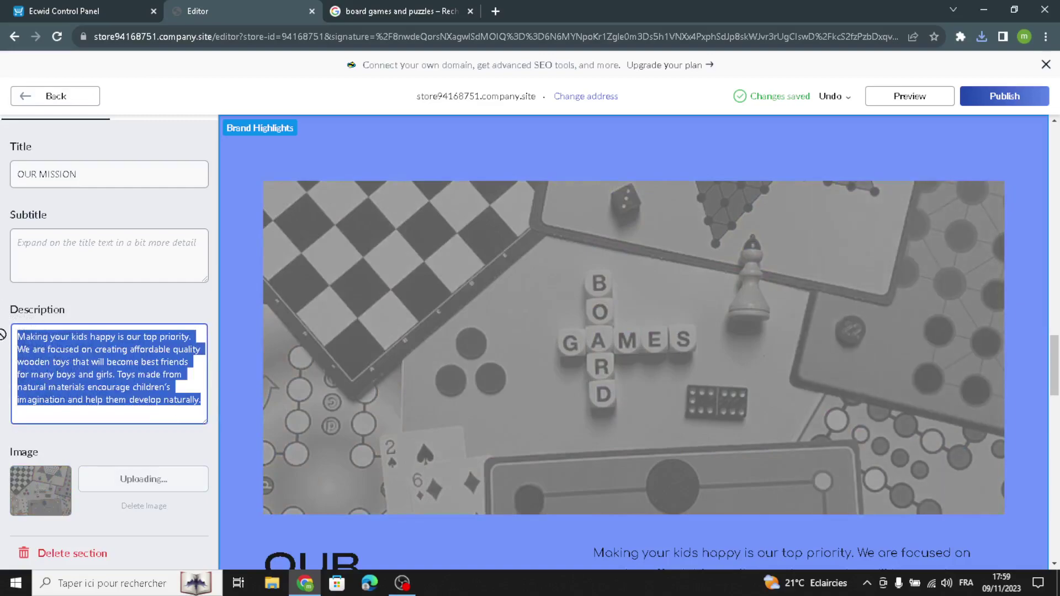
pyautogui.doubleClick(37, 310)
pyautogui.scroll(1, 113, 288)
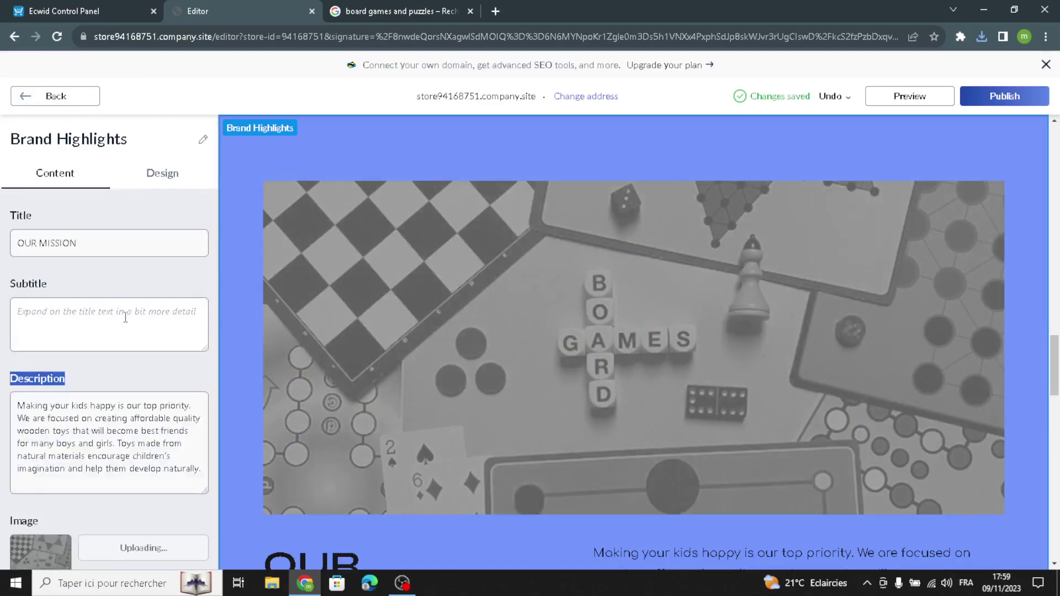
# Keep the title-above-image layout after trying image-left, then return to the sections list
pyautogui.click(154, 186)
pyautogui.click(33, 253)
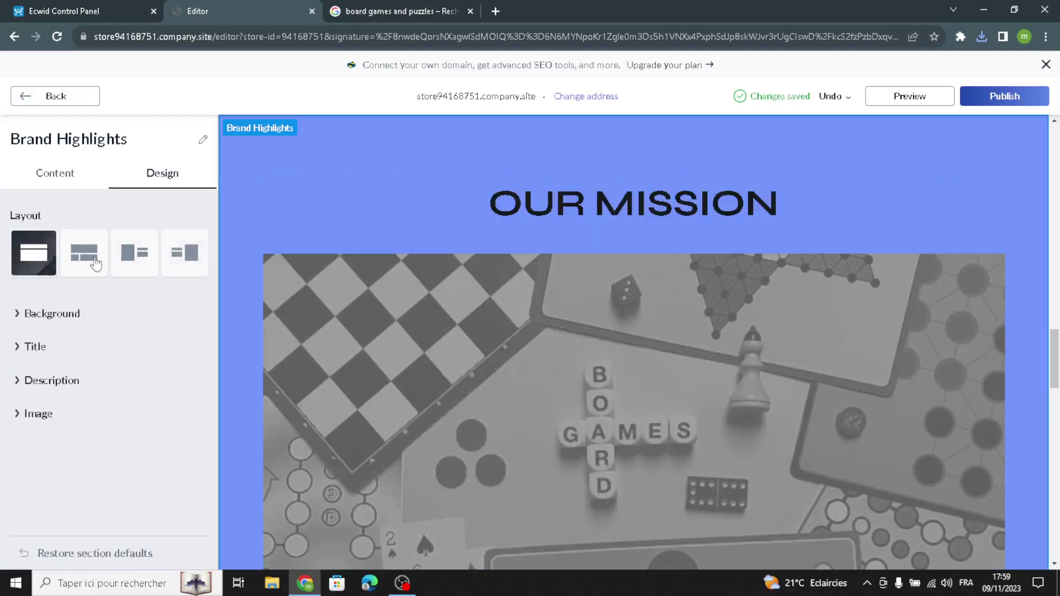
pyautogui.click(139, 244)
pyautogui.click(33, 255)
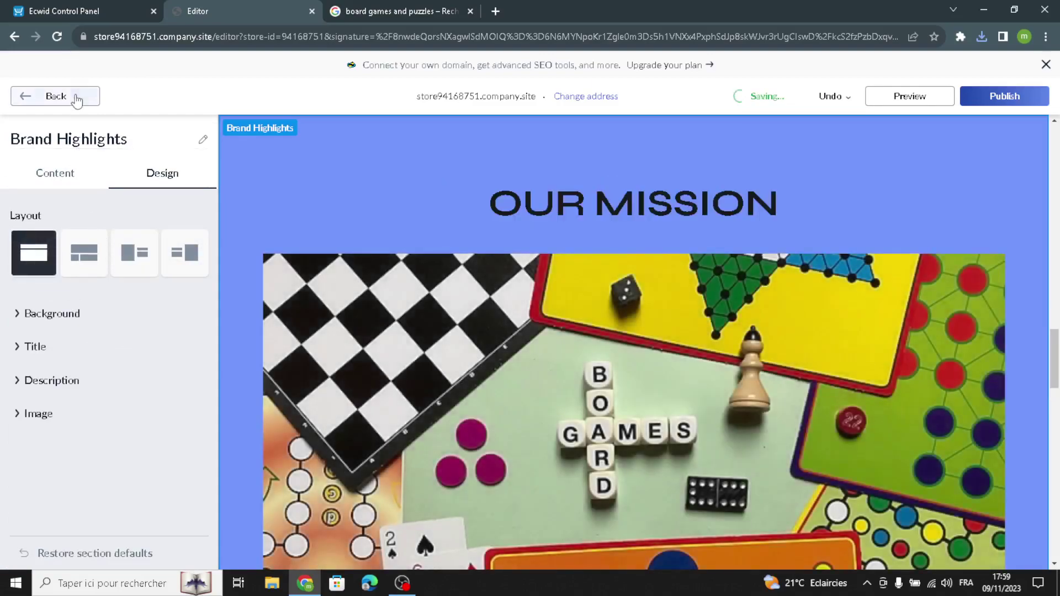
pyautogui.click(77, 97)
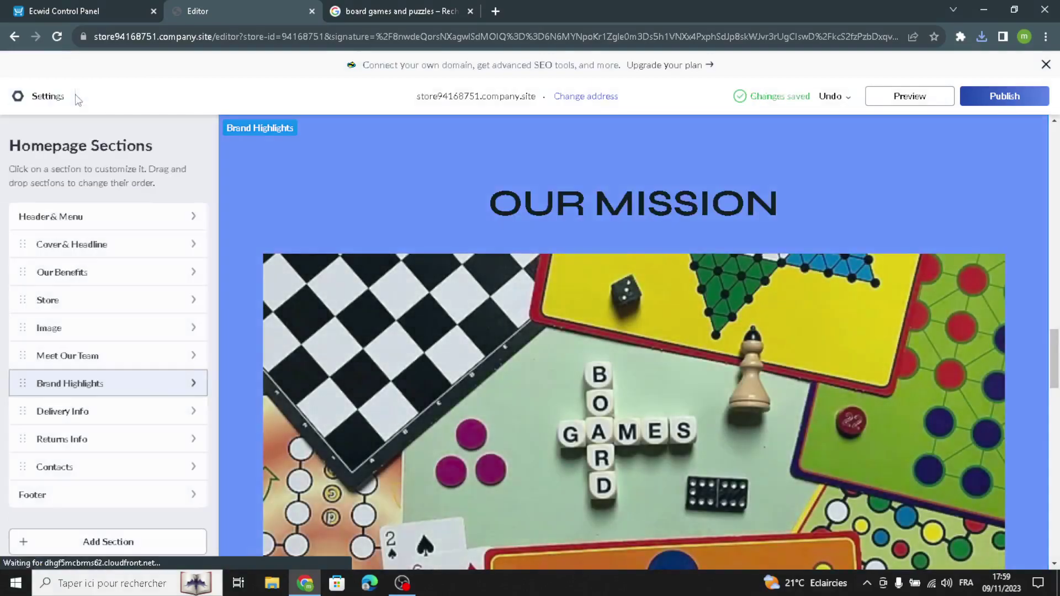
# Centre the Delivery Info heading and text using the first layout
pyautogui.click(127, 411)
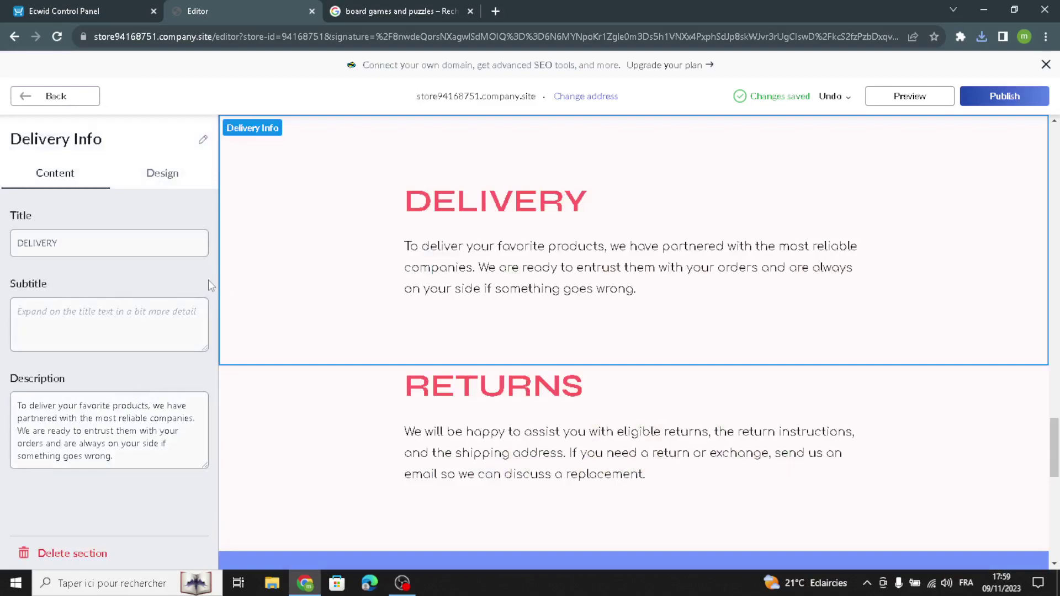
pyautogui.click(151, 246)
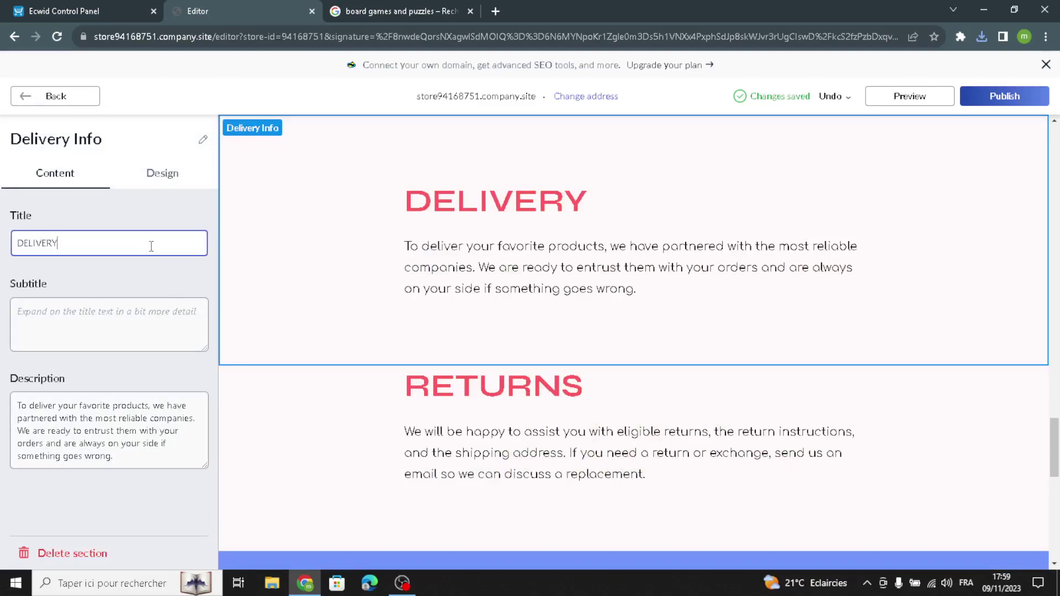
pyautogui.click(70, 343)
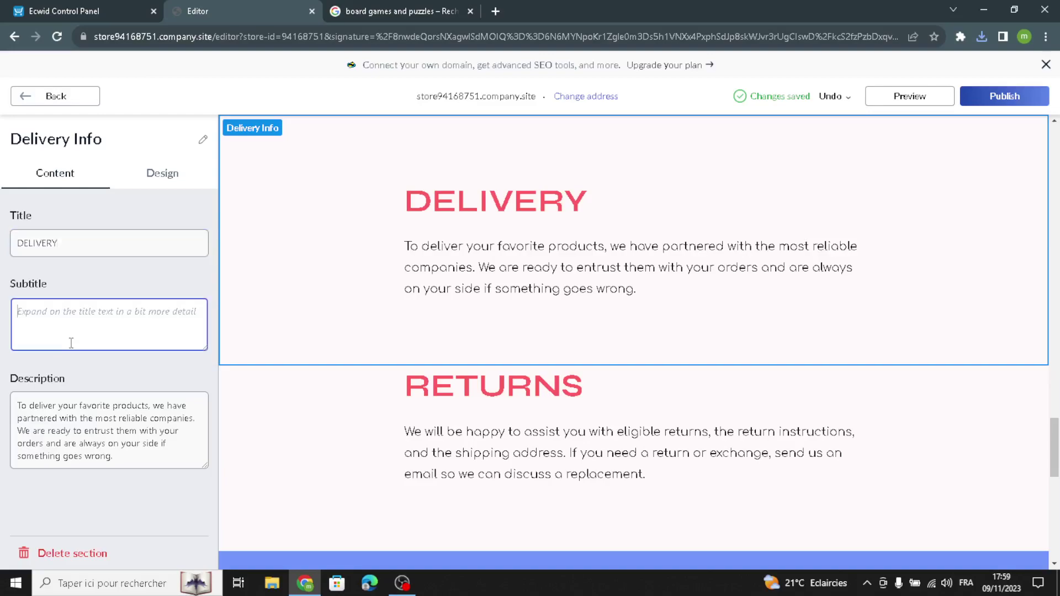
pyautogui.click(171, 458)
pyautogui.click(5, 314)
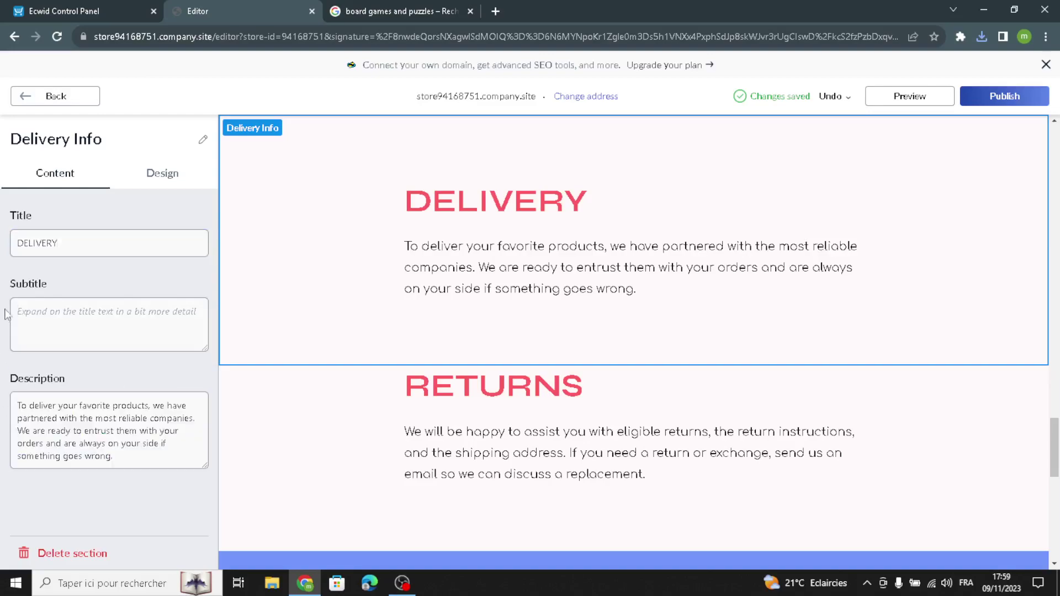
pyautogui.click(160, 176)
pyautogui.click(33, 268)
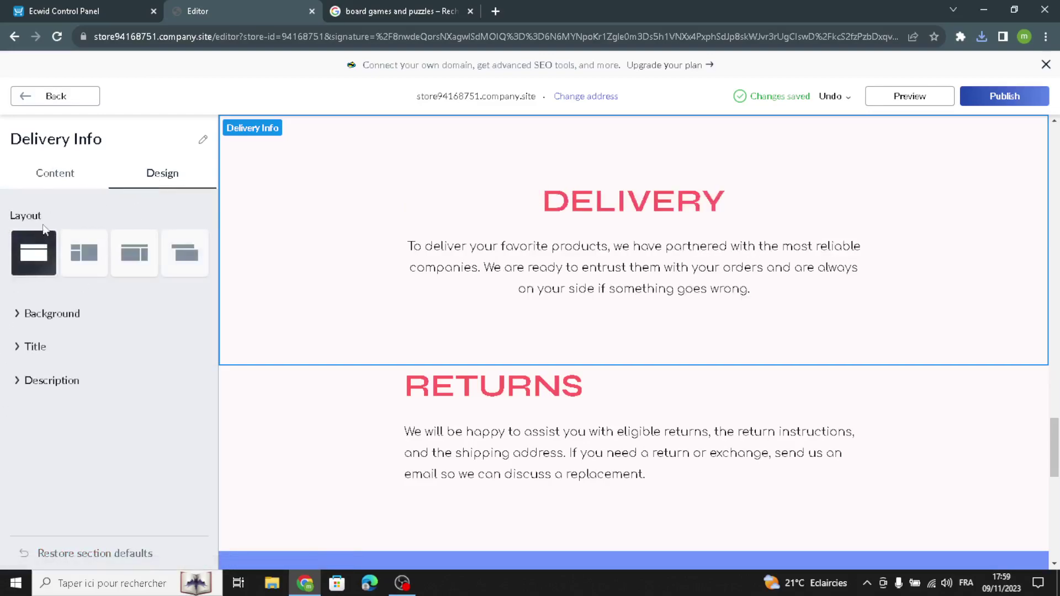
pyautogui.click(60, 183)
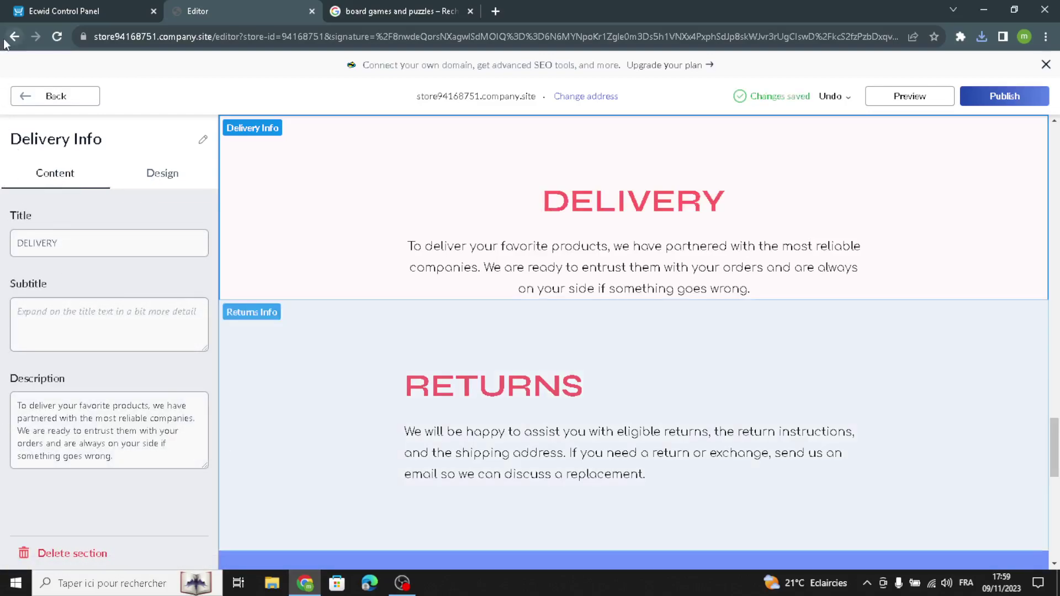
pyautogui.click(37, 95)
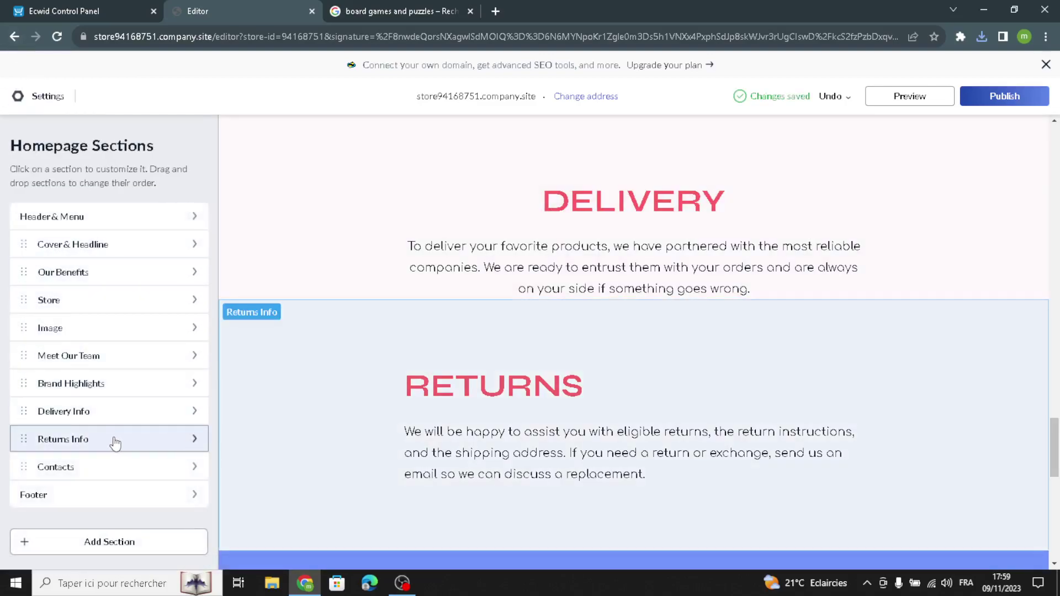
# Place the RETURNS heading beside its paragraph using the second layout
pyautogui.click(115, 442)
pyautogui.moveTo(177, 463); pyautogui.dragTo(69, 305)
pyautogui.click(69, 304)
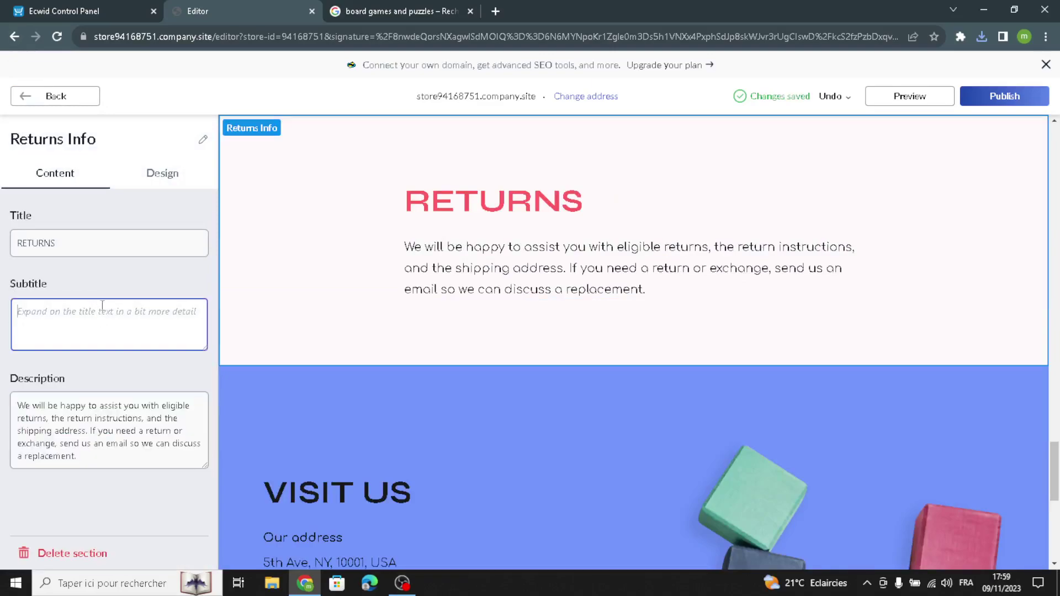
pyautogui.click(169, 178)
pyautogui.click(85, 273)
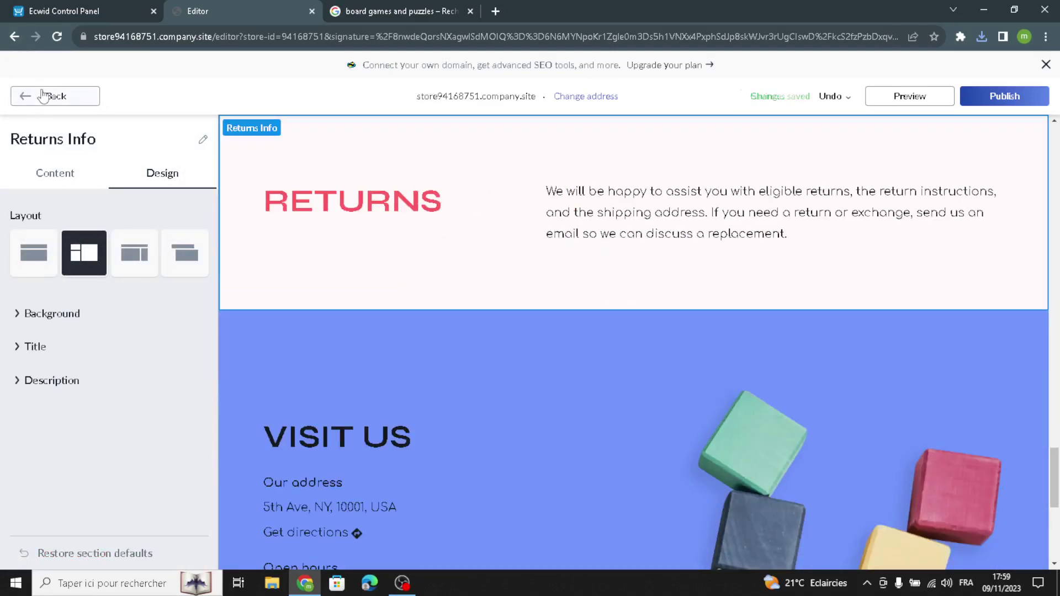
pyautogui.click(43, 96)
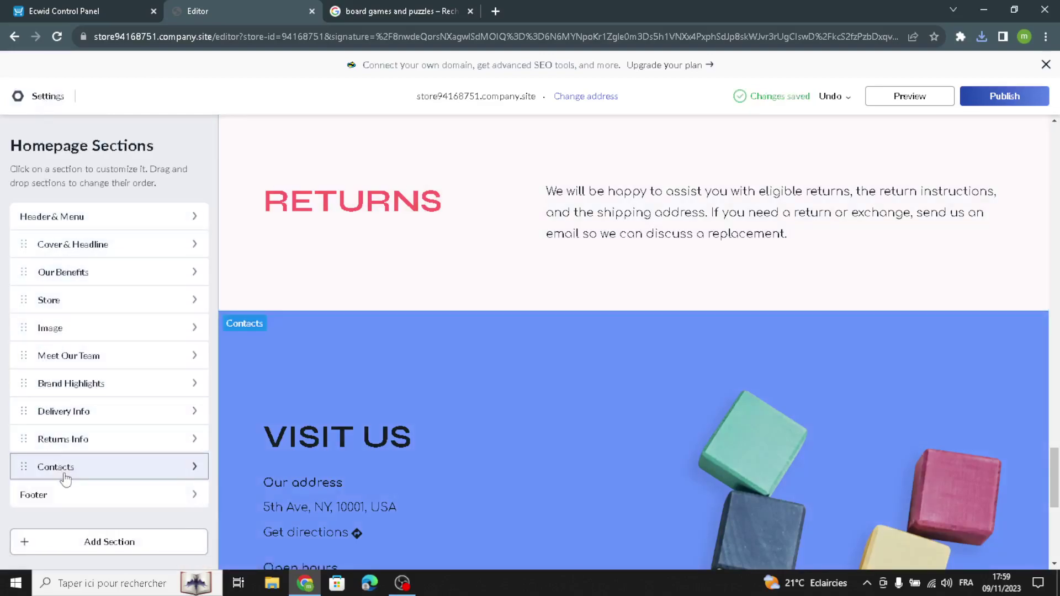
# Check the Contacts section's description, store address and Google Maps location settings
pyautogui.click(67, 478)
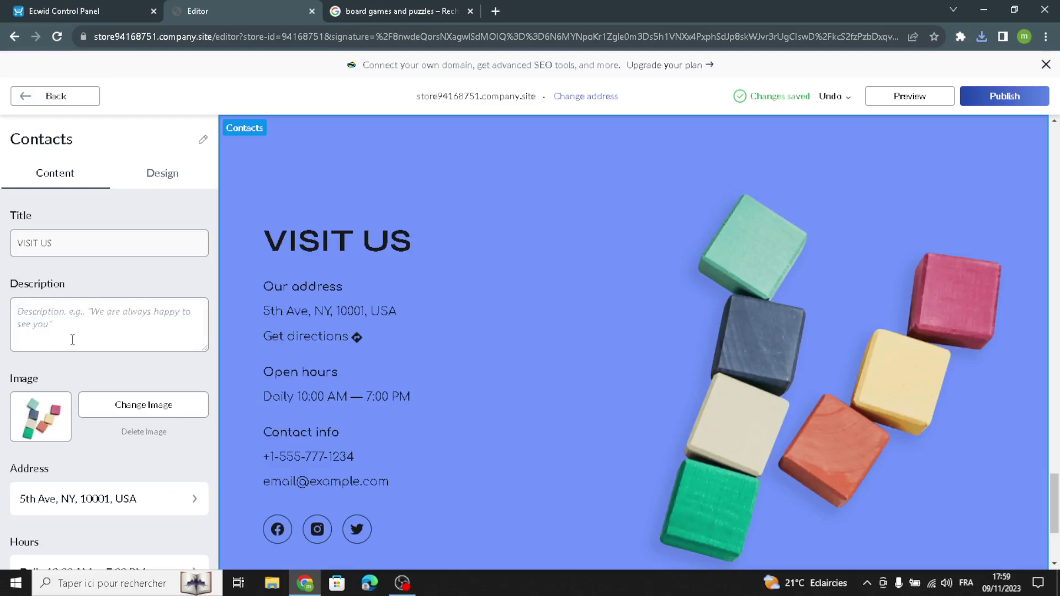
pyautogui.click(96, 325)
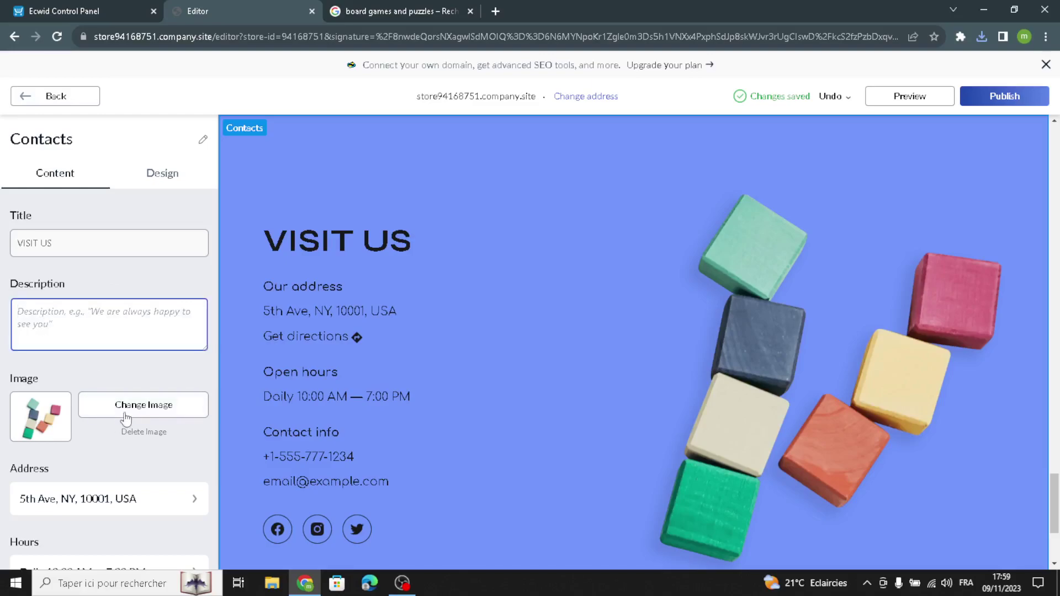
pyautogui.scroll(-3, 92, 428)
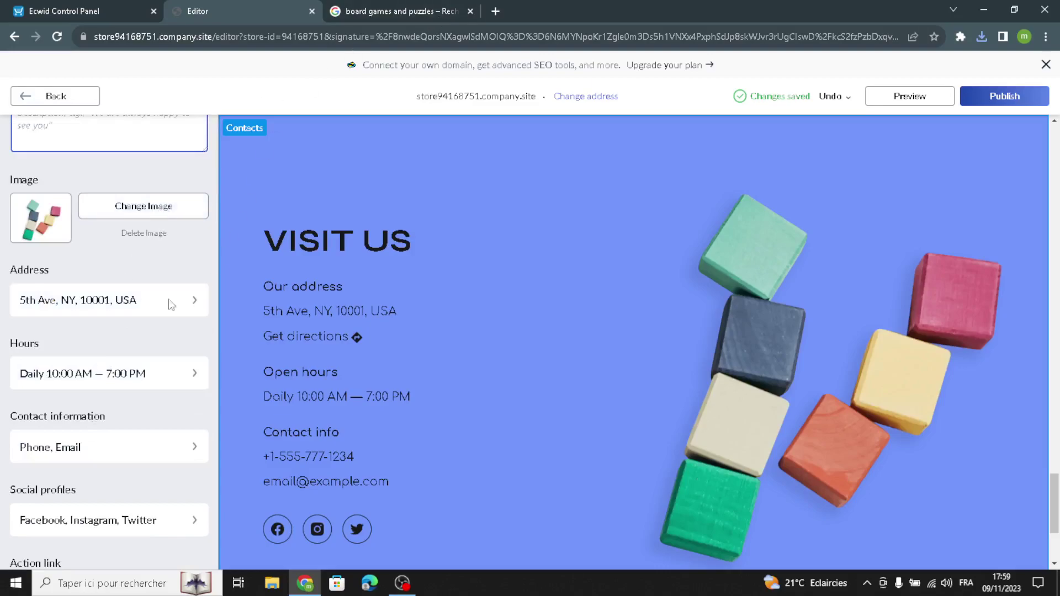
pyautogui.click(97, 305)
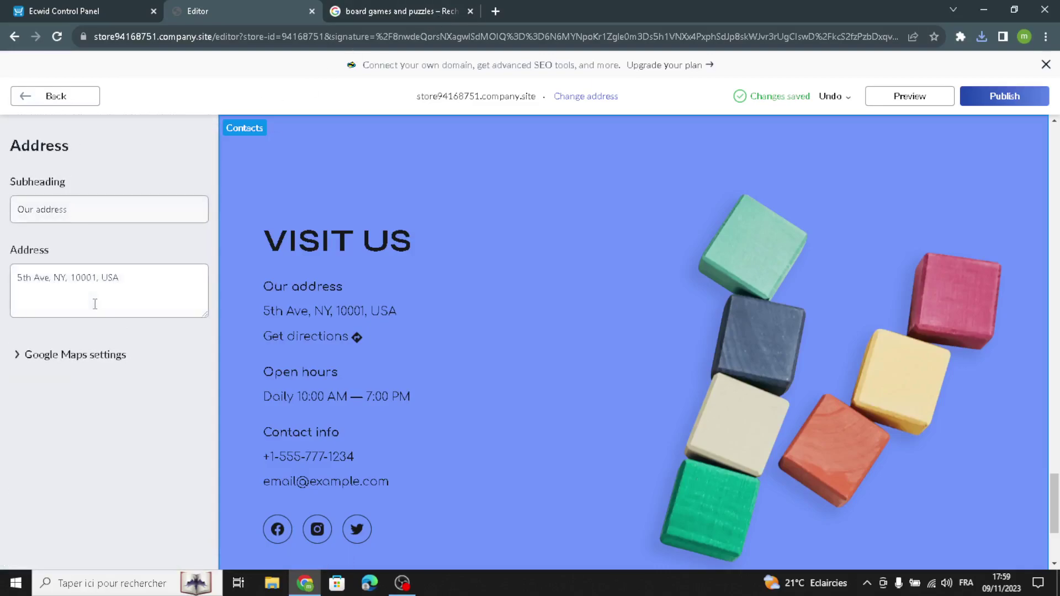
pyautogui.click(58, 356)
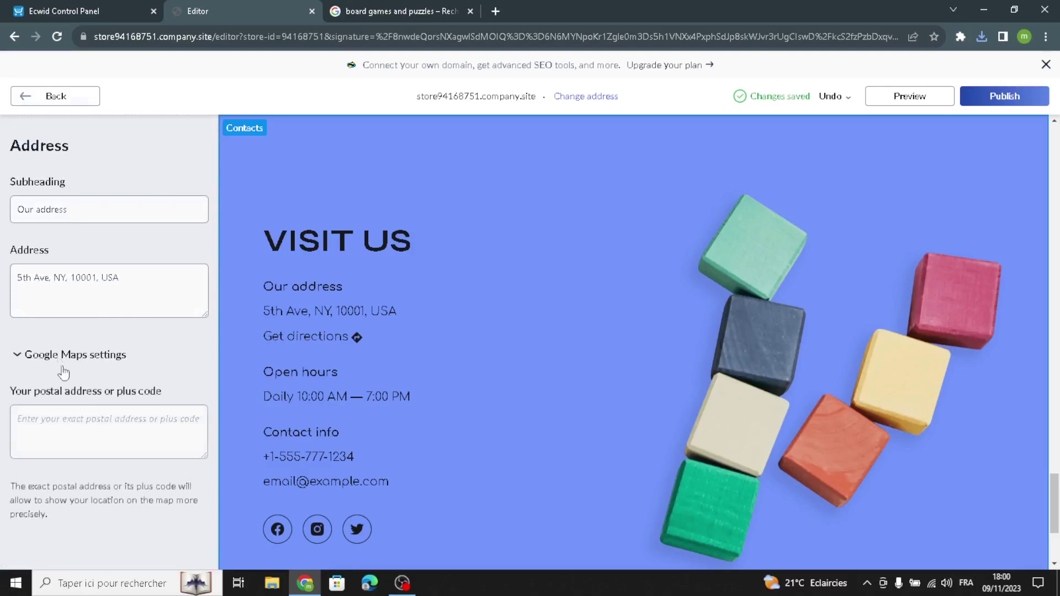
pyautogui.click(72, 98)
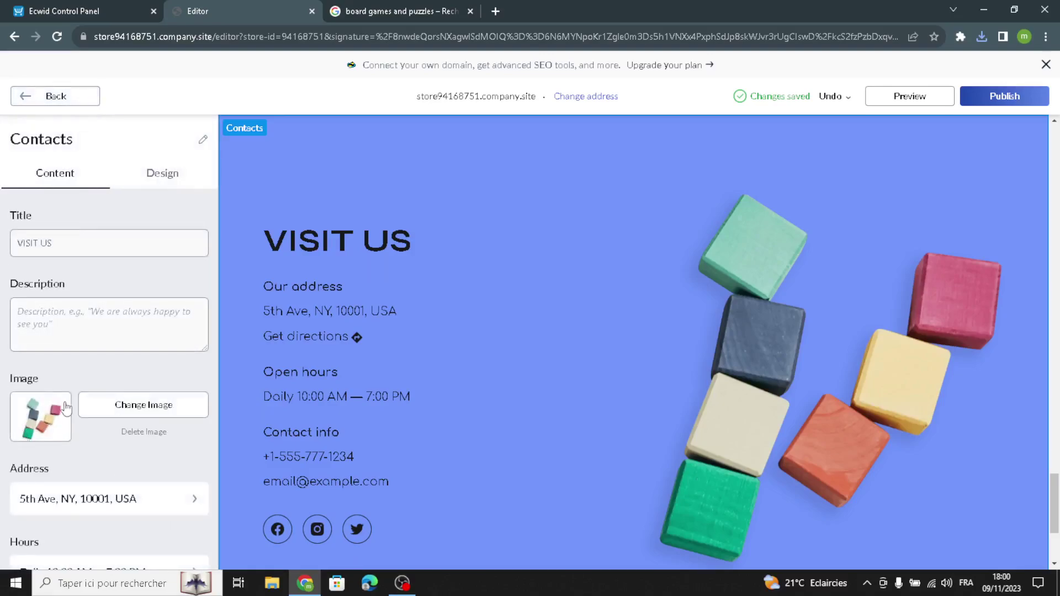
pyautogui.scroll(-3, 57, 379)
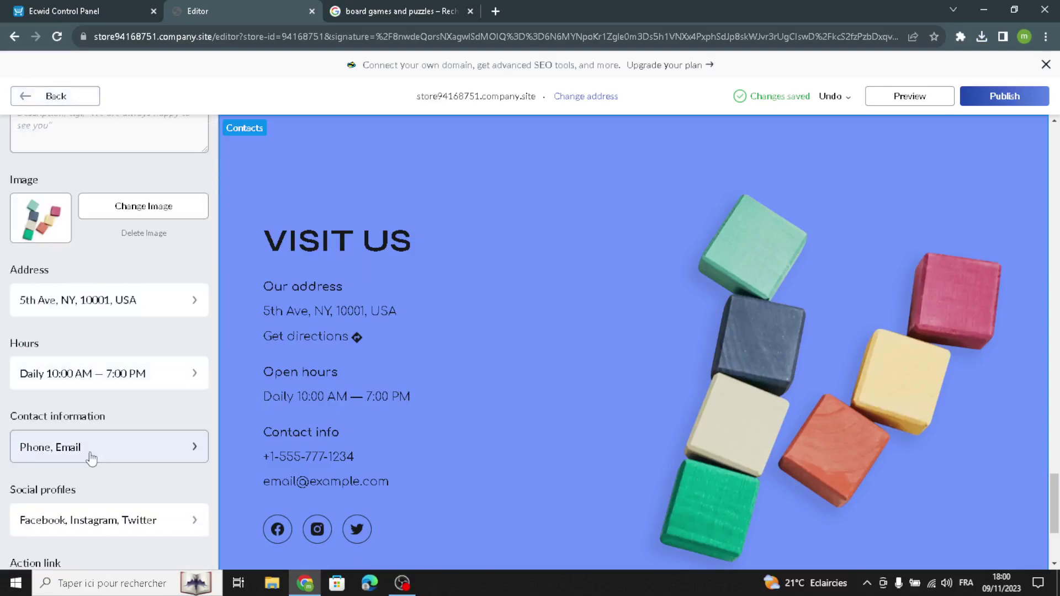
pyautogui.scroll(-1, 101, 462)
pyautogui.scroll(-1, 100, 461)
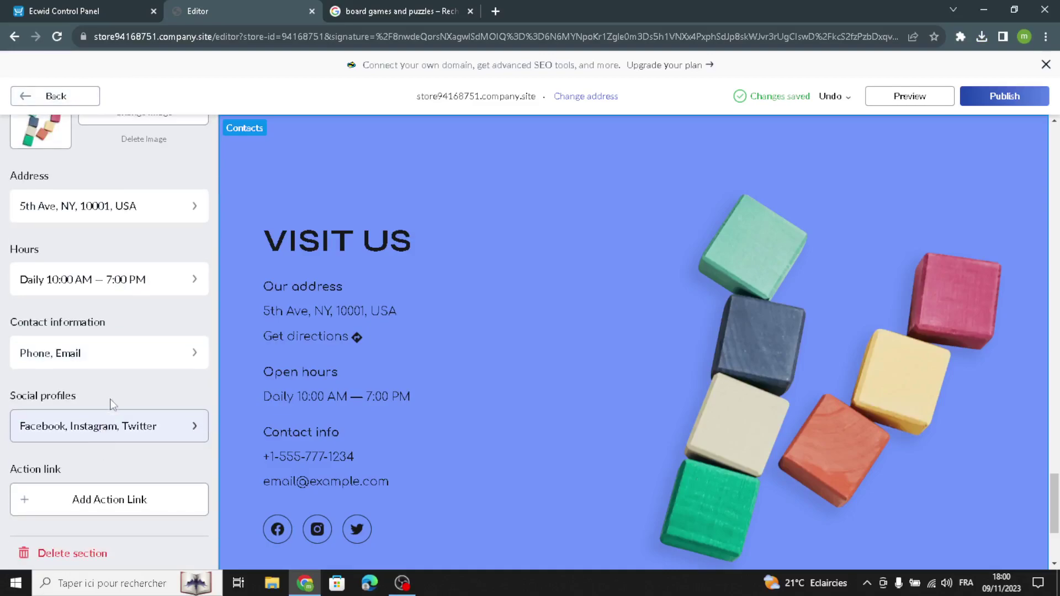
pyautogui.scroll(5, 110, 395)
# Lay the VISIT US card over the map and pan it to show Central Park
pyautogui.click(147, 173)
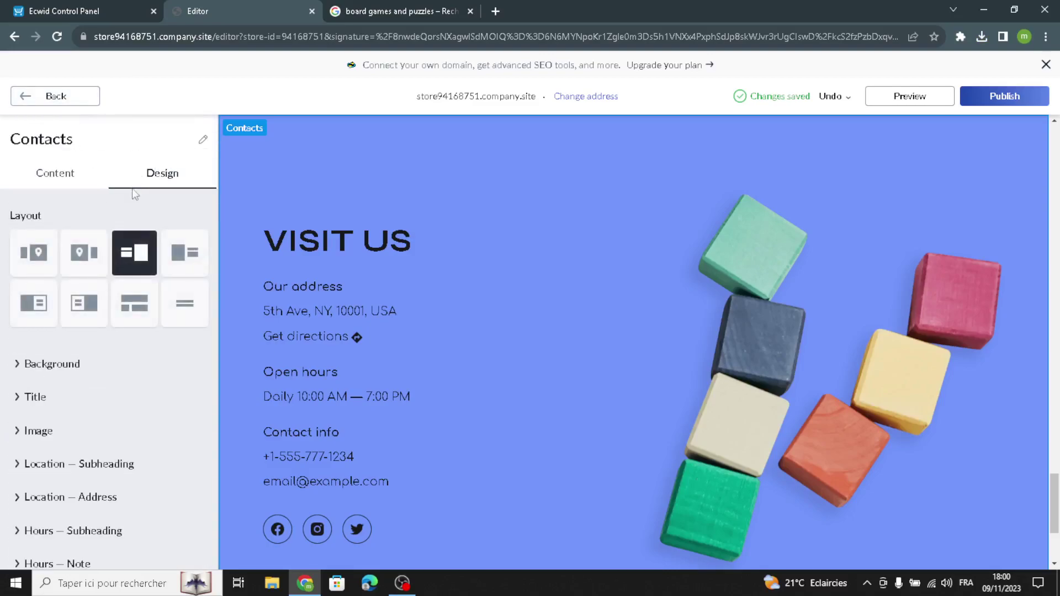
pyautogui.click(93, 326)
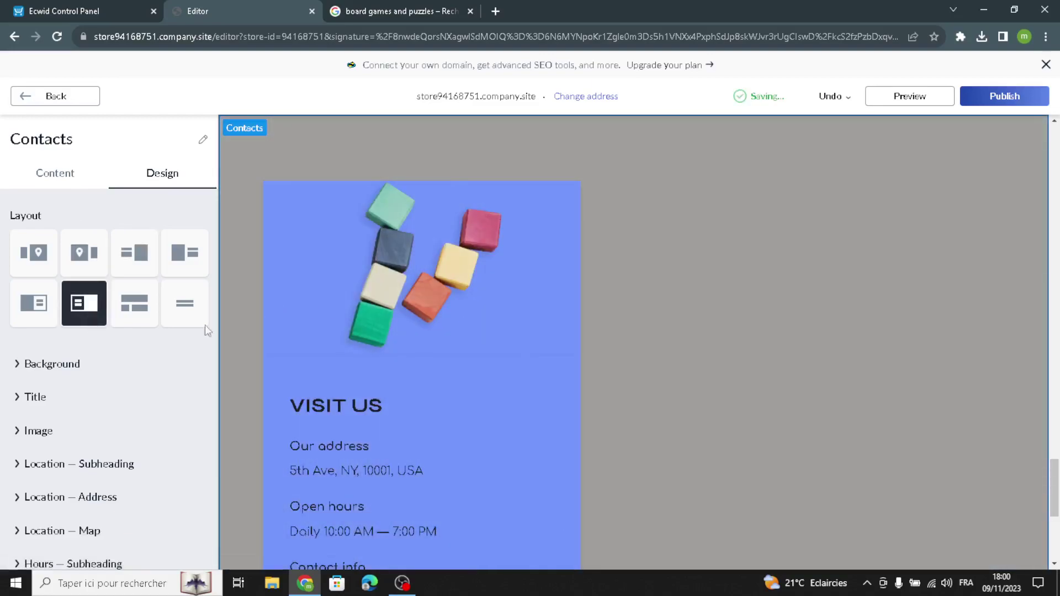
pyautogui.moveTo(721, 350); pyautogui.dragTo(764, 333)
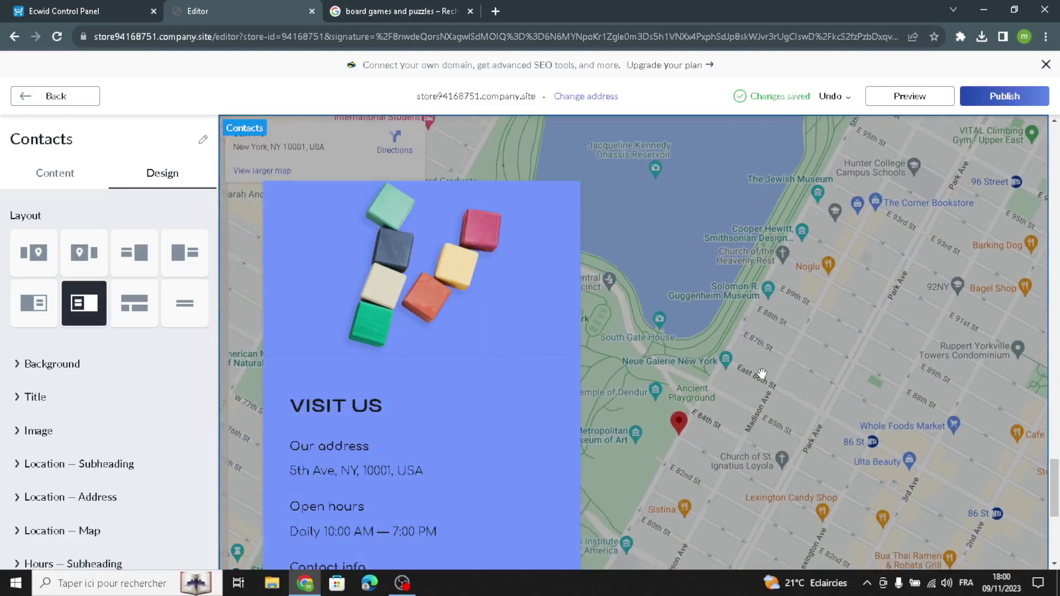
pyautogui.moveTo(764, 371); pyautogui.dragTo(666, 328)
pyautogui.moveTo(580, 316); pyautogui.dragTo(779, 378)
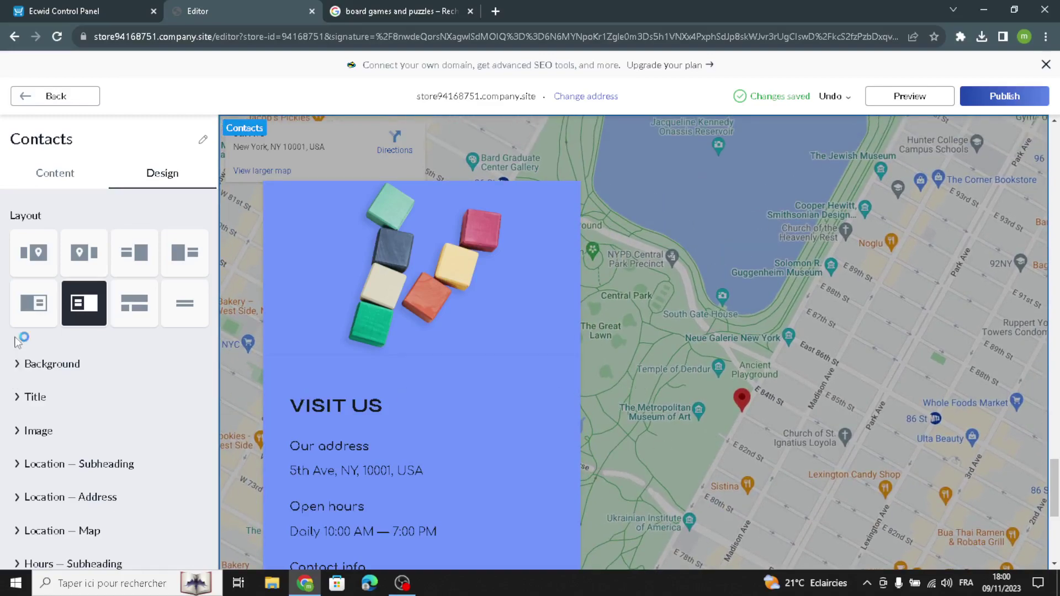
# Check the footer's Wooden toys copyright text, then bring up the Add Section catalogue
pyautogui.click(84, 98)
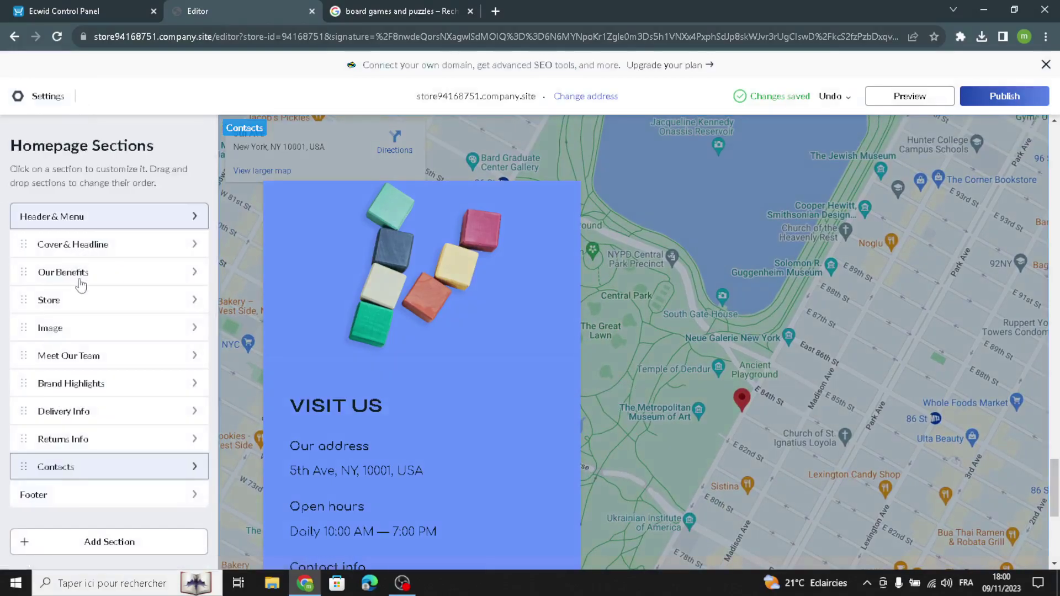
pyautogui.click(52, 493)
pyautogui.moveTo(121, 250); pyautogui.dragTo(2, 266)
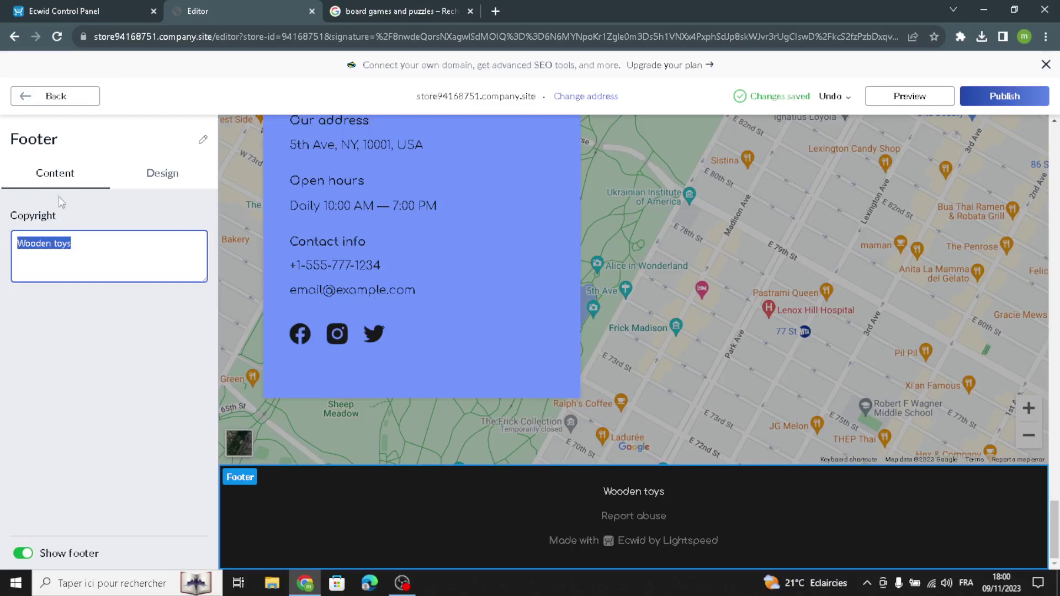
pyautogui.click(69, 96)
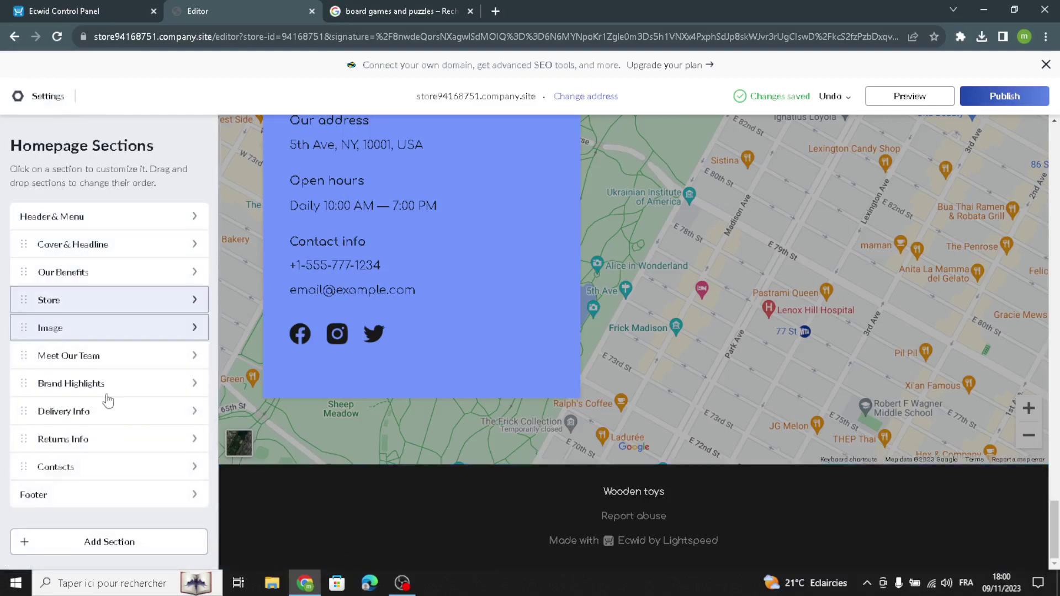
pyautogui.click(105, 542)
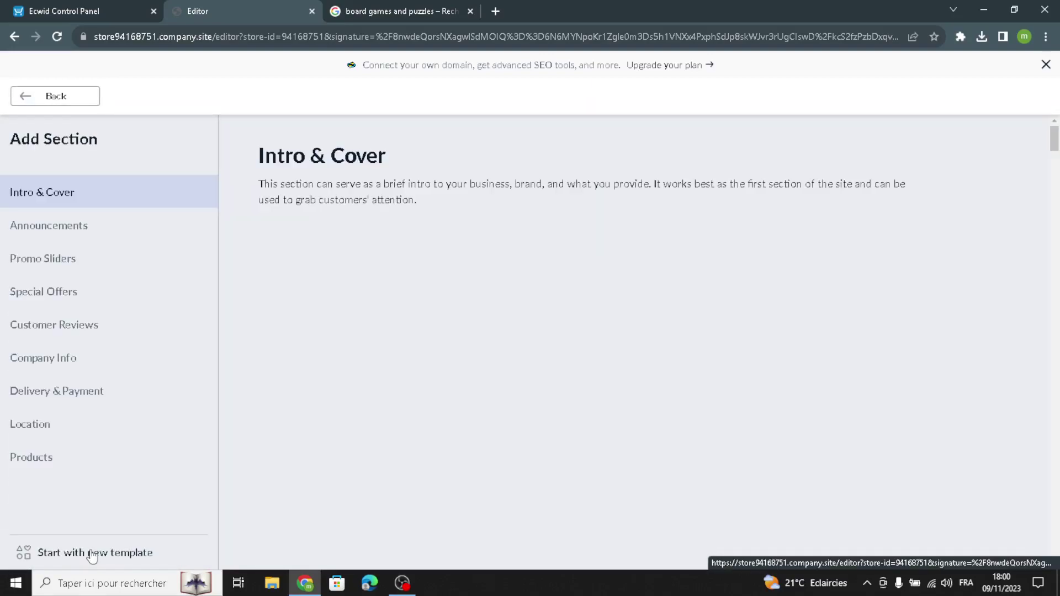